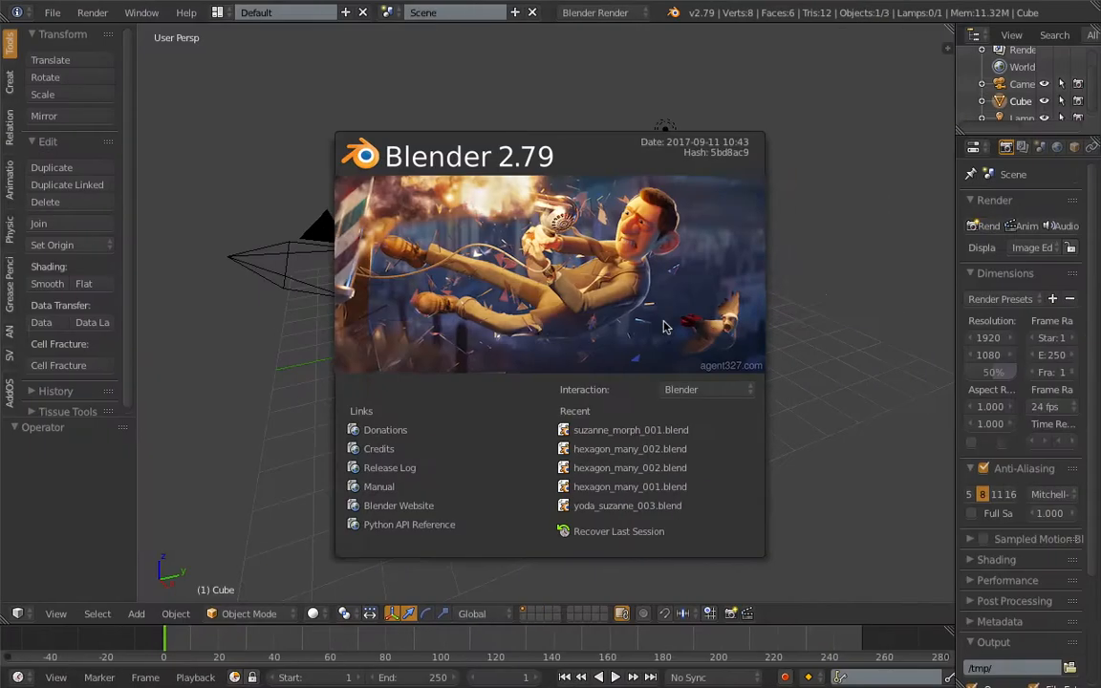
- Dismiss the splash screen and delete all the default objects from the scene
left_click(666, 327)
key("a")
key("a")
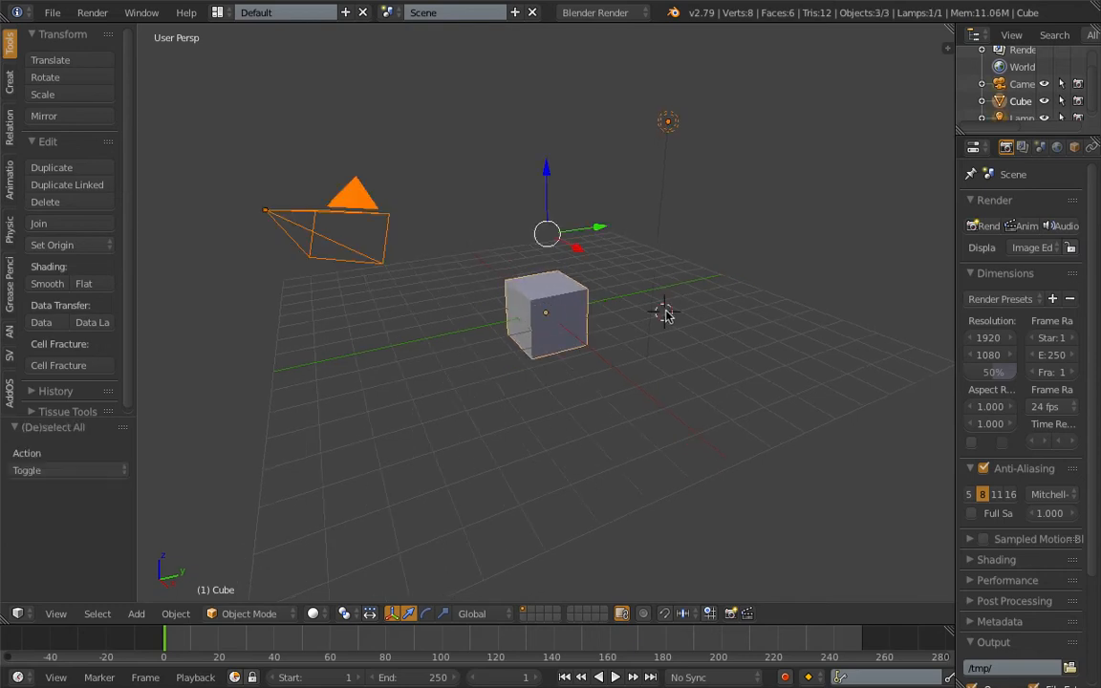
key("x")
left_click(665, 314)
- Save the file on the Desktop as hexagon_room_001.blend
left_click(52, 12)
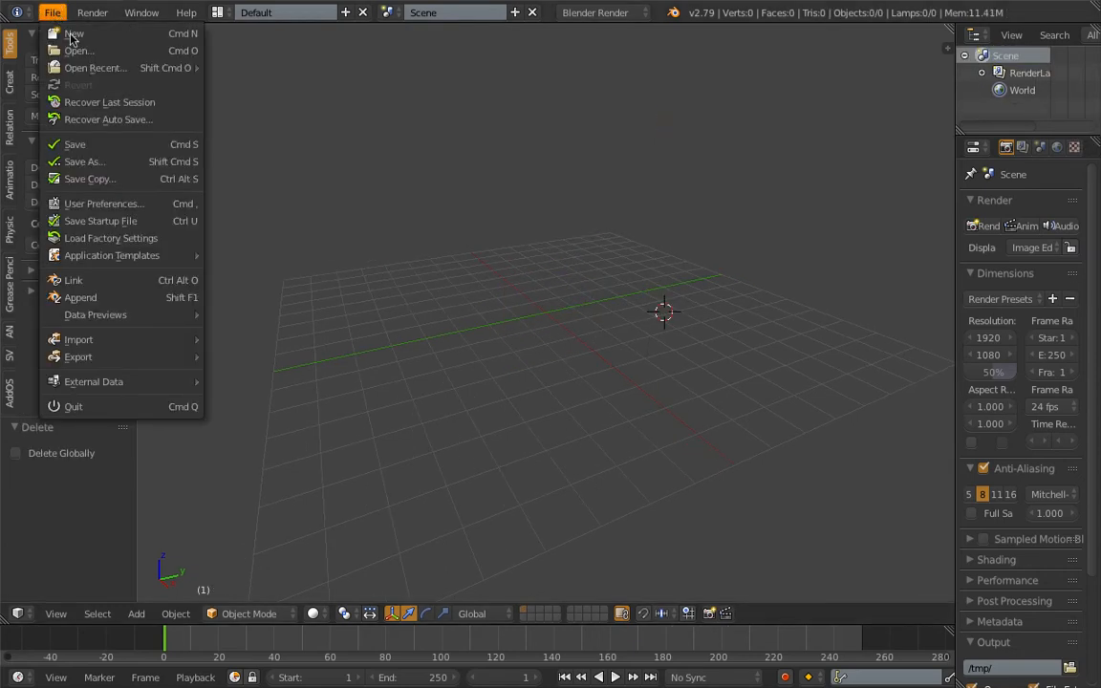
left_click(84, 161)
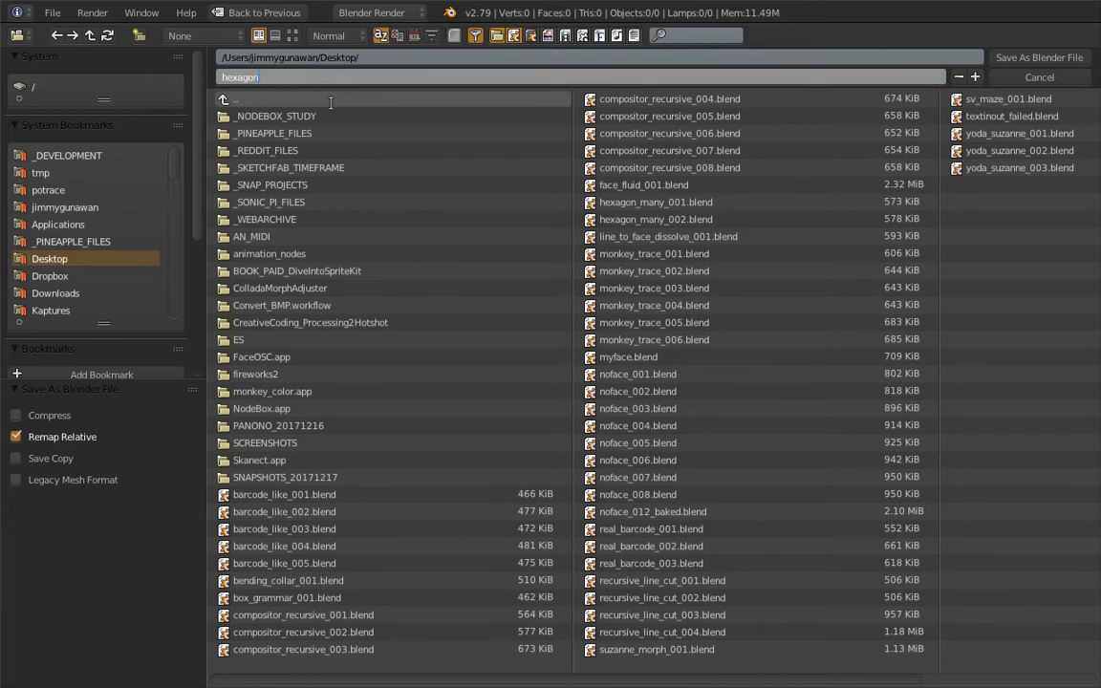
type("hexagon_room_001")
key("Return")
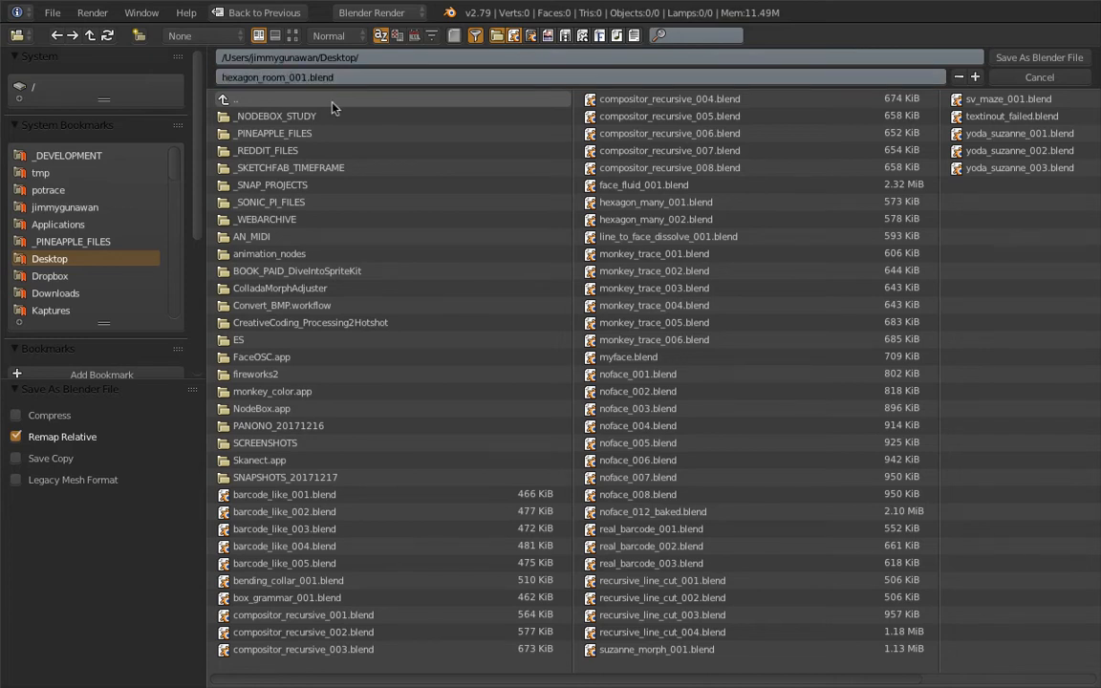
left_click(1014, 57)
- Add a cube mesh and reset its location to the world origin
key("shift+a")
mouse_move(483, 282)
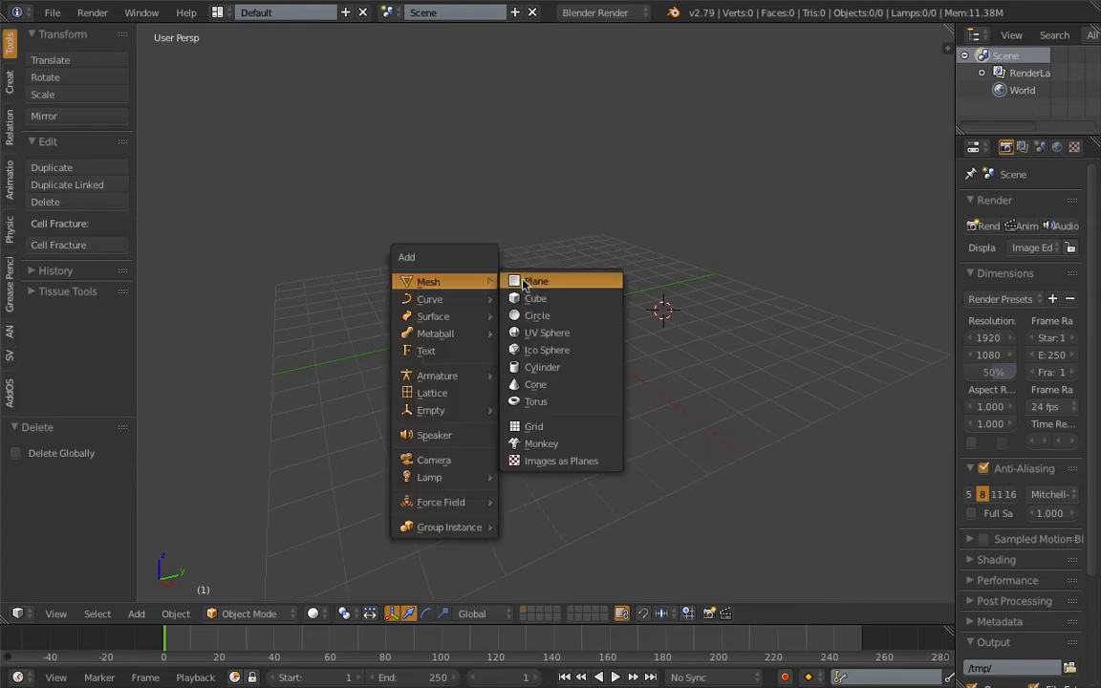
left_click(527, 296)
middle_click_drag(526, 295, 586, 276)
key("g")
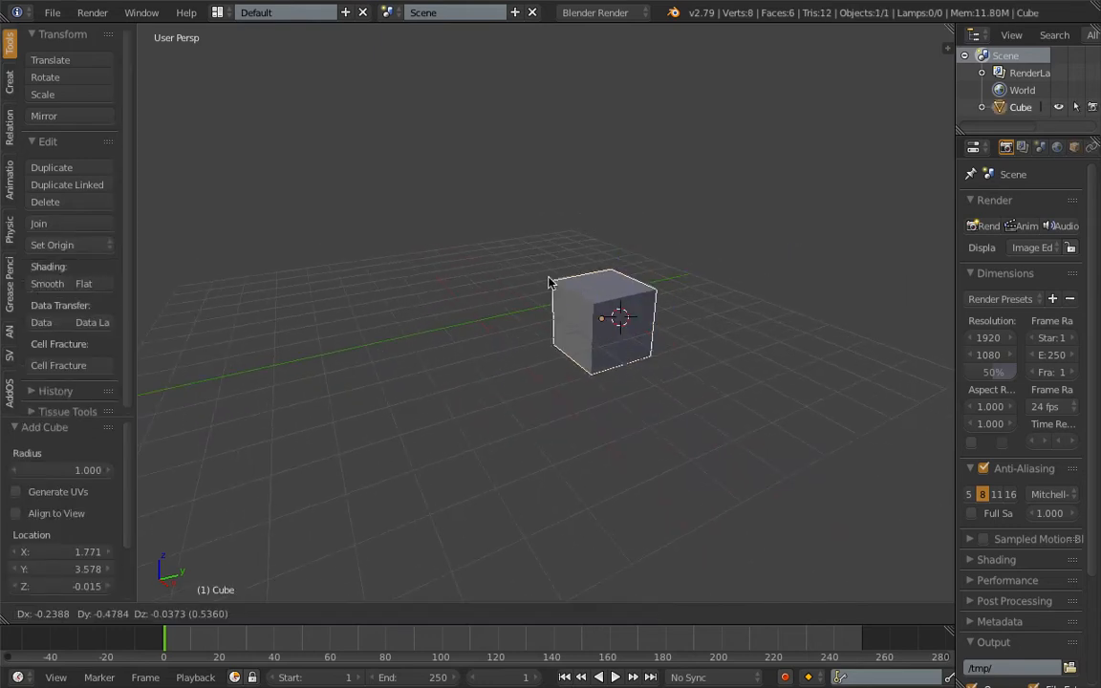
left_click(503, 273)
key("alt+g")
middle_click_drag(509, 277, 546, 287)
scroll(546, 288, "up", 3)
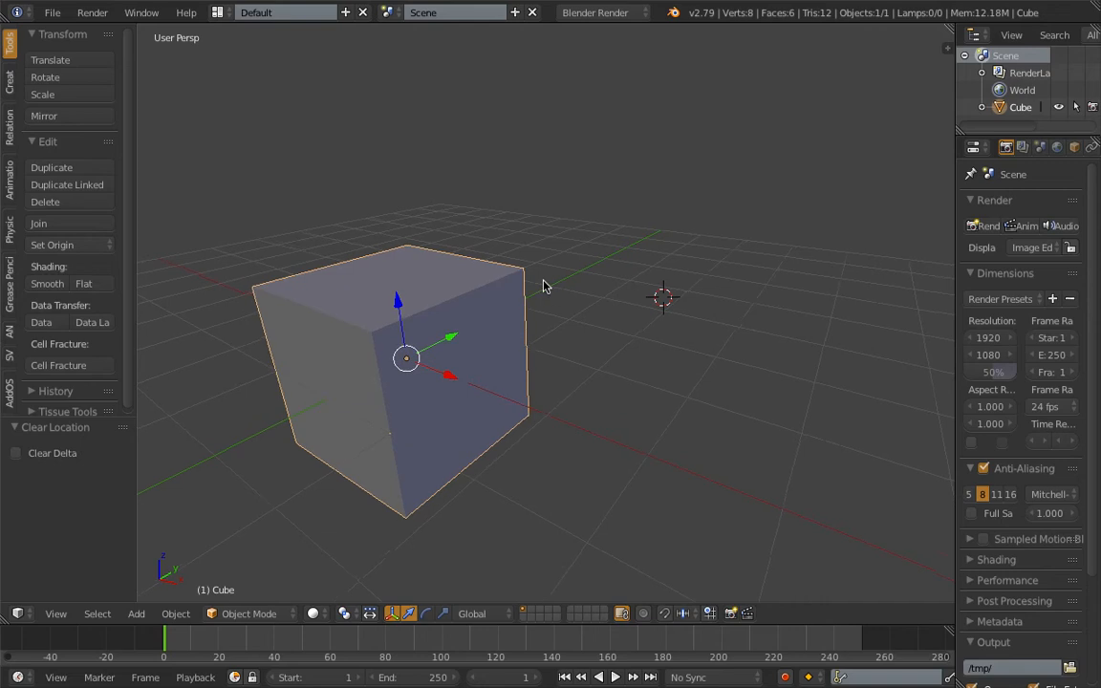
- Delete the cube's top face and its two near side faces in Edit Mode
key("Tab")
middle_click_drag(430, 327, 515, 307, "shift")
scroll(515, 307, "down", 2)
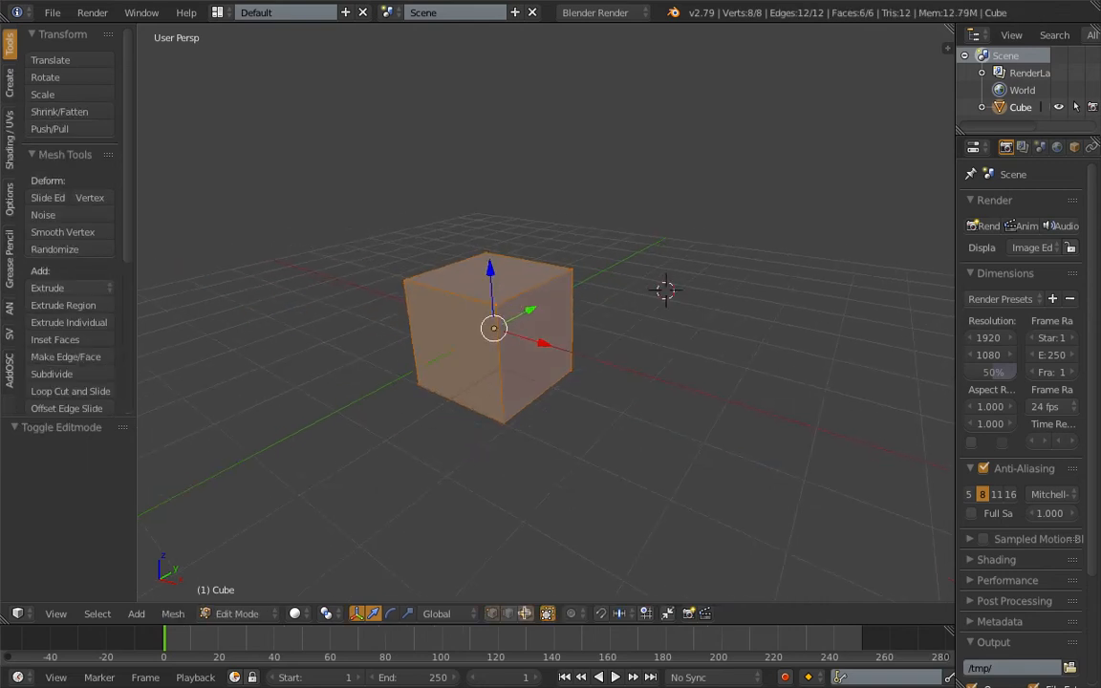
right_click(532, 364)
right_click(459, 345, "shift")
right_click(449, 275, "shift")
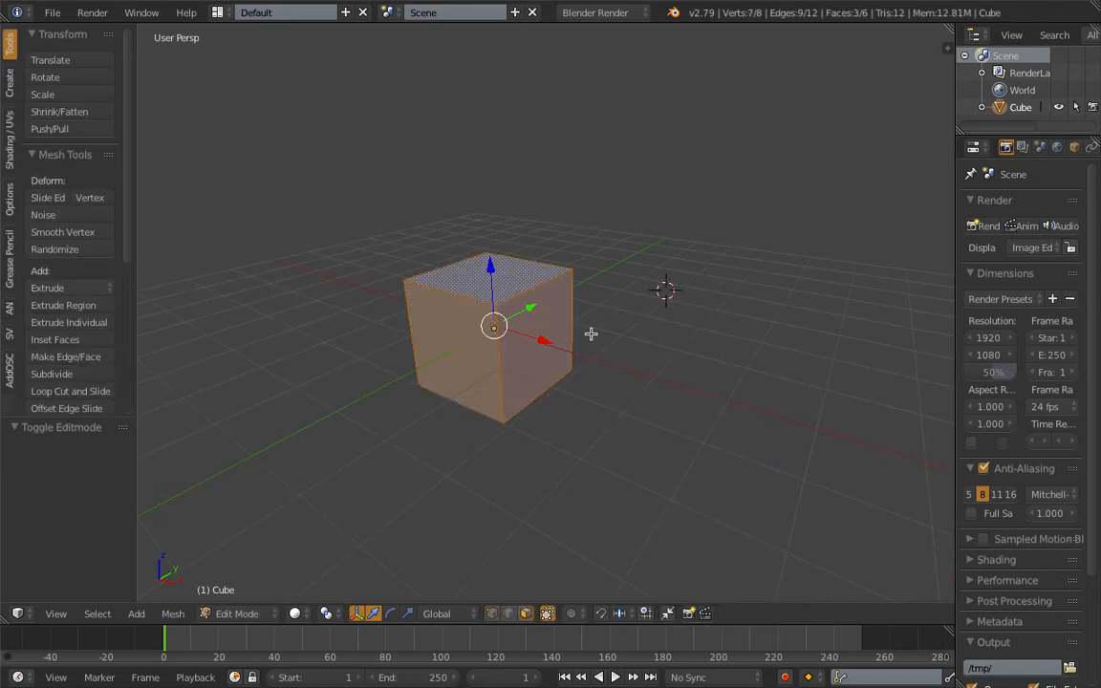
key("x")
left_click(573, 368)
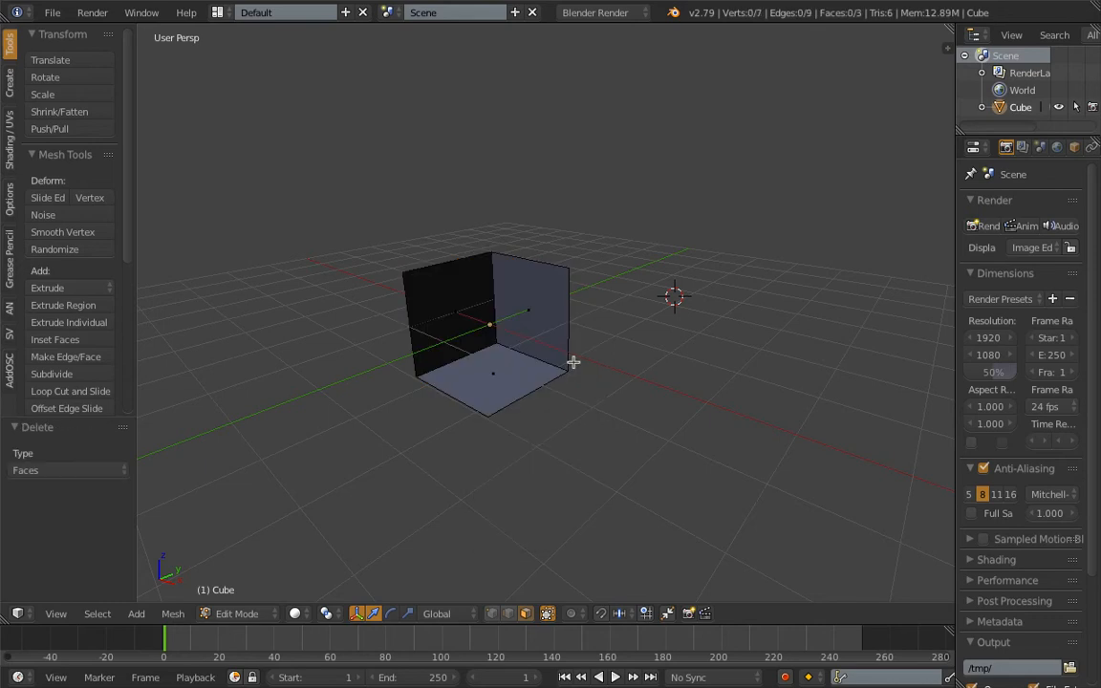
- Return to Object Mode and duplicate the open cube three times, placing the copies beside one another
key("Tab")
mouse_move(547, 317)
middle_mouse_down()
mouse_move(575, 318)
mouse_move(555, 320)
middle_mouse_up()
key("shift+d")
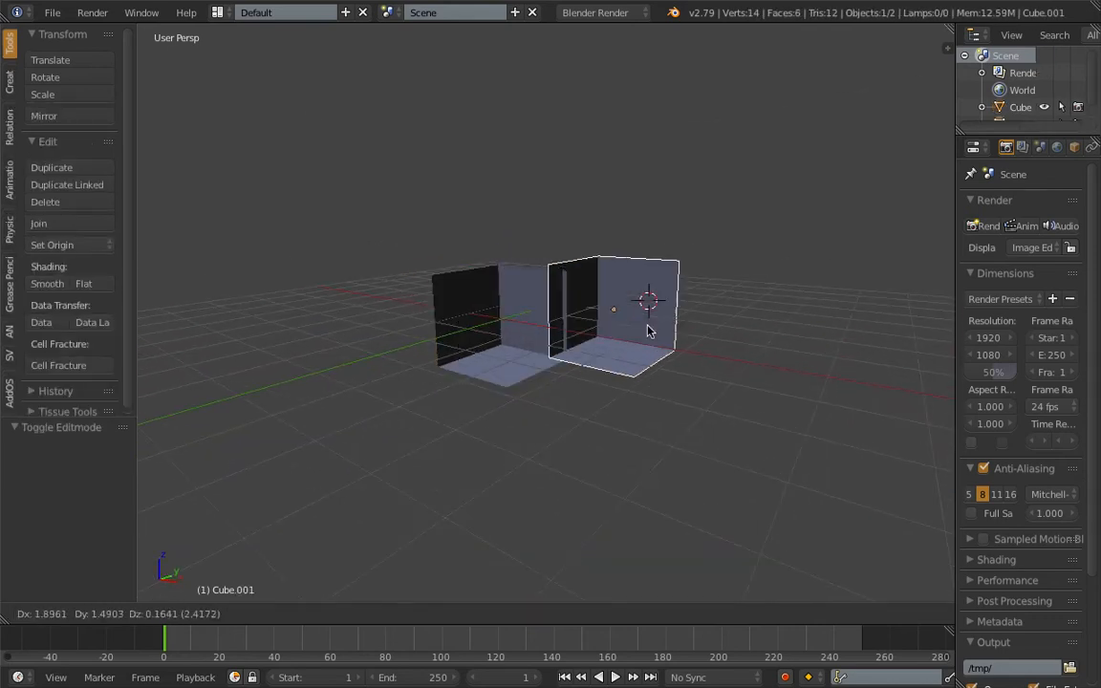
left_click(656, 330)
middle_click_drag(655, 331, 554, 358)
key("shift+d")
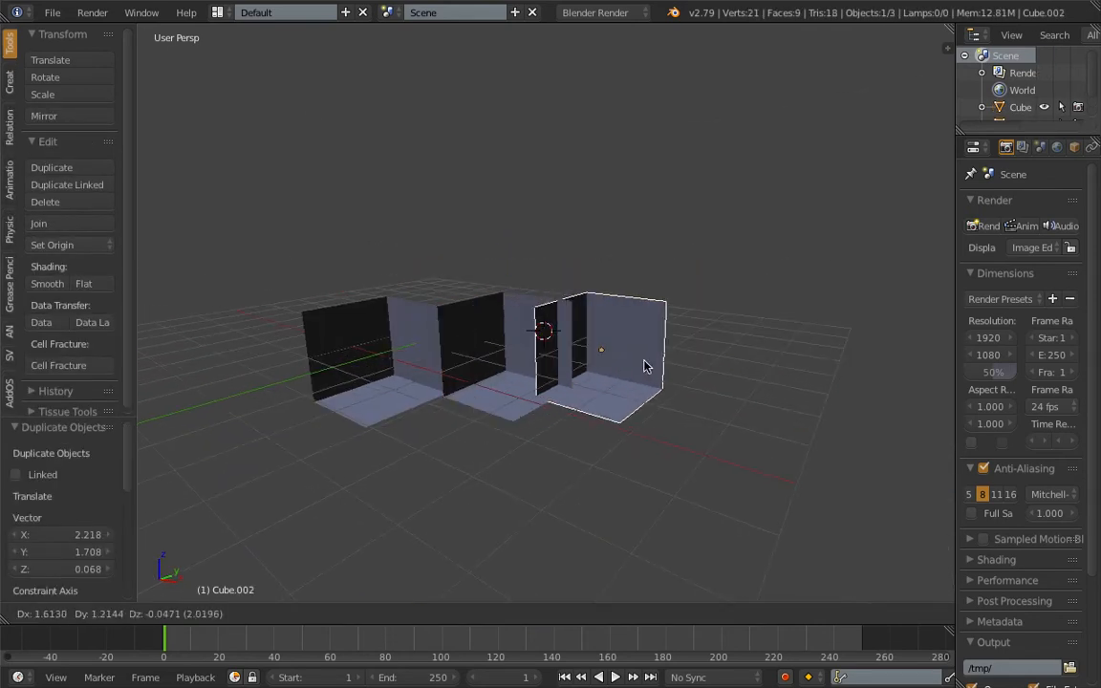
left_click(673, 361)
middle_click_drag(622, 369, 386, 305)
key("shift+d")
left_click(466, 320)
- Rearrange the open cubes and place another duplicate among them
key("g")
left_click(374, 277)
right_click(549, 333)
key("shift+d")
left_click(603, 245)
mouse_move(590, 290)
middle_mouse_down()
mouse_move(432, 307)
mouse_move(636, 325)
mouse_move(635, 285)
mouse_move(595, 274)
middle_mouse_up()
key("g")
left_click(455, 313)
key("g")
left_click(627, 290)
- Duplicate one more open cube and move the copy to a new spot in the arrangement
key("a")
scroll(591, 267, "up", 2)
right_click(585, 260)
key("shift+d")
left_click(520, 174)
middle_click_drag(464, 212, 637, 274)
key("g")
left_click(558, 235)
- Select all the open cubes and delete them from the scene
middle_click_drag(557, 235, 494, 231)
key("a")
key("a")
key("x")
left_click(490, 233)
- Switch to the Compositing layout with the Sverchok node tree type, and merge the image editor area into the 3D view
left_click(218, 11)
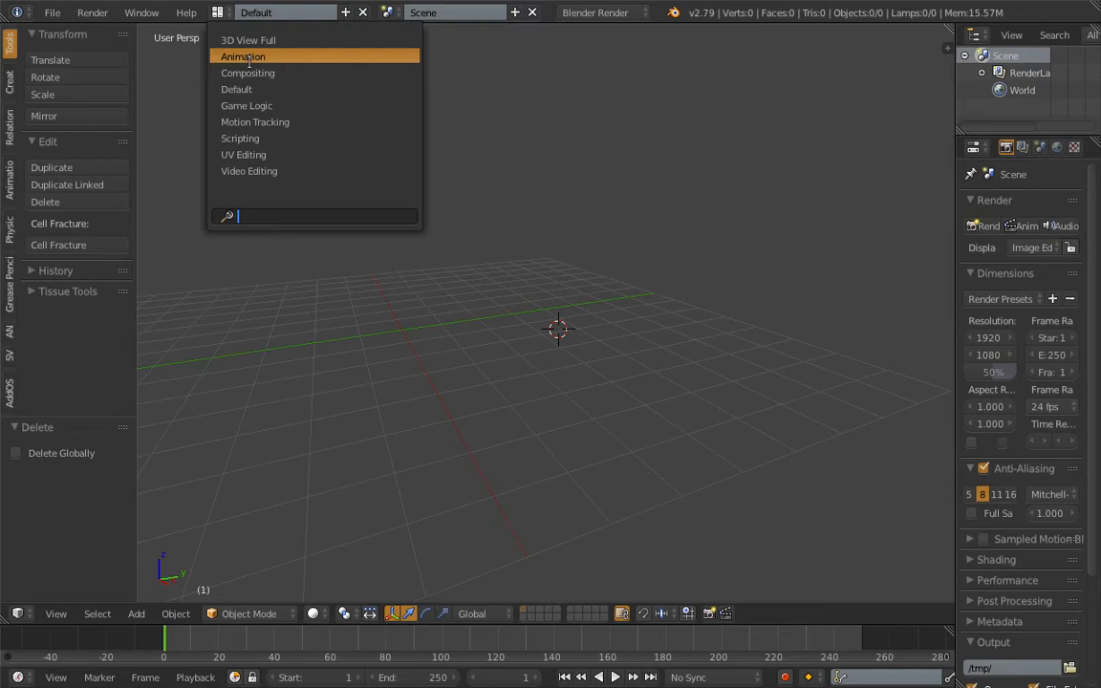
left_click(253, 73)
left_click(204, 401)
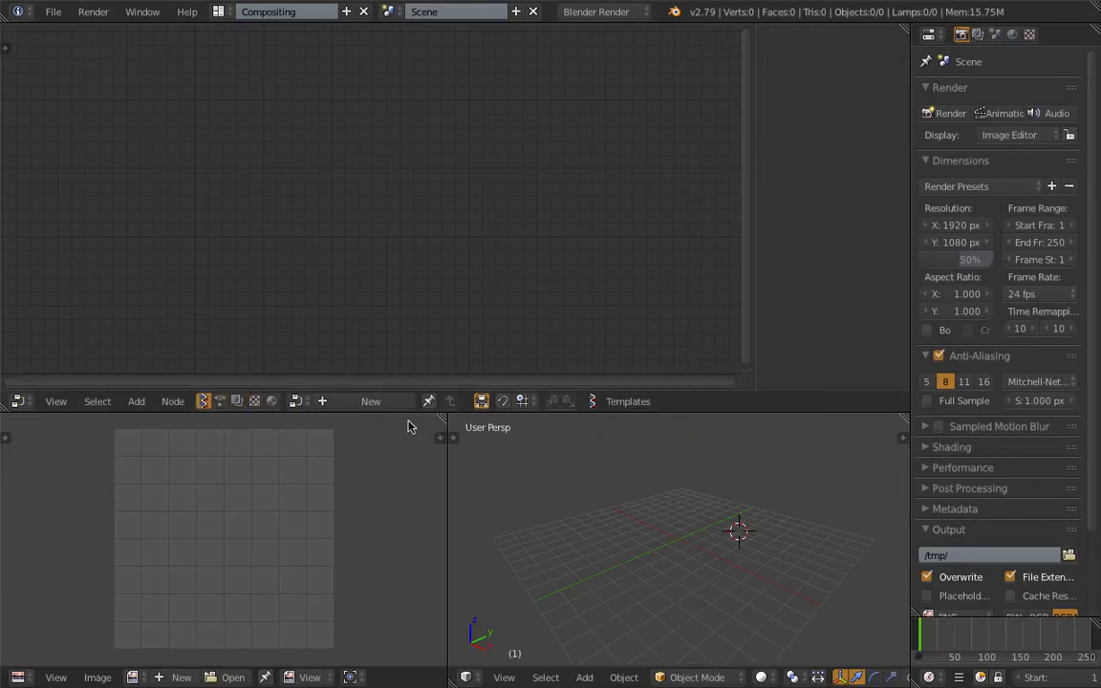
left_click_drag(444, 419, 286, 487)
- Create a new Sverchok node tree, save the file and hide the node editor's properties sidebar
left_click(354, 401)
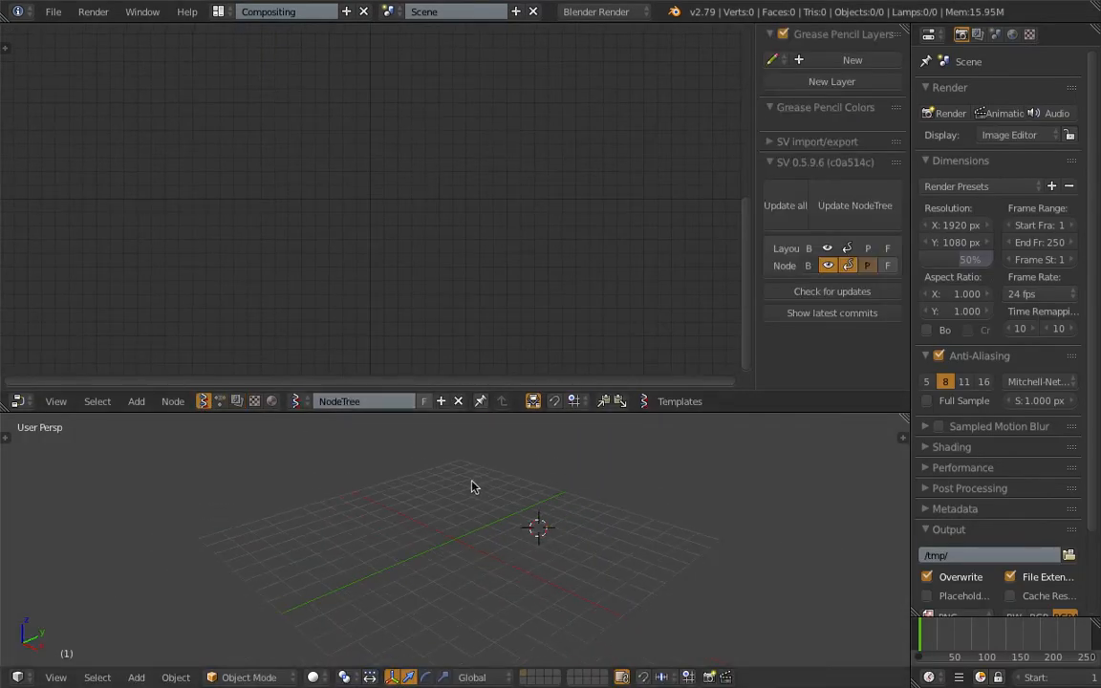
key("ctrl+s")
left_click(440, 168)
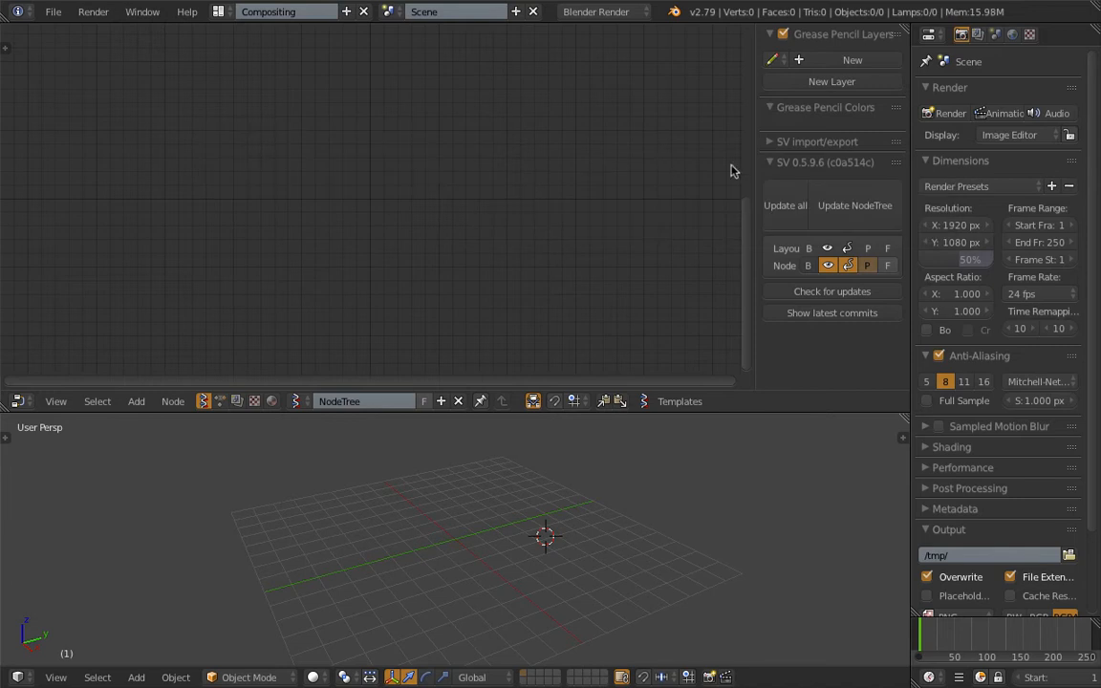
left_click_drag(755, 167, 990, 183)
- Add a Box node to the node tree and save the file
key("shift+a")
left_click(363, 117)
type("box")
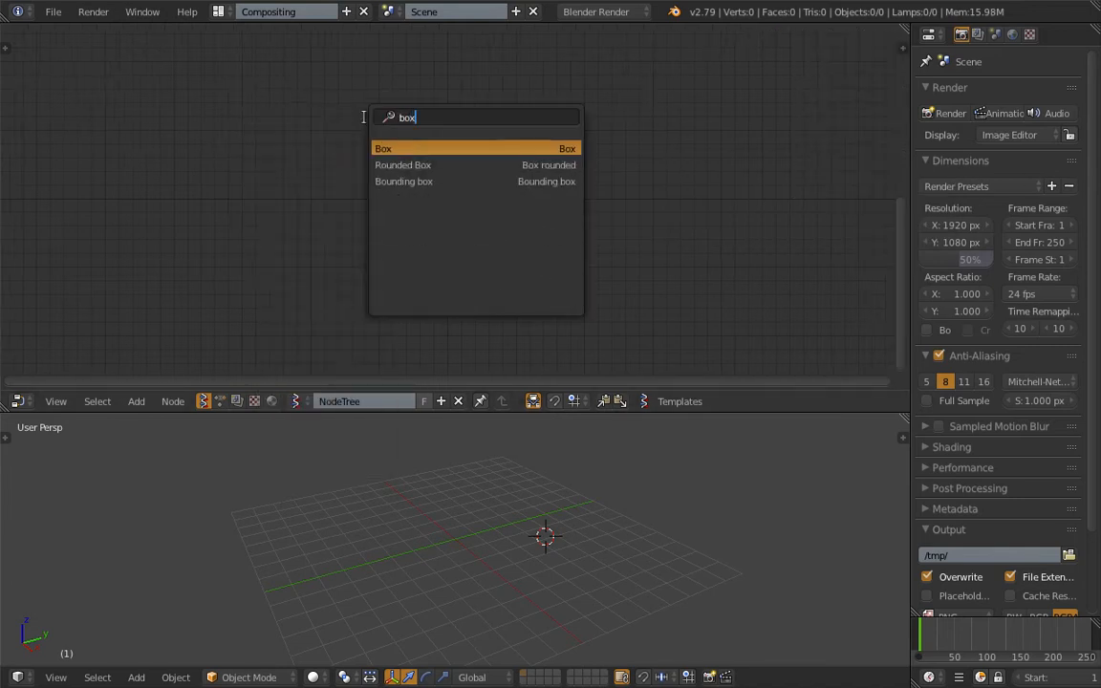
key("Return")
left_click(283, 131)
key("ctrl+s")
left_click(283, 131)
left_click_drag(341, 148, 317, 158)
key("shift+a")
left_click(483, 133)
key("Escape")
- Add a Viewer Draw node and place it to the right of the Box node
key("shift+a")
left_click(499, 137)
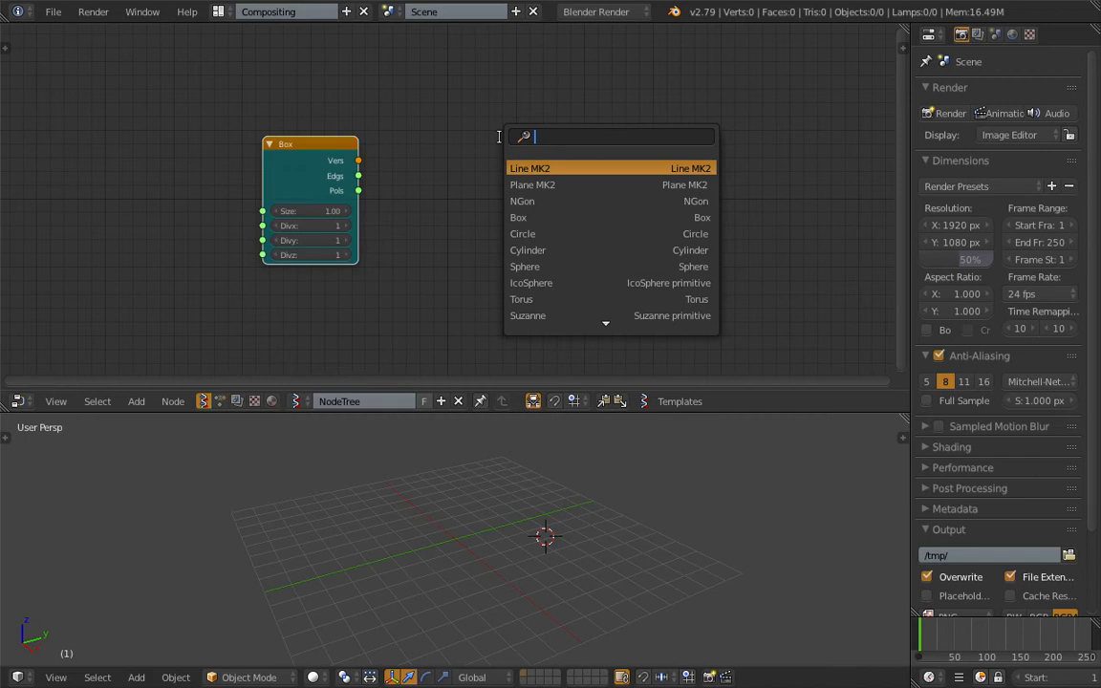
type("view")
key("Return")
left_click(488, 127)
left_click_drag(535, 129, 539, 118)
scroll(483, 147, "up", 3)
middle_click_drag(482, 148, 504, 155)
- Connect the Box node's Vers output to the Viewer Draw node's vertices input and Pols to edg_pol
left_click_drag(357, 152, 525, 226)
left_click_drag(356, 189, 524, 244)
middle_click_drag(588, 425, 573, 440)
scroll(573, 441, "up", 3)
middle_click_drag(563, 283, 574, 257)
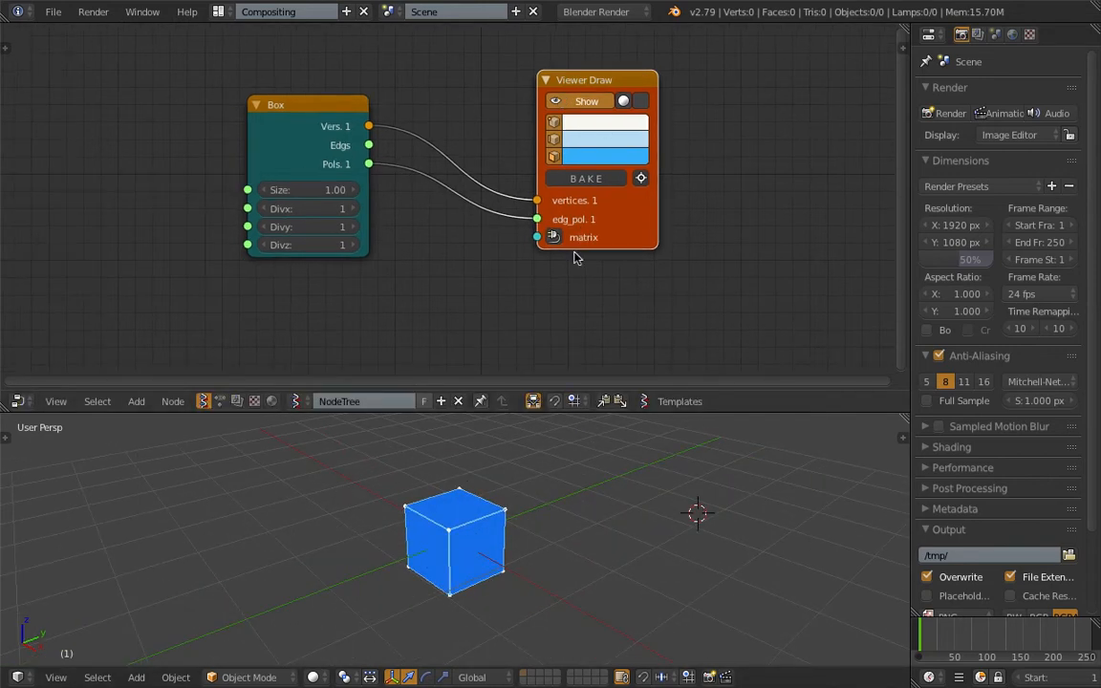
left_click_drag(616, 244, 631, 250)
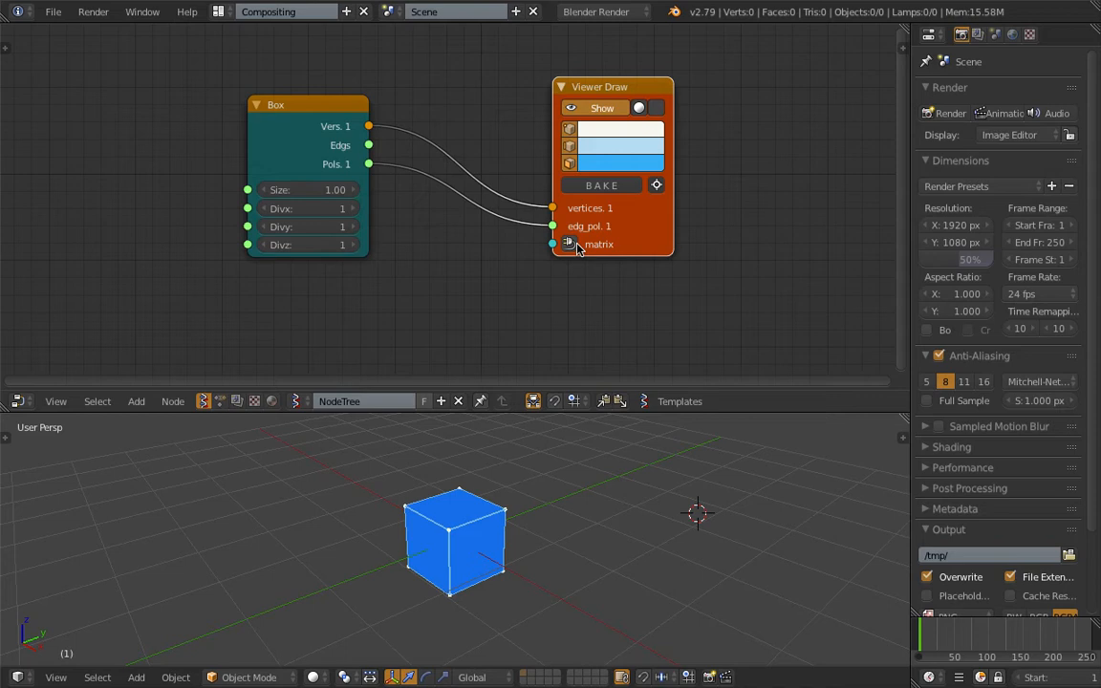
- Add a Matrix in node linked to the viewer's matrix input, and place it between the two nodes
left_click(569, 245)
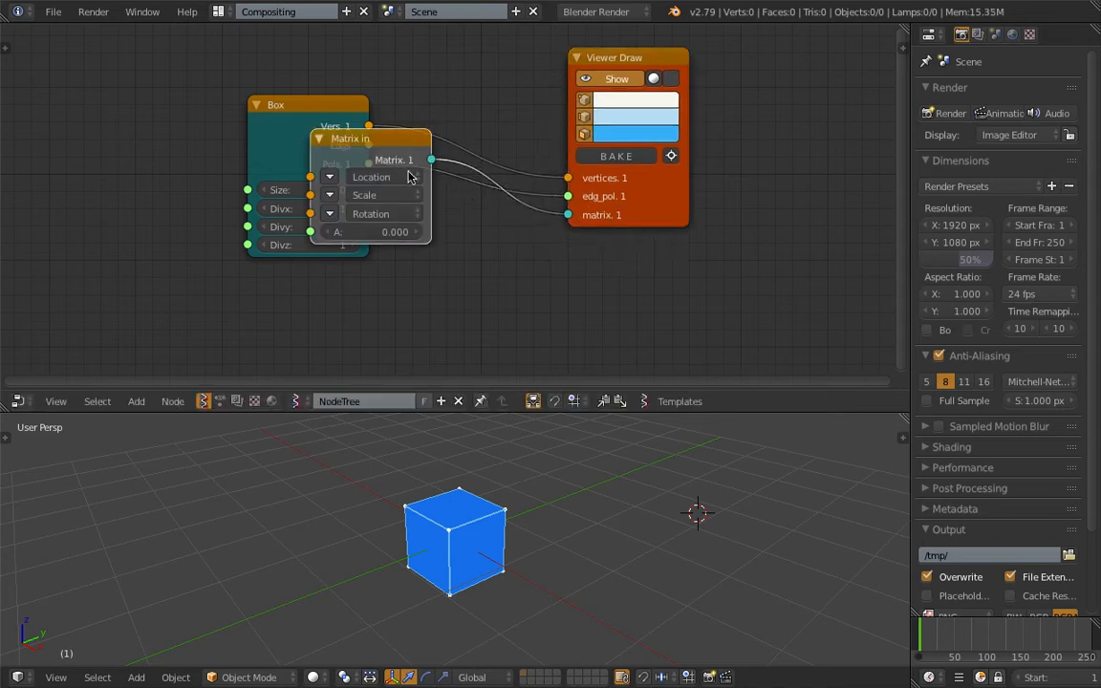
left_click(482, 254)
middle_click_drag(480, 252, 458, 224)
left_click_drag(447, 221, 472, 206)
left_click_drag(627, 187, 659, 186)
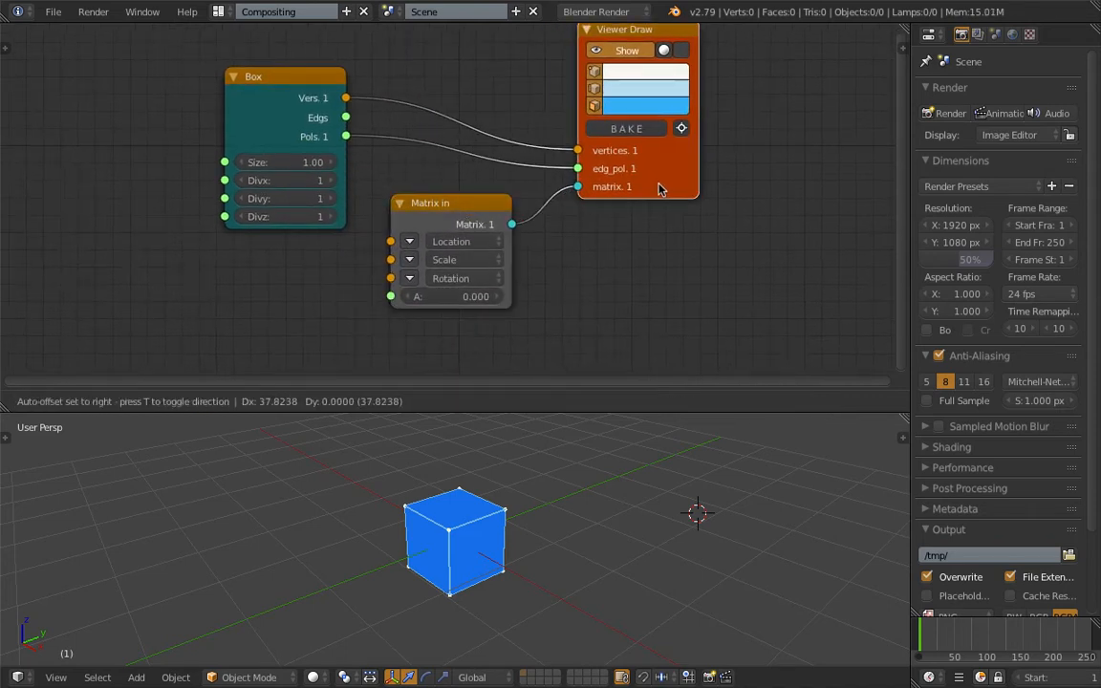
left_click_drag(390, 228, 428, 221)
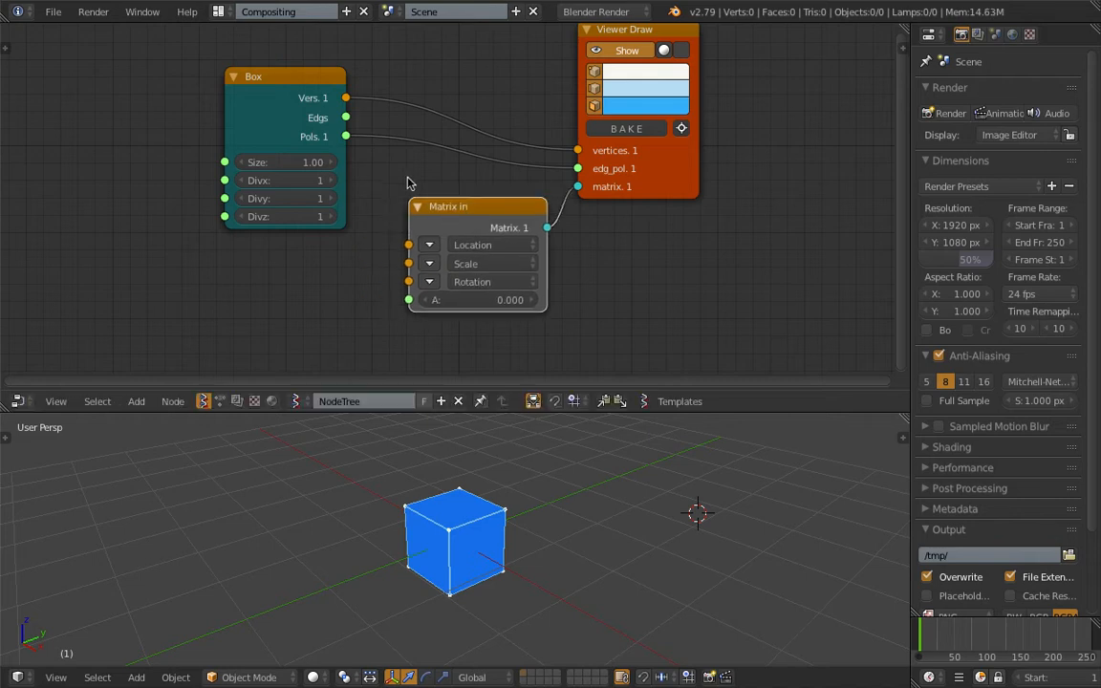
- Expand the Matrix in node's Location and set it to 1.440, 0.600, 0.120
left_click(466, 247)
left_click(434, 245)
left_click_drag(485, 245, 526, 262)
left_click_drag(499, 279, 505, 279)
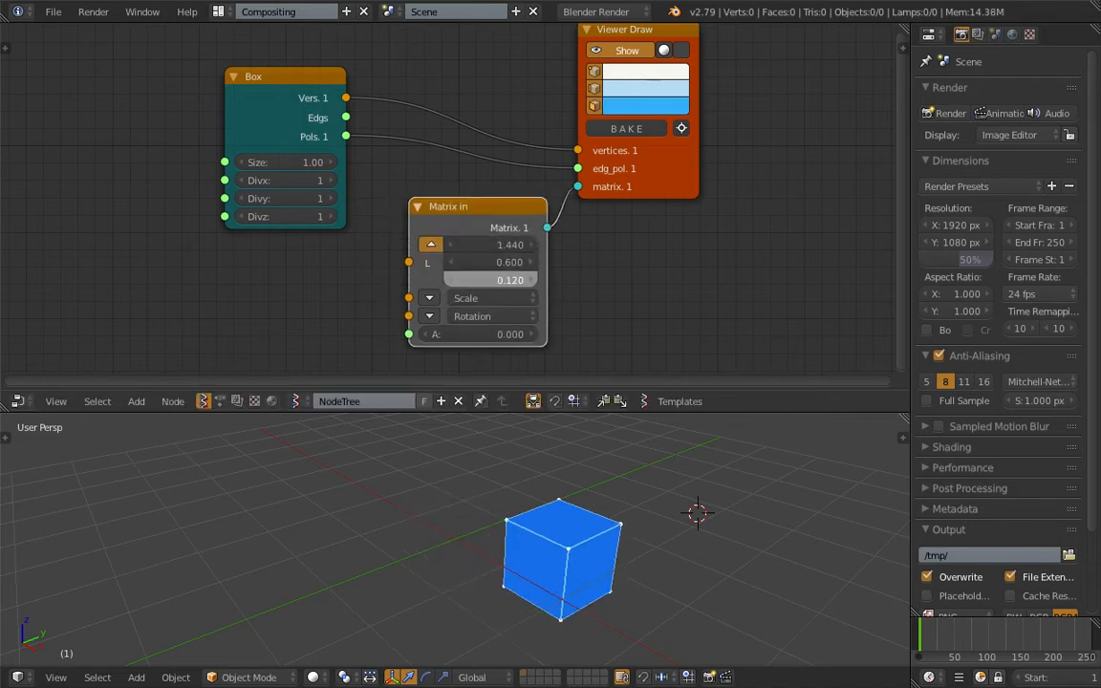
- Expand the Matrix in node's Scale and set it to 1.690, 1.300, 1.360
left_click(433, 300)
middle_click_drag(477, 306, 448, 256)
left_click_drag(458, 248, 493, 248)
left_click_drag(460, 264, 476, 265)
left_click_drag(460, 282, 479, 282)
- Expand the Matrix in node's Rotation and set the angle A to 4.860
left_click(402, 300)
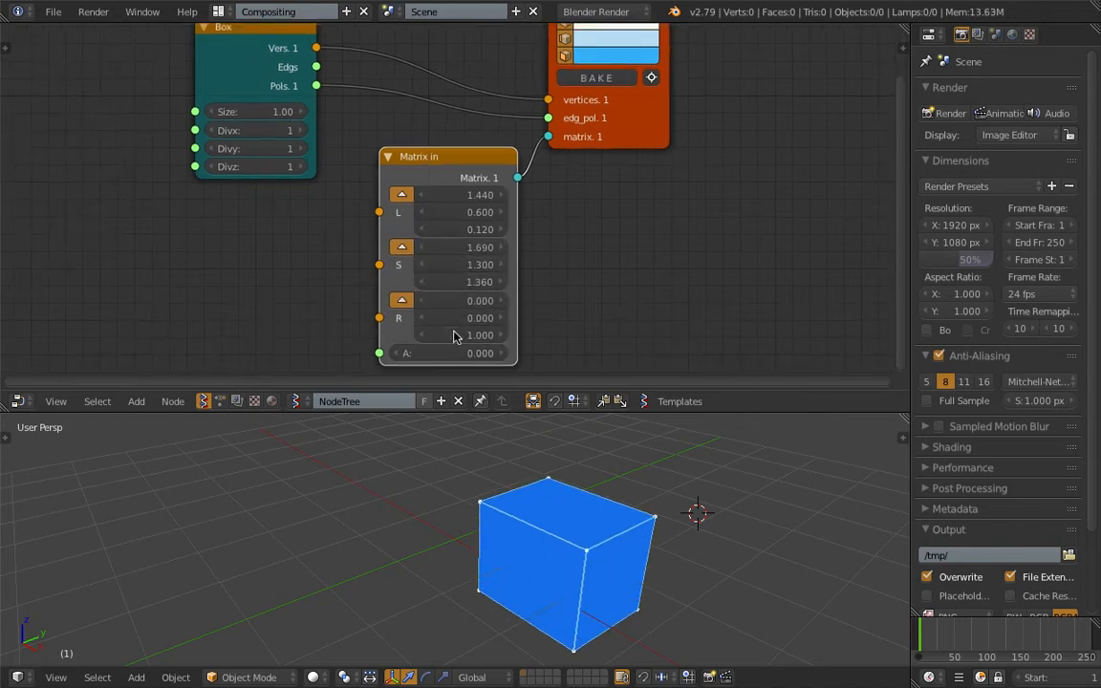
middle_click_drag(484, 296, 483, 292)
mouse_move(447, 349)
left_mouse_down()
mouse_move(506, 349)
mouse_move(452, 348)
left_mouse_up()
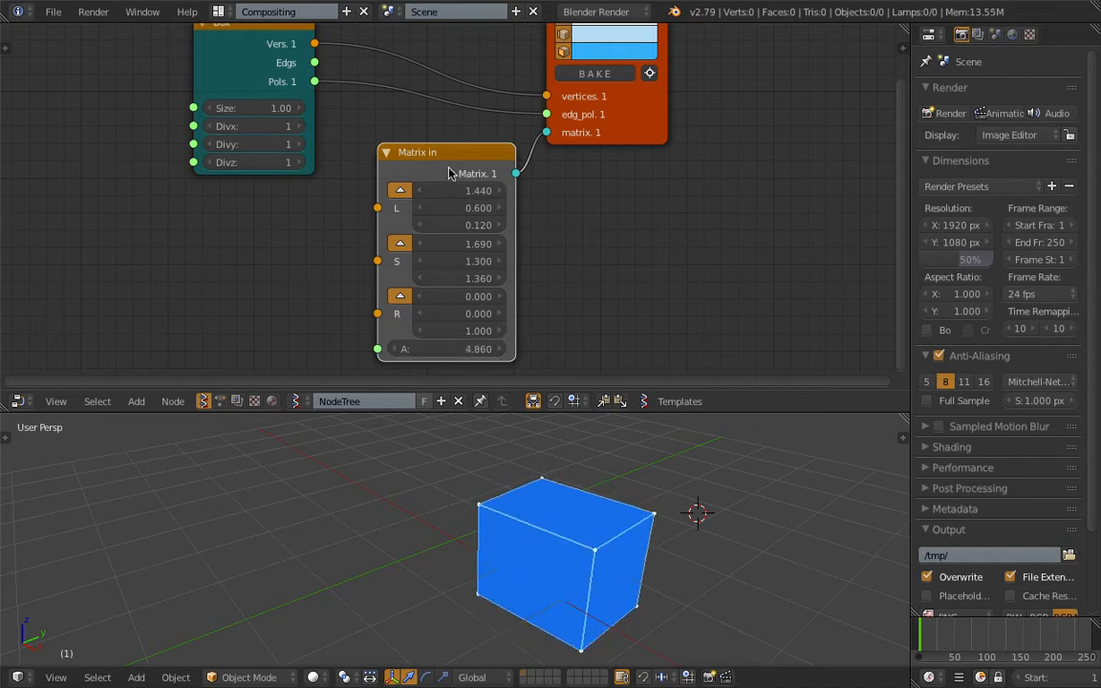
- Delete the Matrix in node
key("x")
middle_click_drag(465, 176, 496, 216)
scroll(499, 215, "down", 3)
- Spread the Box and Viewer Draw nodes farther apart and save the file
left_click_drag(344, 101, 295, 72)
mouse_move(604, 167)
left_mouse_down()
mouse_move(587, 185)
mouse_move(671, 164)
left_mouse_up()
left_click_drag(304, 82, 256, 89)
key("ctrl+s")
left_click(230, 85)
middle_click_drag(574, 459, 465, 506)
mouse_move(437, 556)
middle_mouse_down()
mouse_move(484, 464)
mouse_move(511, 521)
middle_mouse_up()
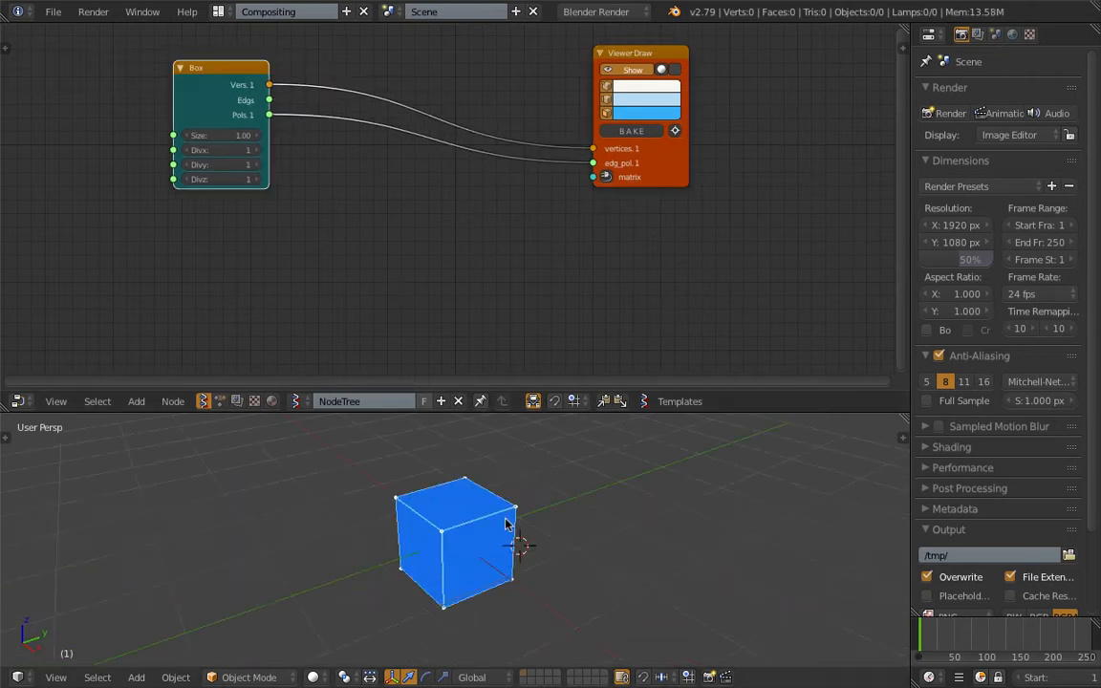
left_click_drag(658, 167, 716, 161)
left_click_drag(219, 78, 209, 85)
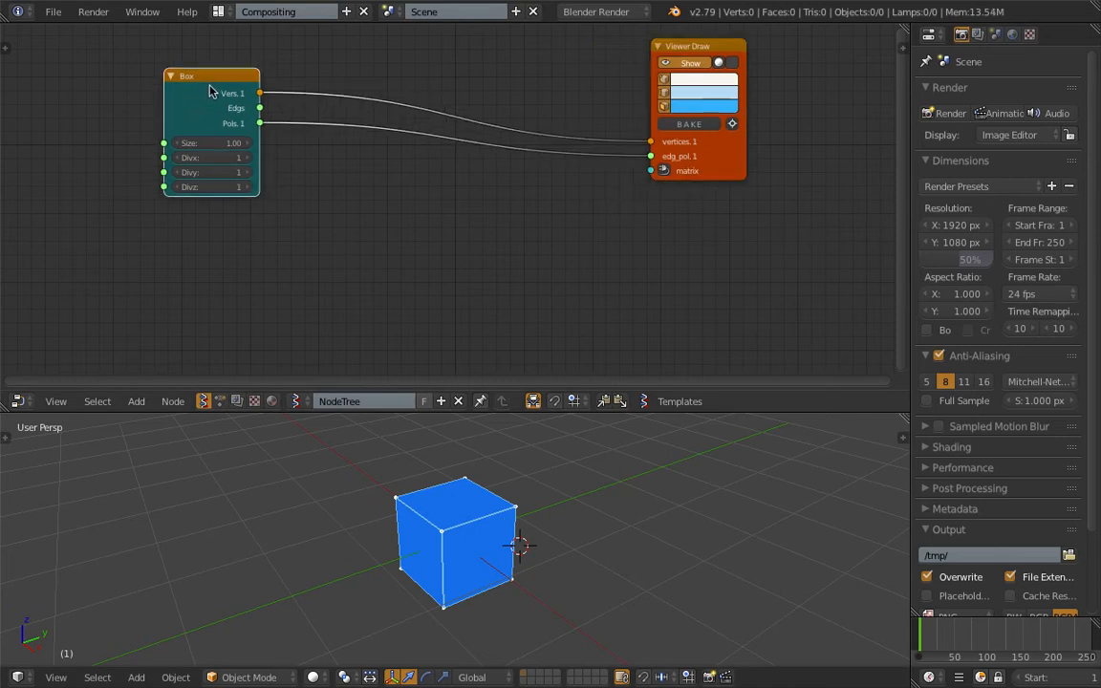
- Add a List Mask (out) node between the Box and Viewer Draw nodes
key("shift+a")
left_click(306, 177)
type("list mas")
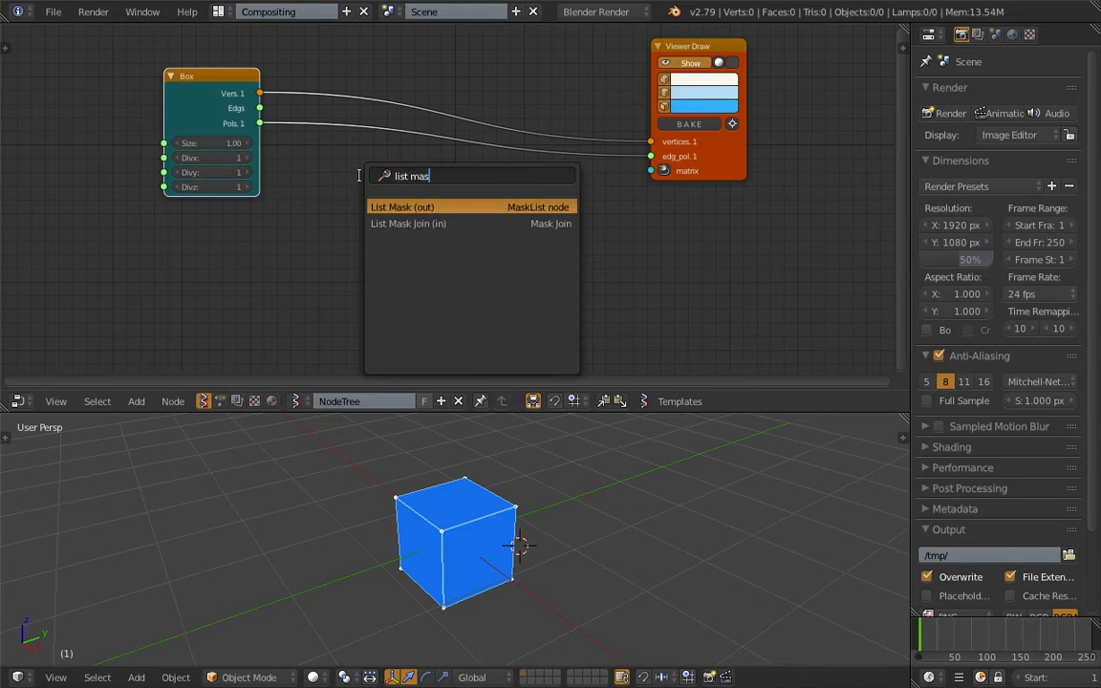
key("Return")
left_click(376, 176)
middle_click_drag(375, 176, 370, 162)
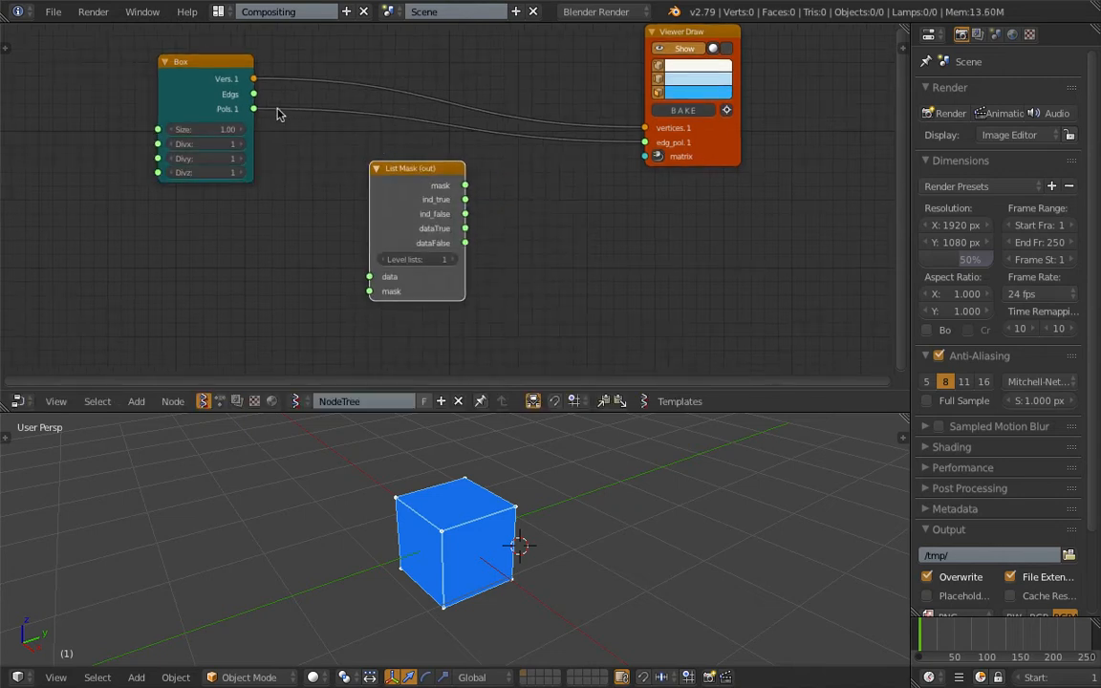
- Connect Box Pols to the List Mask data input, and its dataTrue output to the viewer's edg_pol input
left_click_drag(255, 111, 316, 192)
left_click_drag(363, 272, 369, 276)
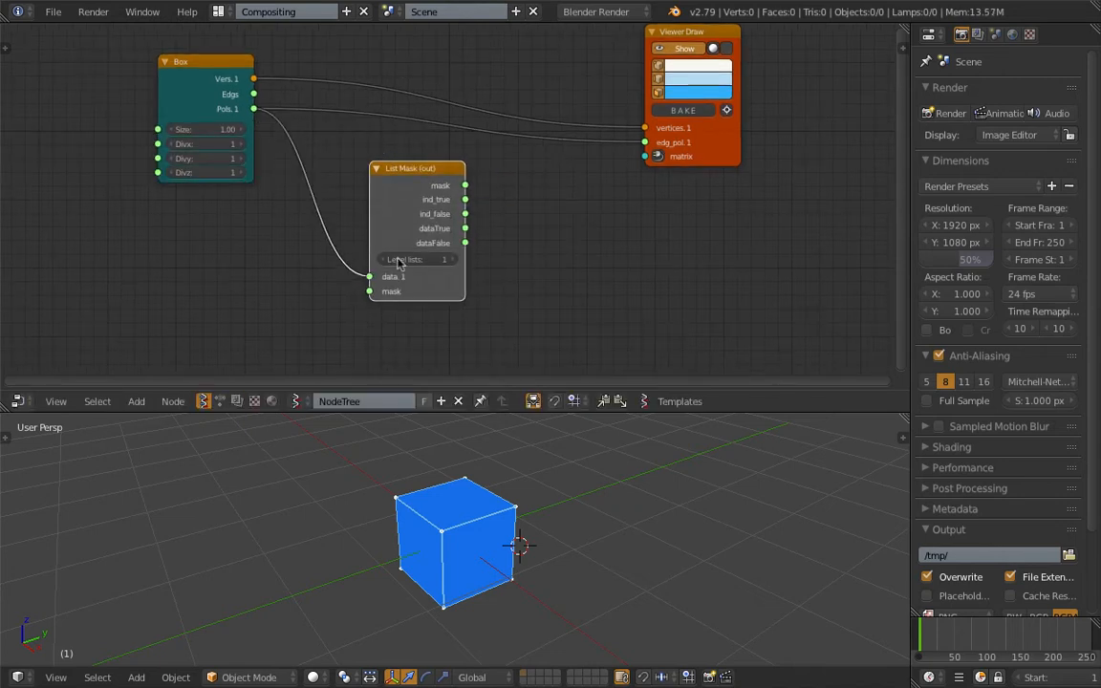
scroll(497, 238, "up", 2)
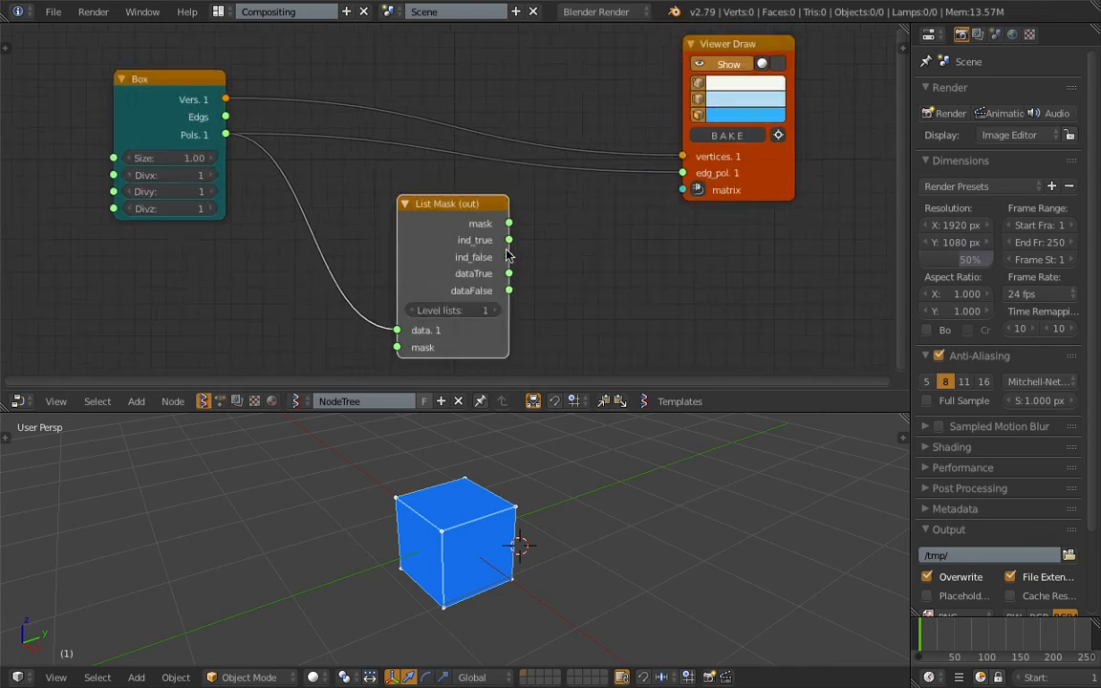
left_click_drag(514, 280, 531, 276)
left_click_drag(705, 172, 704, 171)
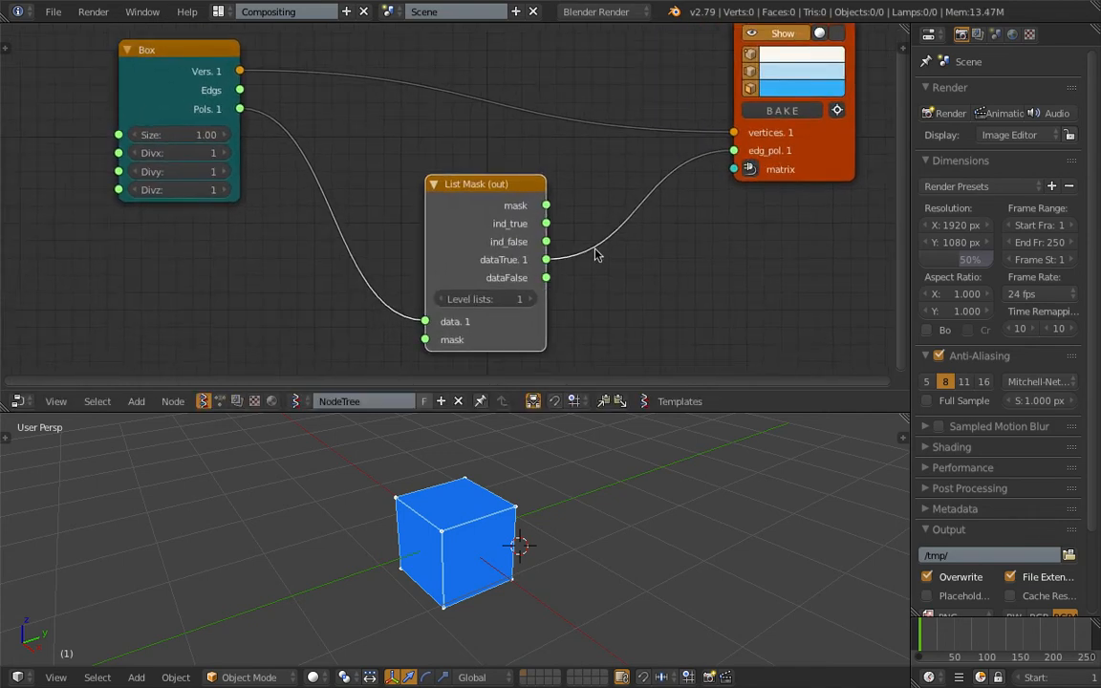
- Set the List Mask node's Level lists to 2 and inspect the masked box in the 3D view
left_click(530, 299)
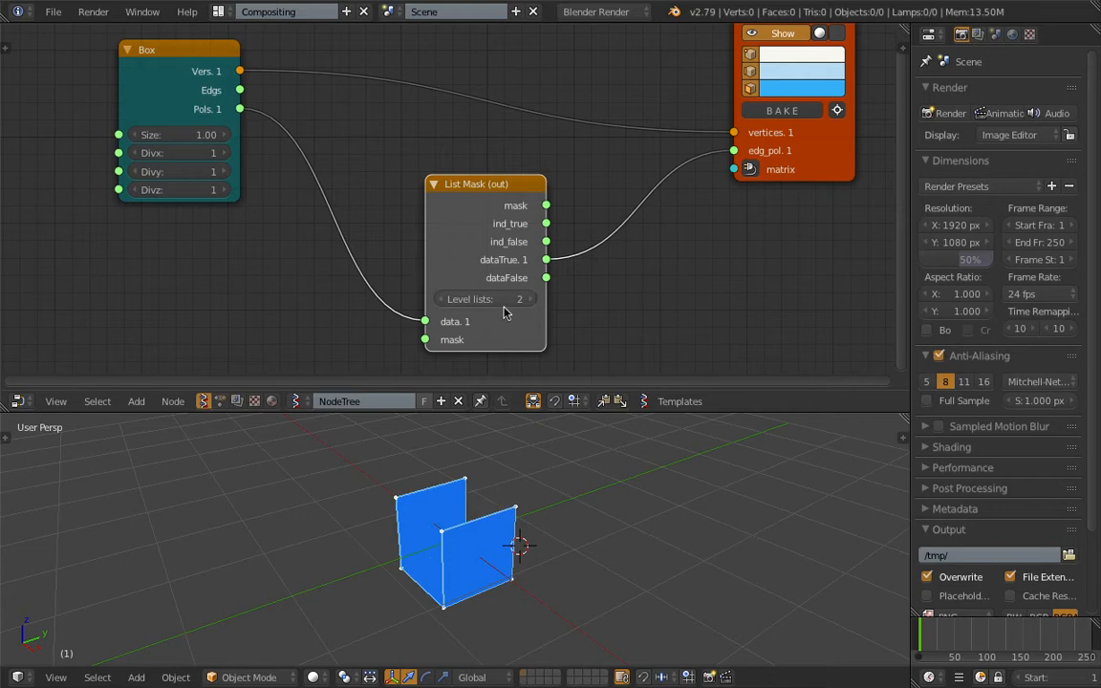
middle_click_drag(536, 449, 454, 499)
middle_click_drag(564, 514, 471, 545)
- Add a List Input node below the Box node, beside the List Mask node
middle_click_drag(276, 255, 297, 211)
key("ctrl+space")
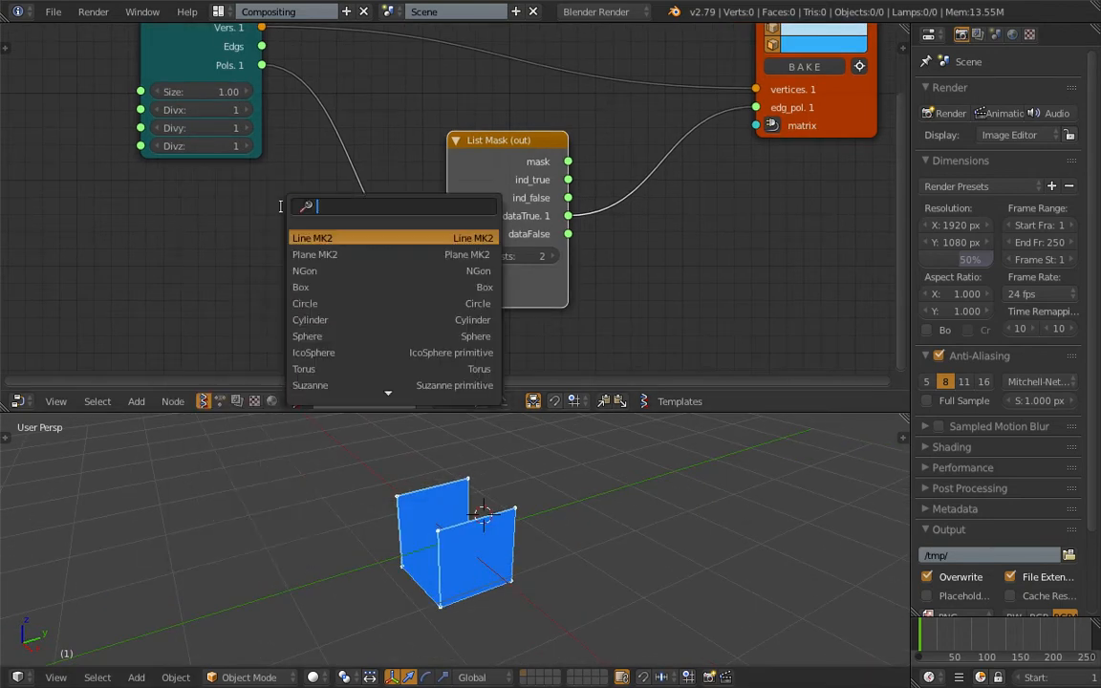
type("list i")
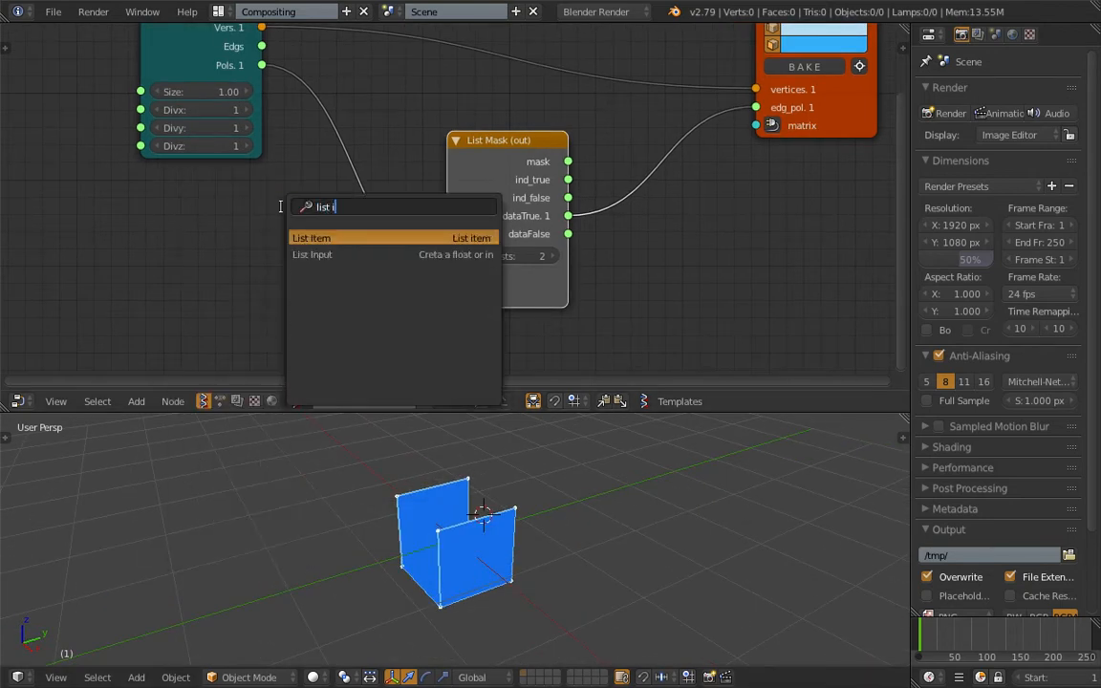
key("Down")
key("Return")
left_click(251, 250)
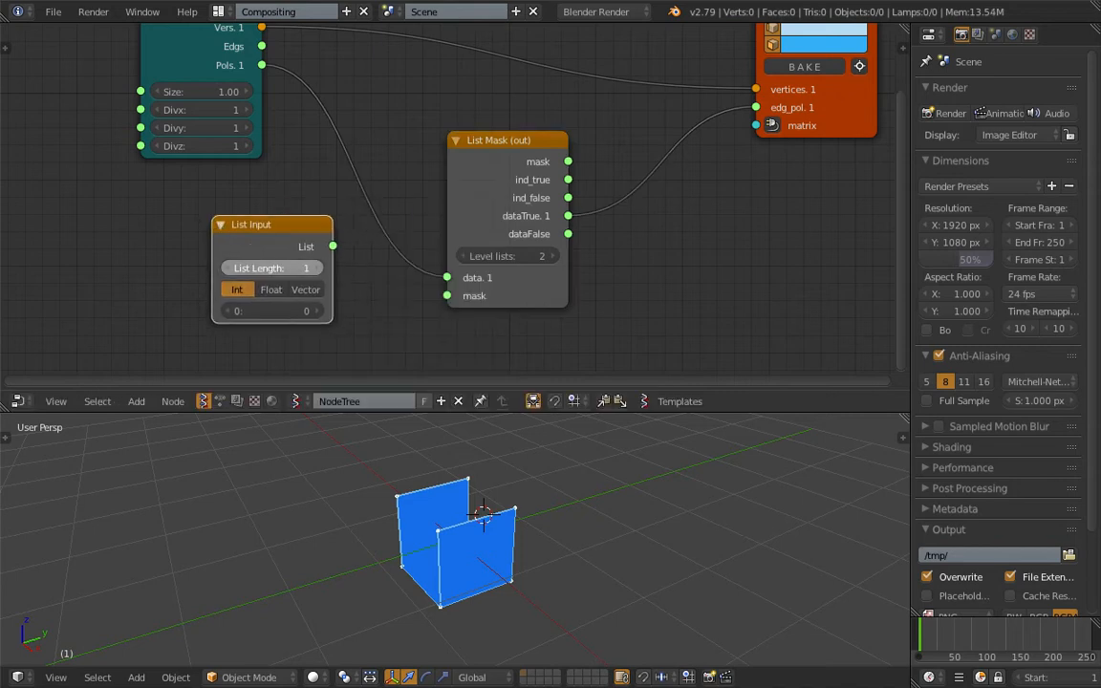
- Set the List Input's List Length to 6 and connect its List output to the List Mask node's mask input
left_click(317, 268)
left_click(317, 268)
left_click(317, 269)
left_click(317, 268)
left_click(318, 268)
middle_click_drag(339, 268, 352, 202)
middle_click_drag(441, 551, 467, 542)
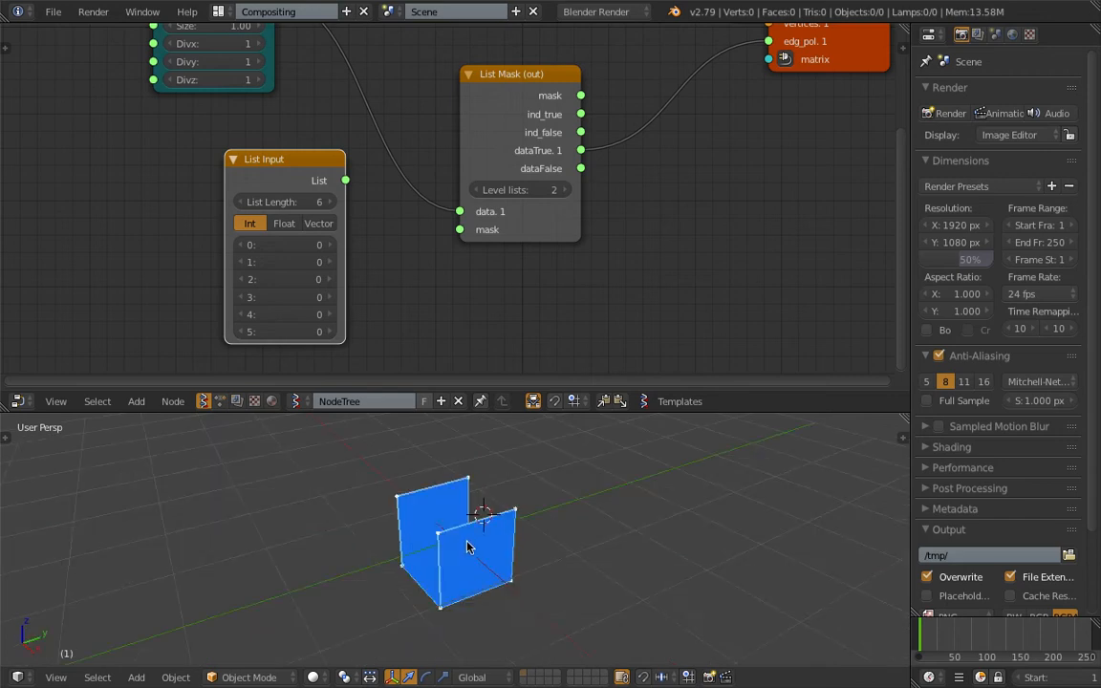
scroll(348, 210, "up", 1)
left_click_drag(338, 179, 461, 233)
- Try a mask with List Input items 0, 2 and 4 set to 1 and inspect the resulting faces
left_click(317, 250)
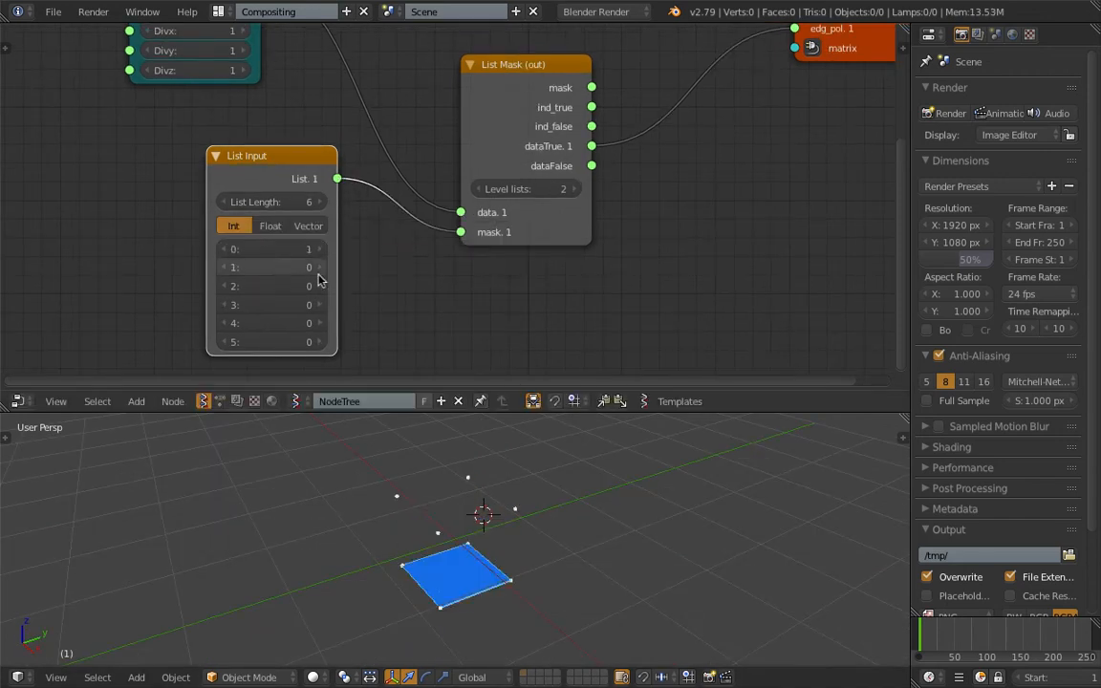
left_click(318, 286)
left_click(317, 323)
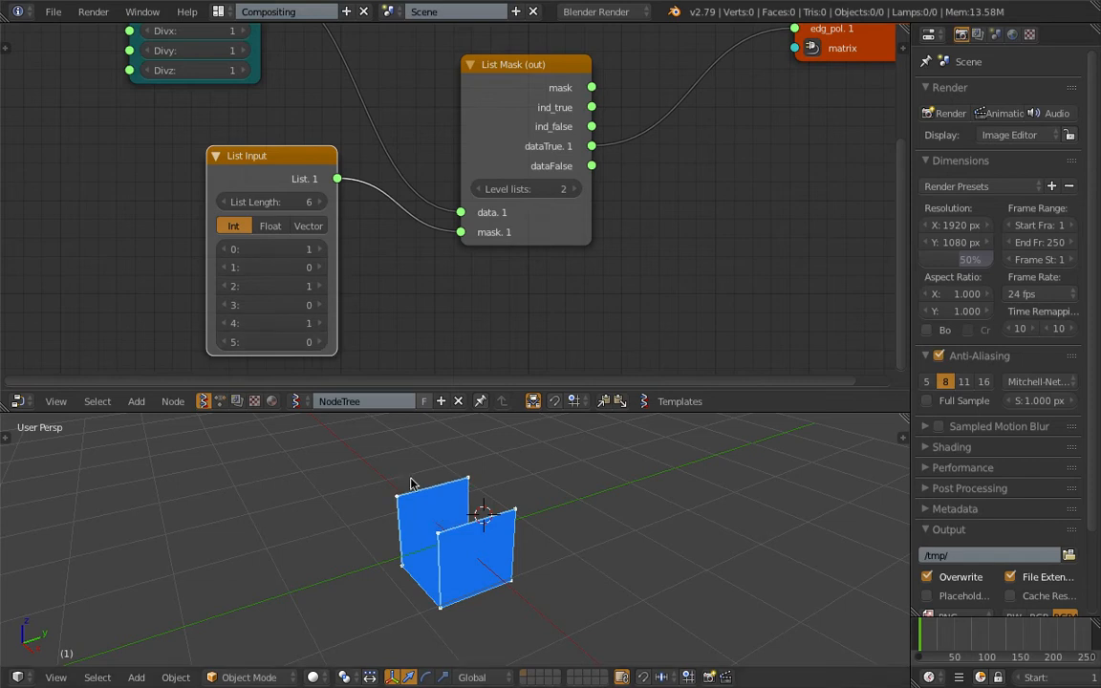
mouse_move(411, 479)
middle_mouse_down()
mouse_move(596, 457)
mouse_move(411, 466)
middle_mouse_up()
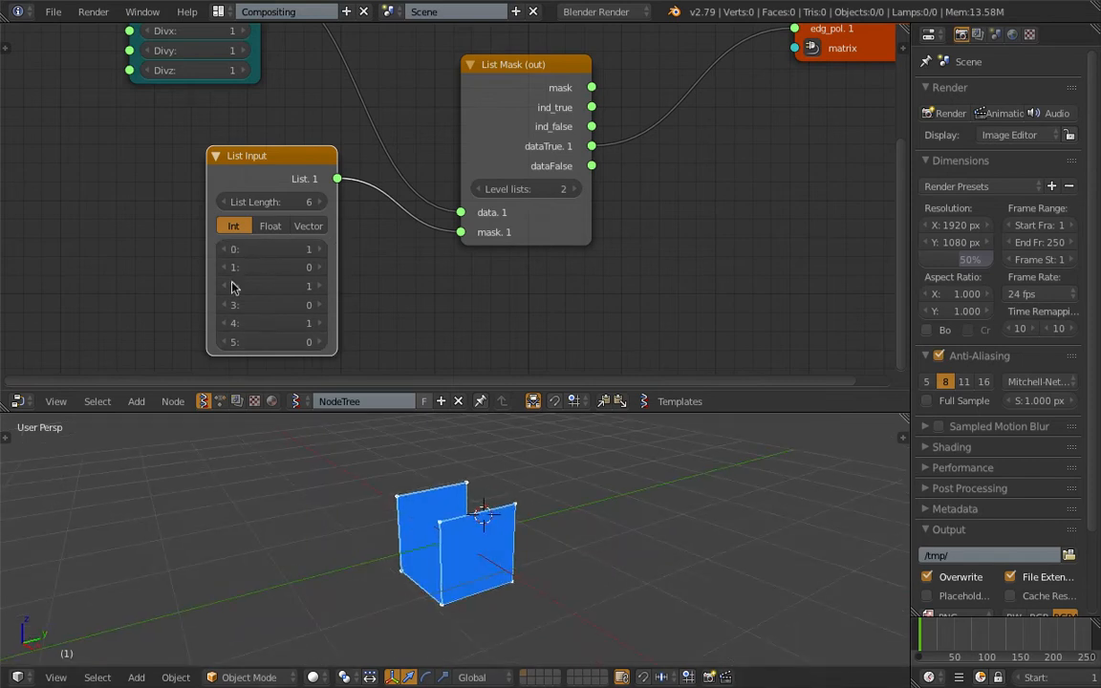
- Reset List Input items 0, 2 and 4 to 0
left_click(224, 249)
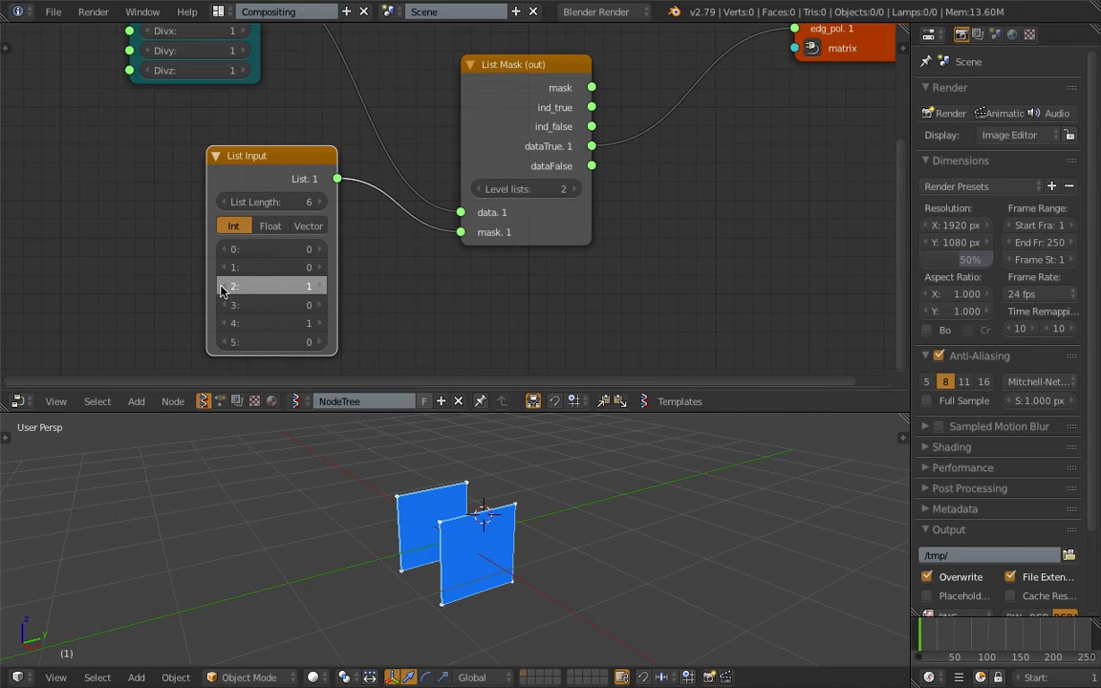
left_click(224, 285)
left_click(223, 323)
- Set List Input item 0 to 1, and toggle items 1, 2 and 3 on and off to test which face each controls
left_click(313, 249)
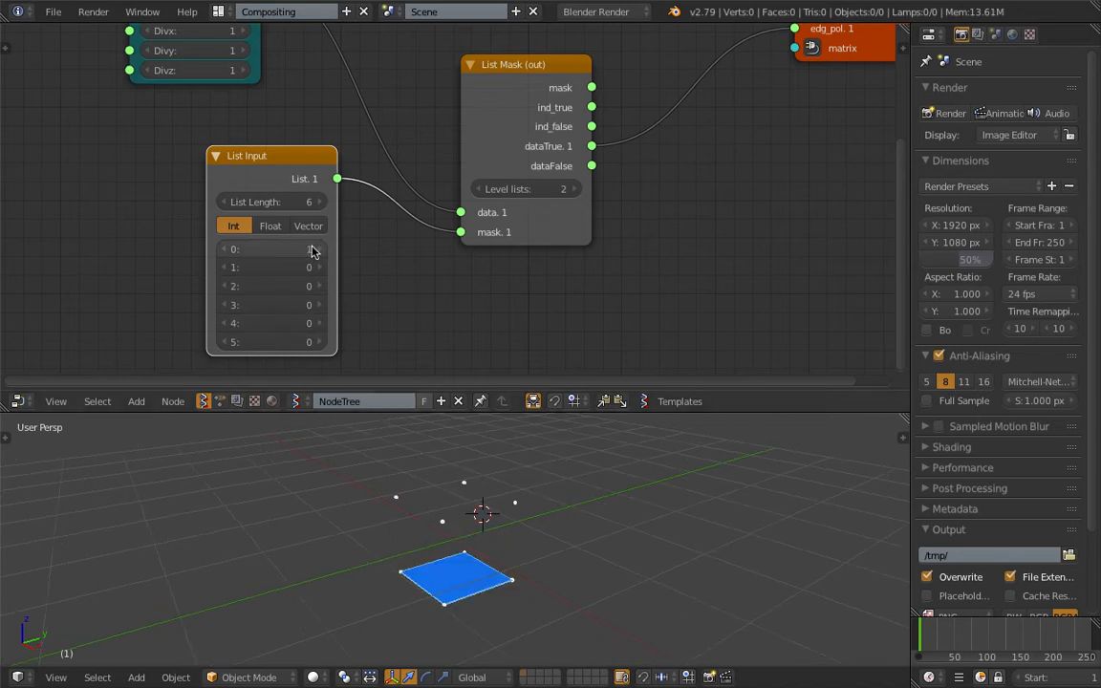
left_click(312, 268)
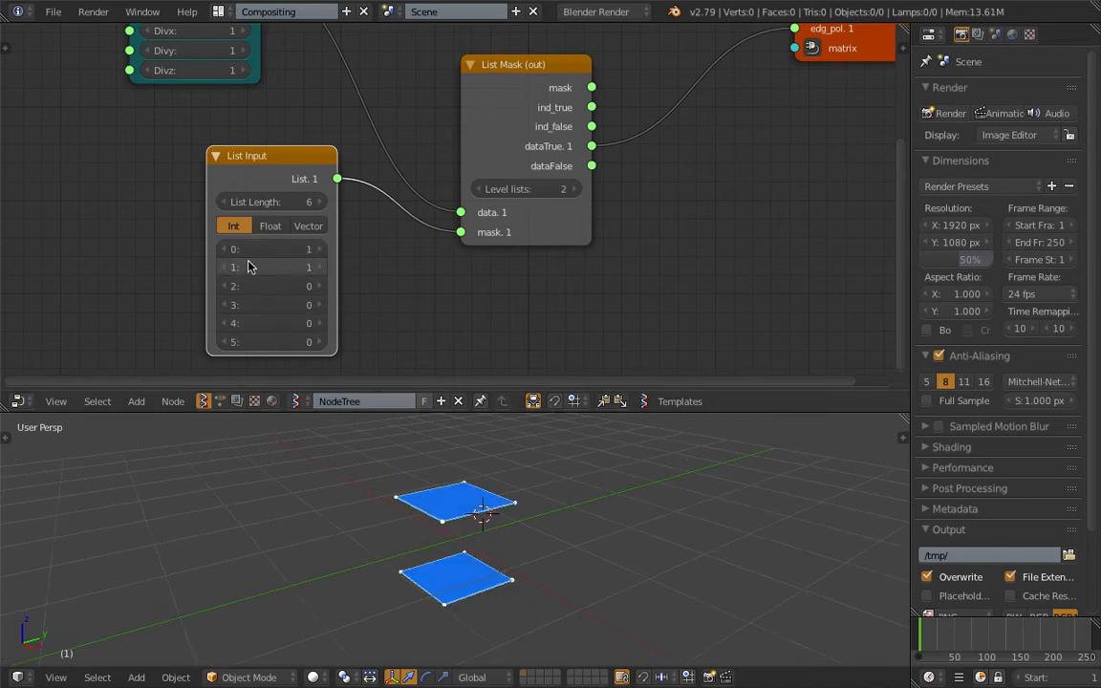
left_click(224, 268)
left_click(316, 286)
left_click(226, 287)
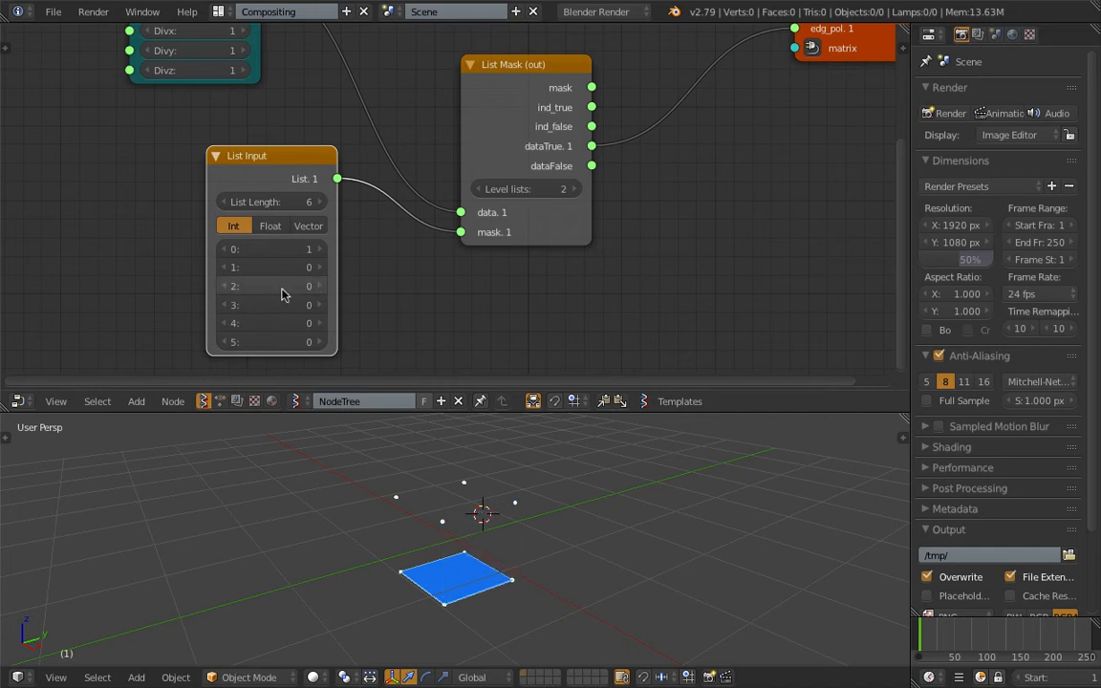
left_click(313, 305)
left_click(227, 304)
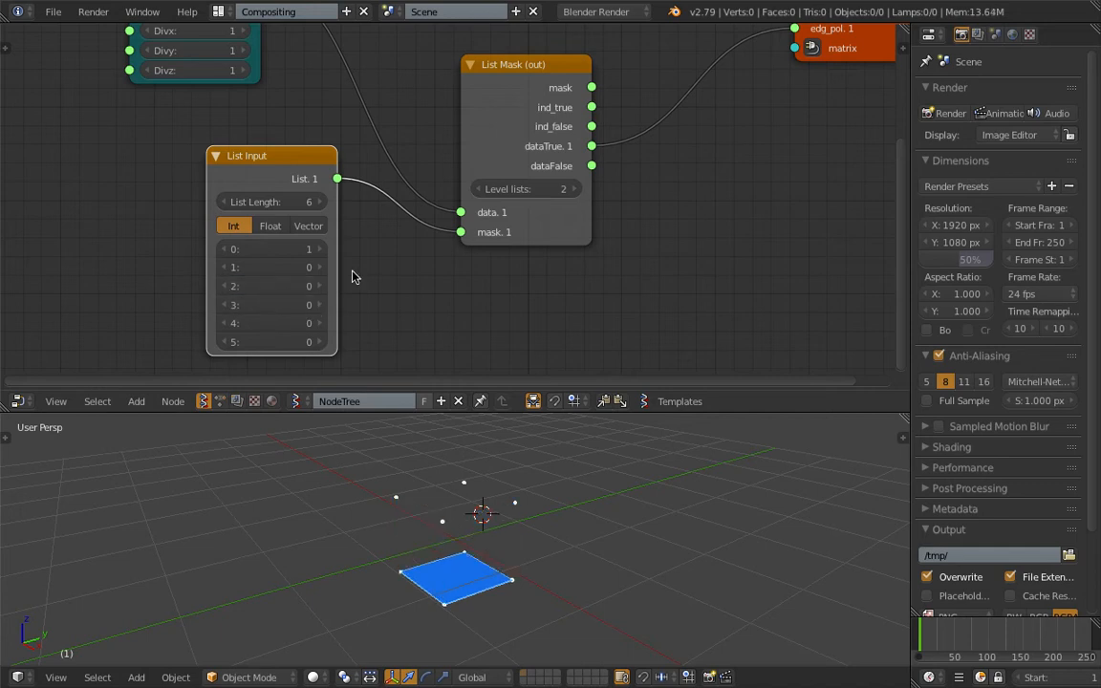
- Set List Input items 2 and 3 to 1 to form an open corner, and save the file
left_click(316, 286)
middle_click_drag(401, 437, 446, 444)
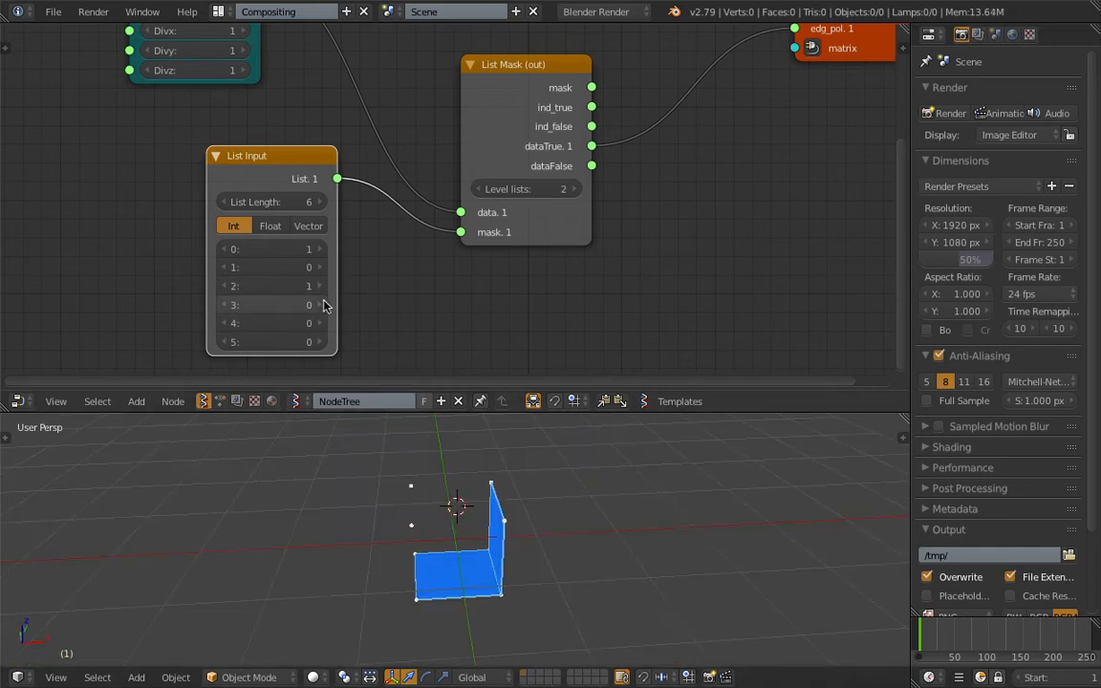
left_click(319, 305)
middle_click_drag(554, 449, 621, 425)
scroll(516, 479, "up", 1)
key("ctrl+s")
left_click(508, 501)
- Turn on face shading in the Viewer Draw node and save the file
middle_click_drag(811, 66, 666, 186)
middle_click_drag(755, 94, 740, 146)
left_click(749, 81)
left_click(751, 81)
left_click(750, 85)
mouse_move(564, 571)
middle_mouse_down()
mouse_move(634, 603)
mouse_move(575, 510)
mouse_move(546, 581)
mouse_move(513, 559)
mouse_move(476, 502)
middle_mouse_up()
key("ctrl+s")
left_click(546, 581)
- Bake the masked box from the Viewer Draw node and move the baked mesh beside the preview
scroll(533, 552, "down", 1)
middle_click_drag(535, 176, 515, 70)
scroll(612, 212, "down", 2)
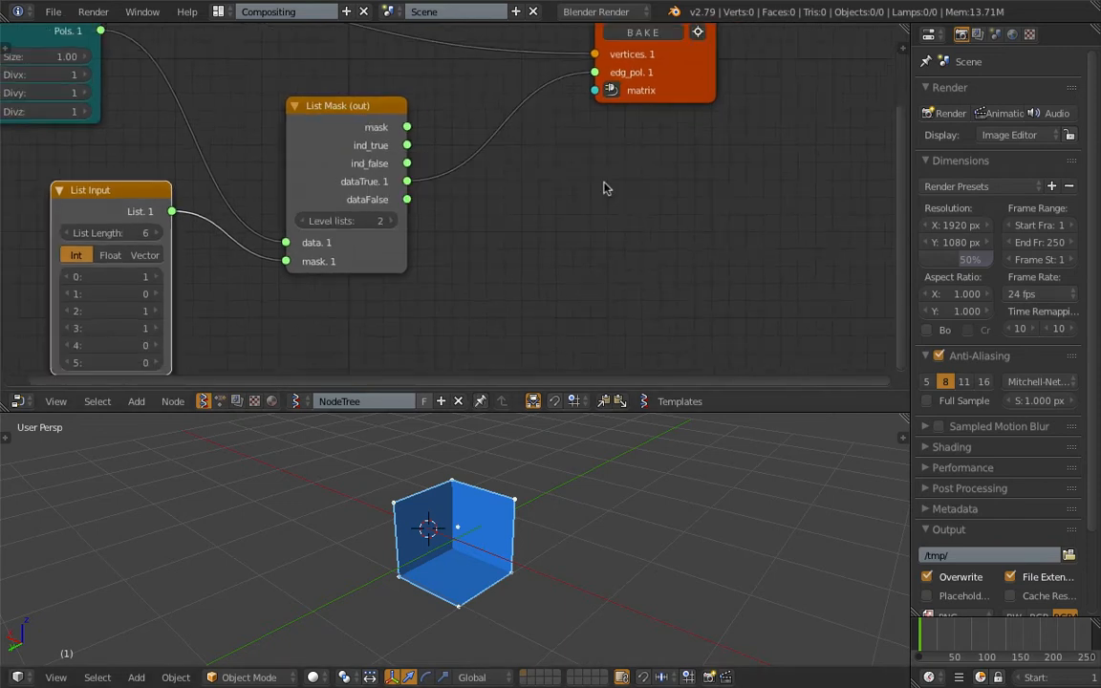
key("g")
left_click(650, 489)
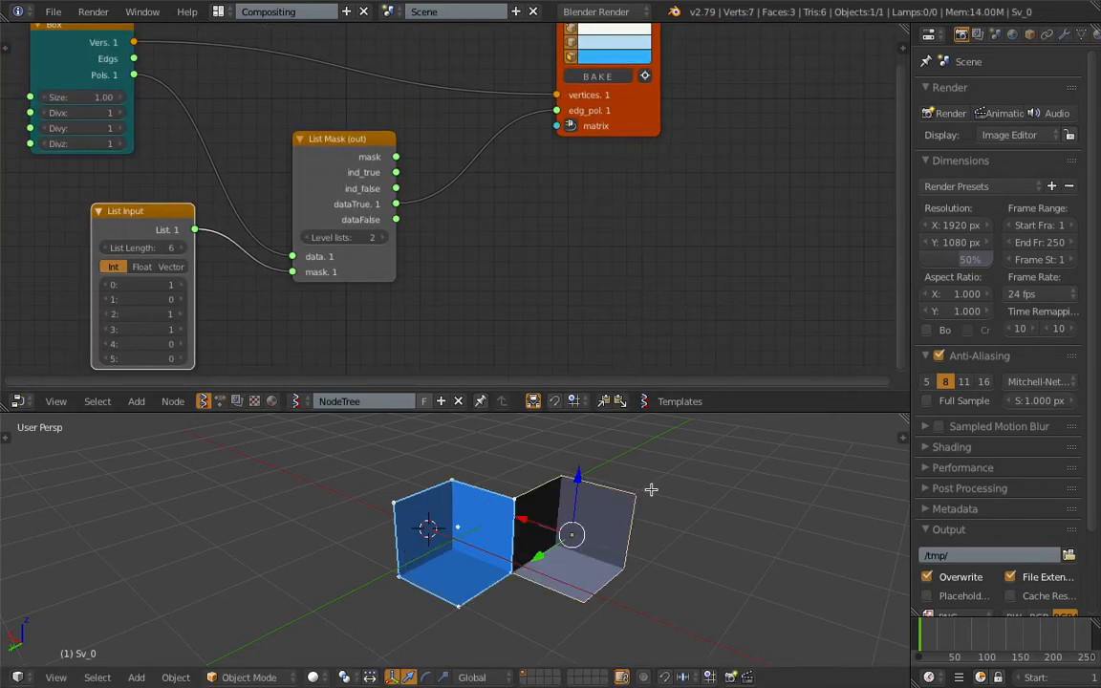
- Check the baked mesh for its loose vertex in Edit Mode, and delete the baked object
key("Tab")
right_click(585, 531)
middle_click_drag(591, 526, 620, 470)
right_click(542, 526)
key("Tab")
key("x")
left_click(535, 531)
- Move the Viewer Draw node aside and add a Delete Loose node in front of it
key("g")
left_click(778, 120)
key("alt+space")
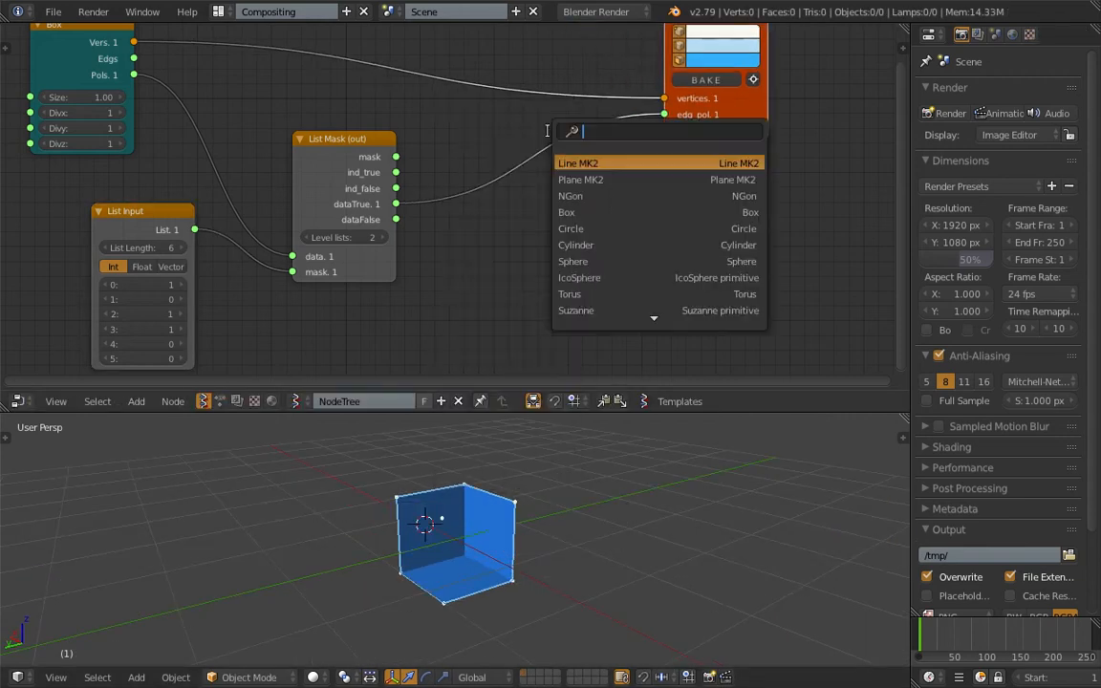
type("dele")
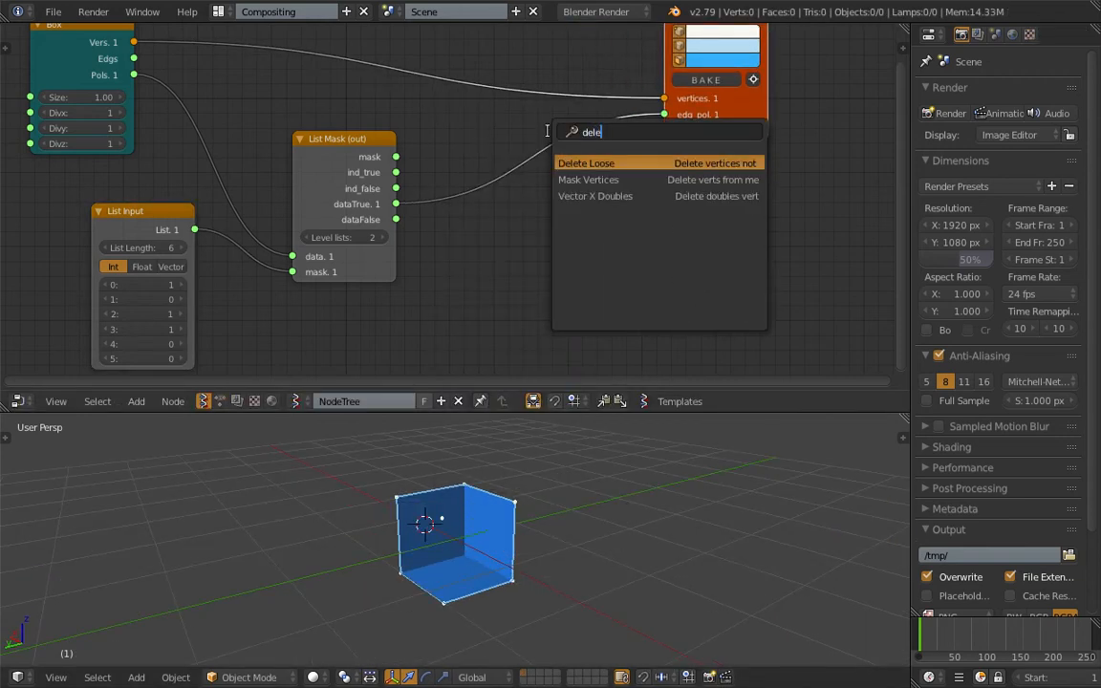
key("Return")
left_click(499, 48)
- Route the Box vertices and List Mask dataTrue through Delete Loose into the viewer's vertices and edg_pol inputs, and save the file
mouse_move(501, 123)
left_mouse_down()
mouse_move(535, 141)
mouse_move(510, 125)
left_mouse_up()
left_click_drag(606, 93, 664, 115)
middle_click_drag(537, 507, 575, 516)
key("ctrl+s")
left_click(575, 516)
middle_click_drag(473, 526, 500, 532)
middle_click_drag(573, 521, 538, 531)
key("ctrl+s")
left_click(538, 530)
scroll(540, 526, "down", 2)
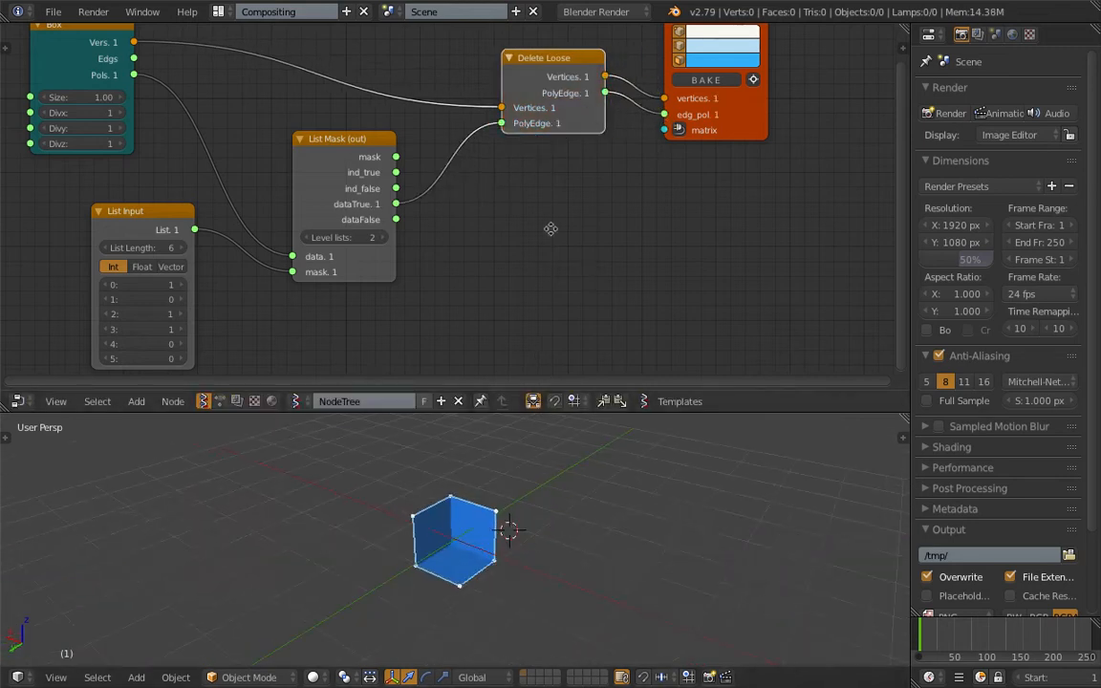
- Move the Viewer Draw node farther away and add a Flip normals node between it and Delete Loose
middle_click_drag(550, 229, 455, 267)
left_click_drag(627, 173, 833, 158)
middle_click_drag(522, 626, 517, 626)
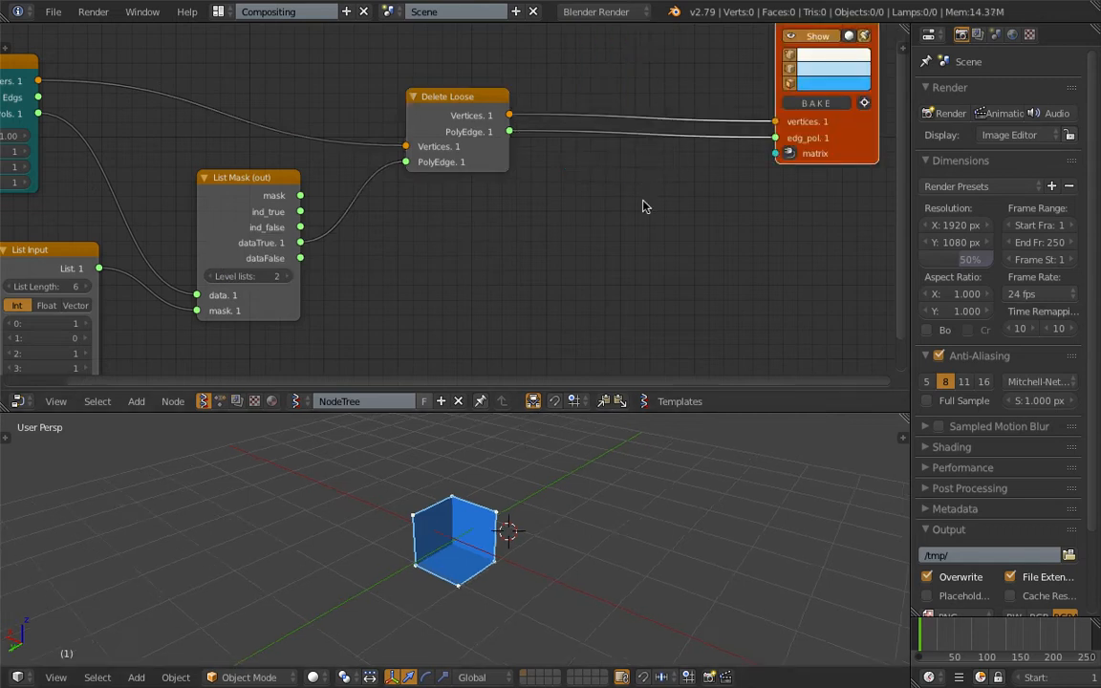
key("shift+a")
left_click(632, 196)
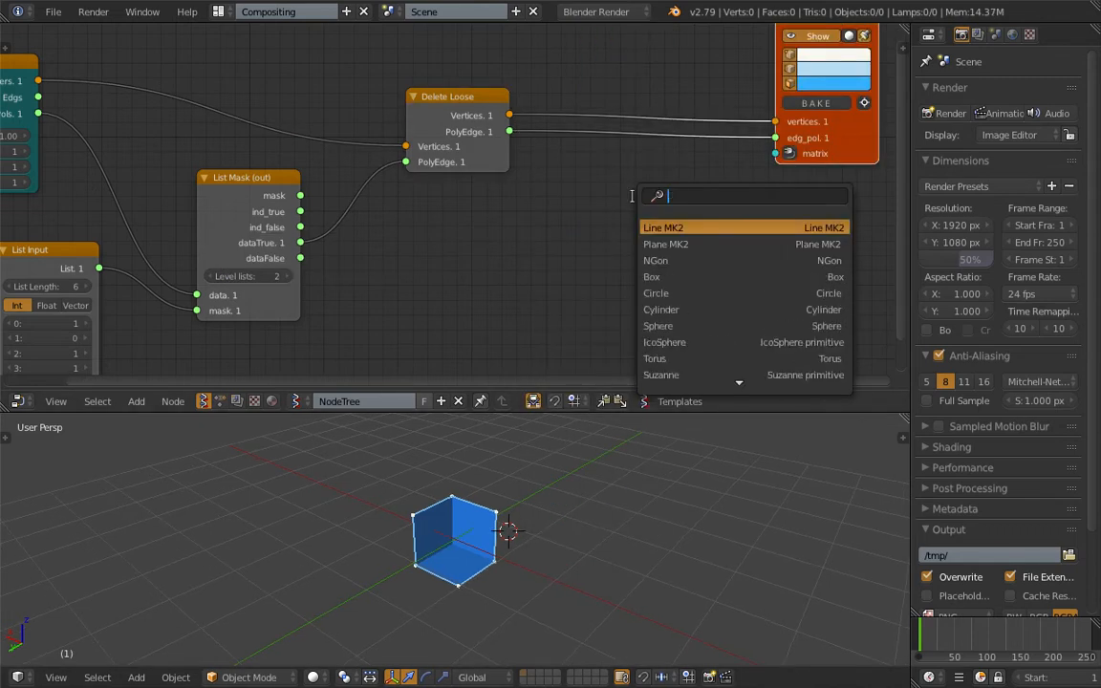
type("flip")
key("Return")
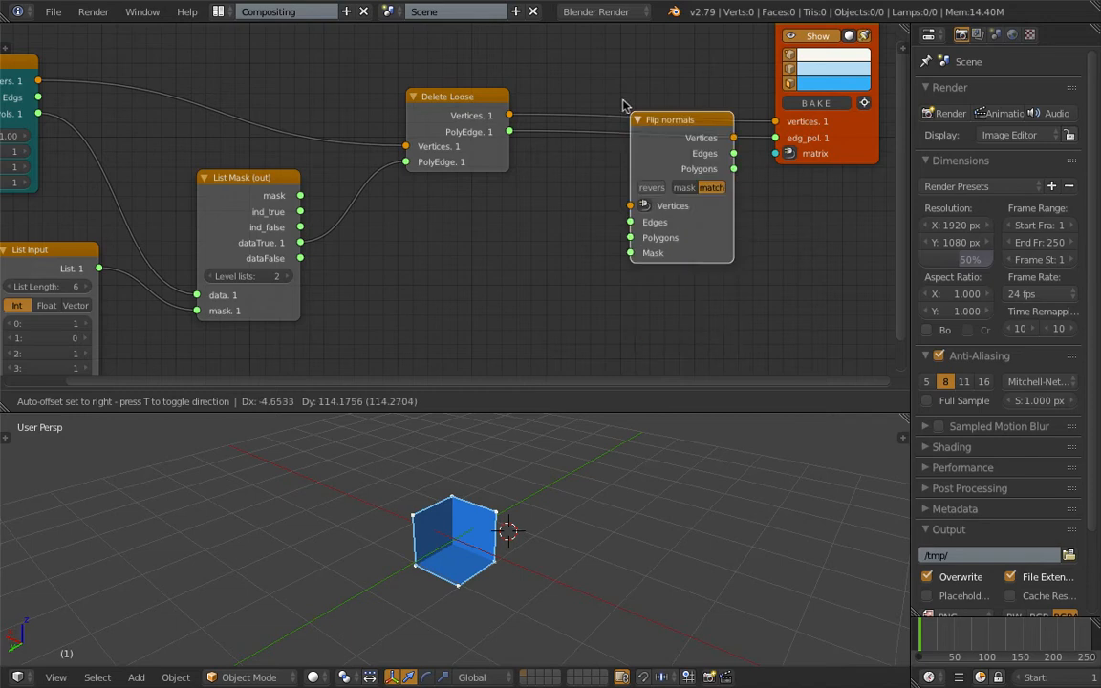
left_click(599, 63)
- Wire Delete Loose through the Flip normals vertices and polygons into the Viewer Draw node, and test the reverse option
left_click_drag(510, 131, 599, 185)
left_click_drag(703, 117, 776, 137)
middle_click_drag(526, 494, 497, 482)
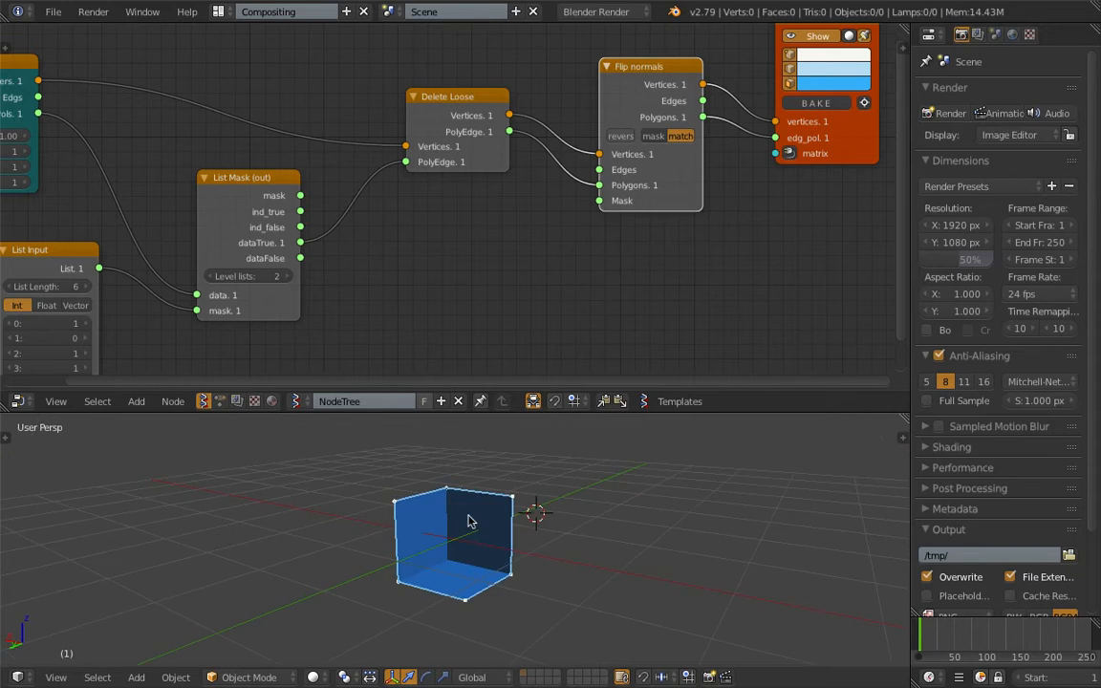
left_click(633, 139)
left_click(635, 140)
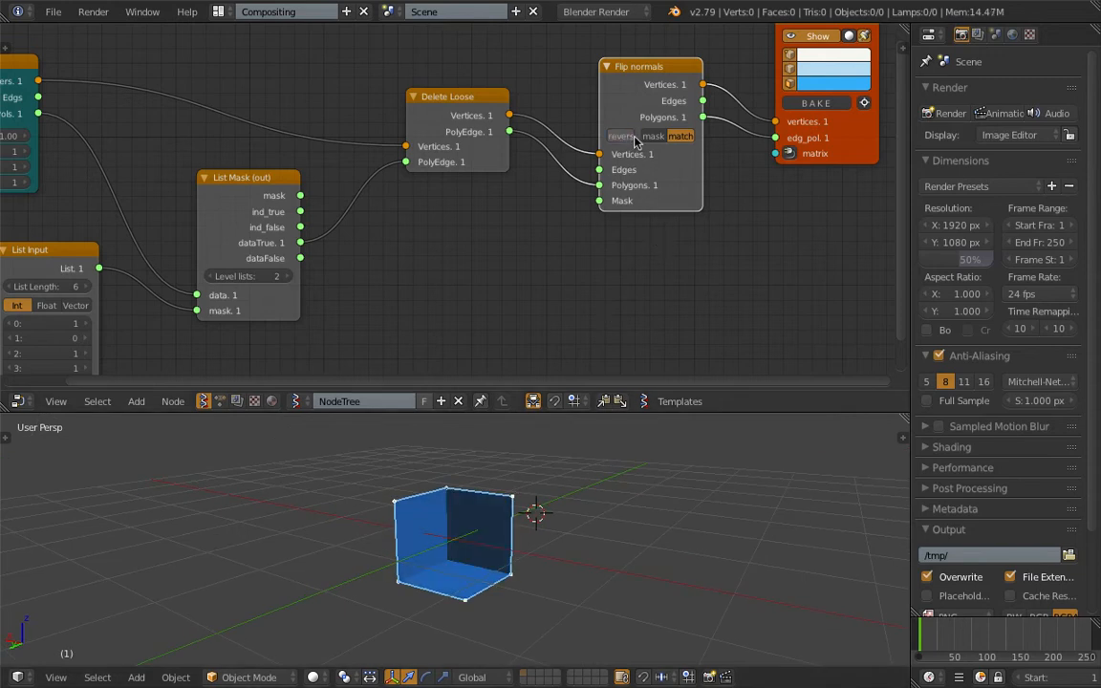
- Bake the mesh, place the copy beside the preview, and check its face directions with Backface Culling
right_click_drag(458, 505, 627, 479)
left_click(626, 480)
left_click(903, 439)
scroll(818, 577, "down", 7)
scroll(820, 579, "down", 10)
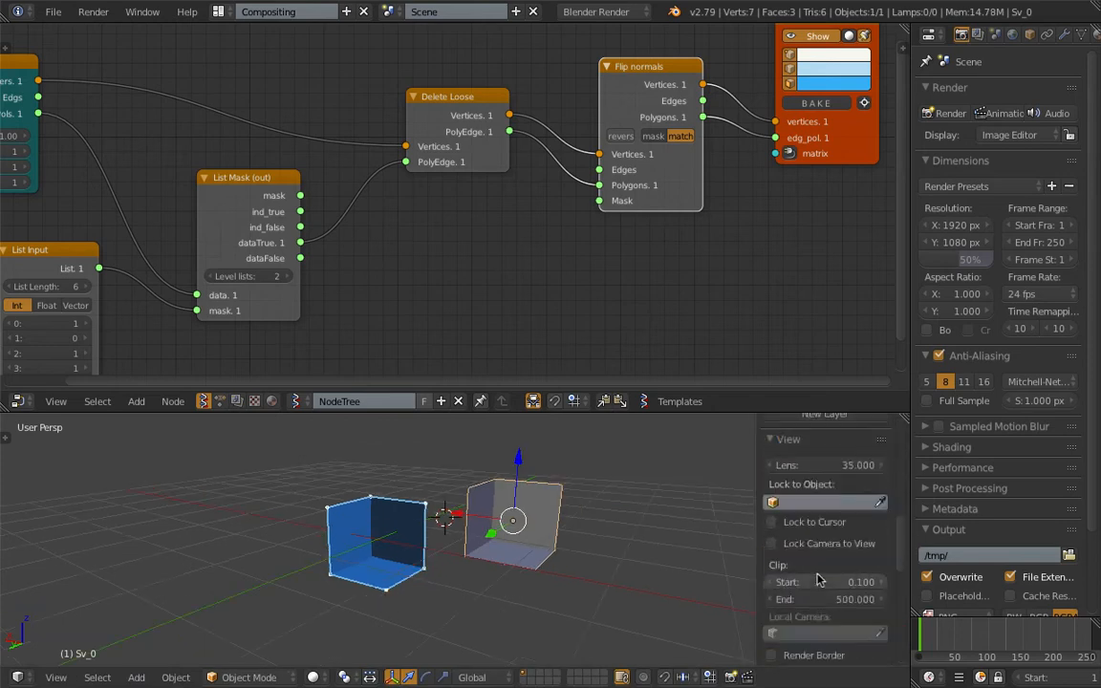
left_click(772, 561)
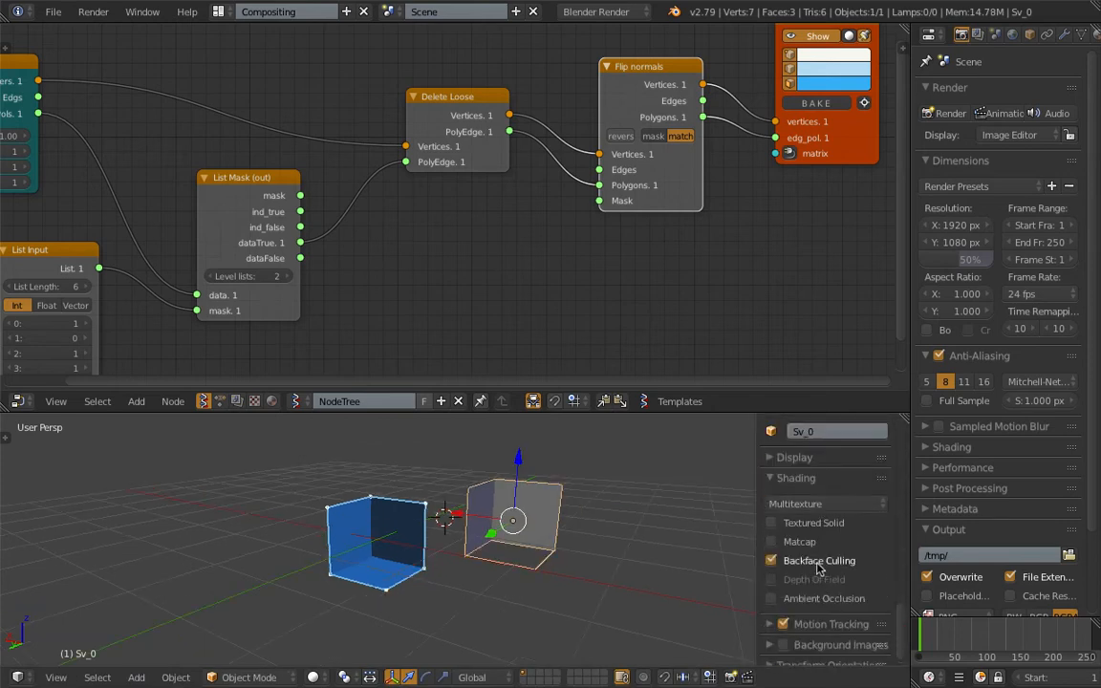
scroll(508, 565, "up", 5)
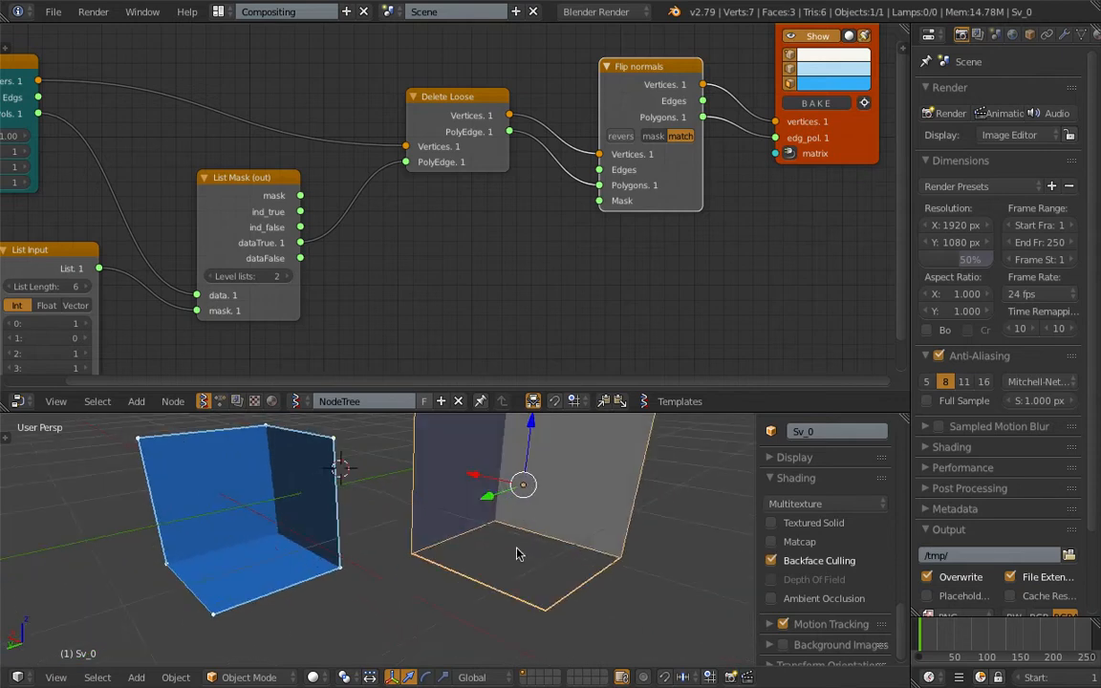
middle_click_drag(538, 556, 510, 551)
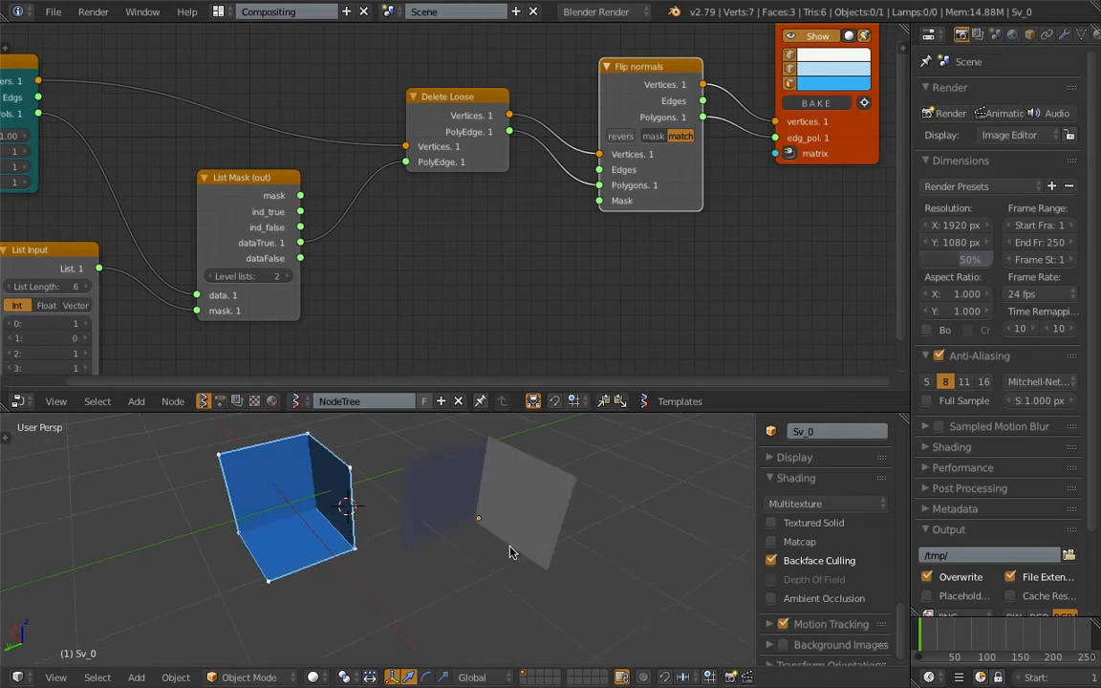
left_click(829, 566)
- Switch the Flip normals node to mask mode and delete the baked object
left_click(652, 135)
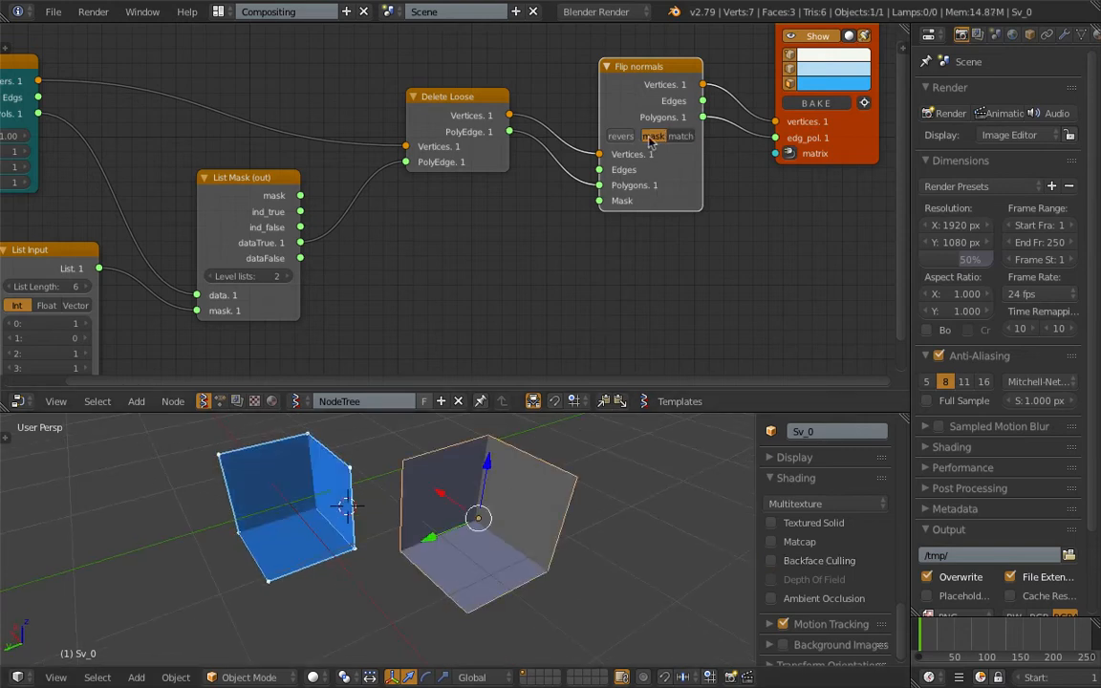
left_click(627, 141)
middle_click_drag(561, 449, 581, 436)
key("x")
left_click(578, 473)
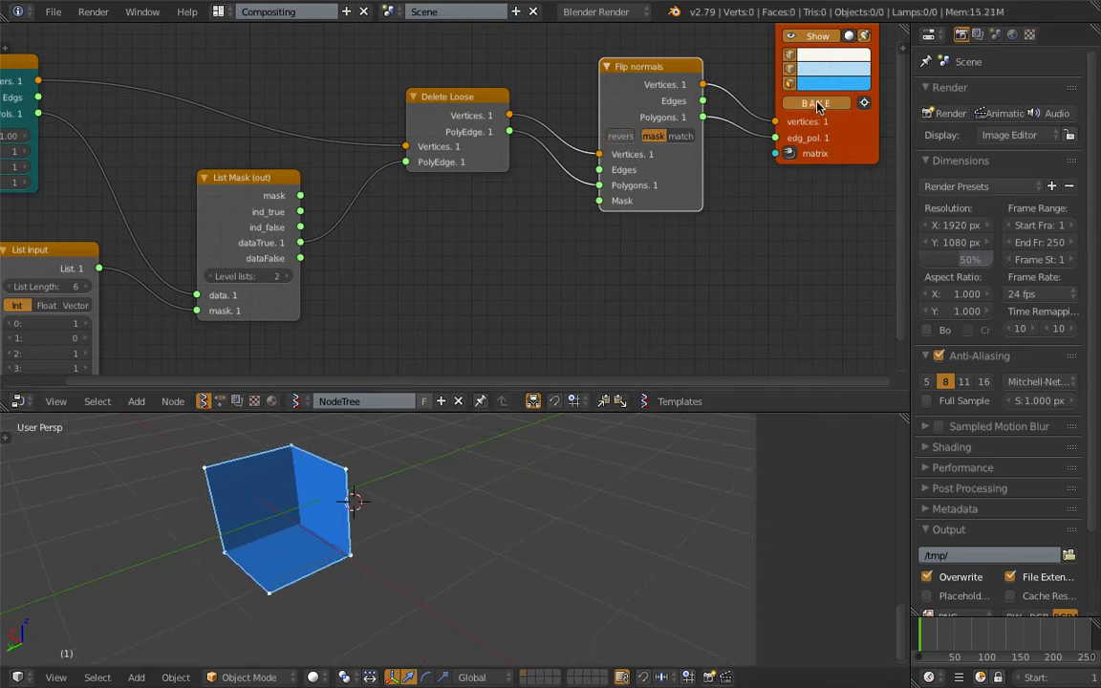
- Bake the box again, move the copy beside the preview, and enable Backface Culling to check its normals
right_click(325, 522)
key("g")
left_click(517, 519)
mouse_move(536, 546)
middle_mouse_down()
mouse_move(307, 507)
mouse_move(493, 529)
mouse_move(314, 499)
mouse_move(230, 497)
mouse_move(694, 128)
middle_mouse_up()
left_click(807, 560)
- Turn on the reverse option in the Flip normals node and delete the baked copy
left_click(621, 136)
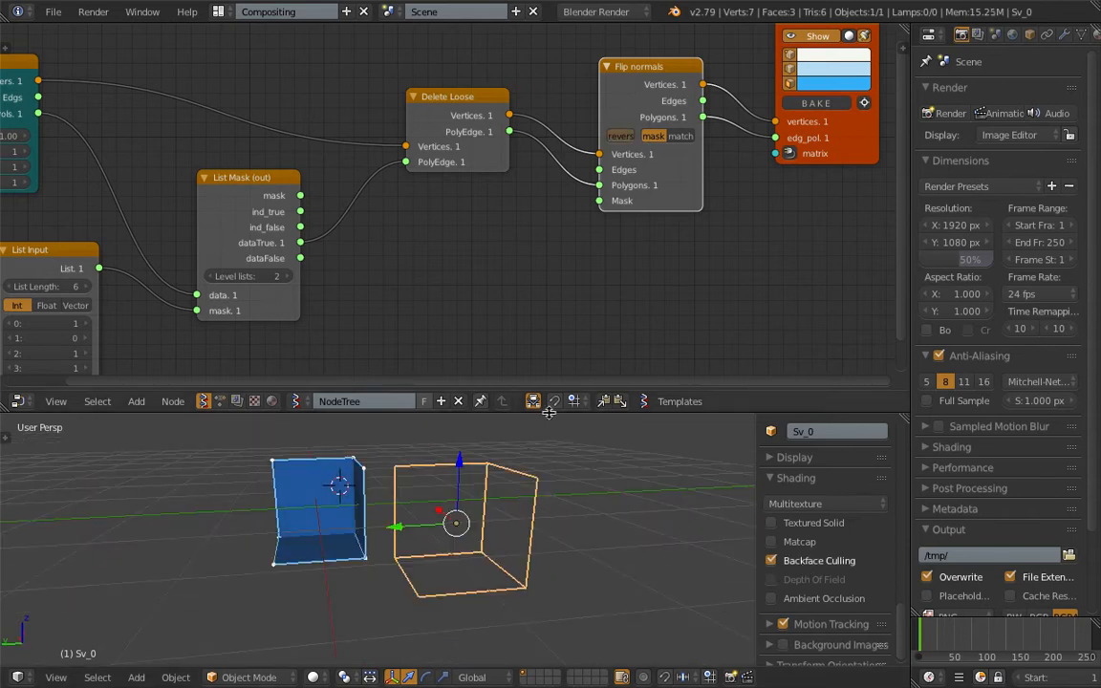
key("Delete")
middle_click_drag(470, 505, 573, 490)
scroll(678, 481, "down", 1)
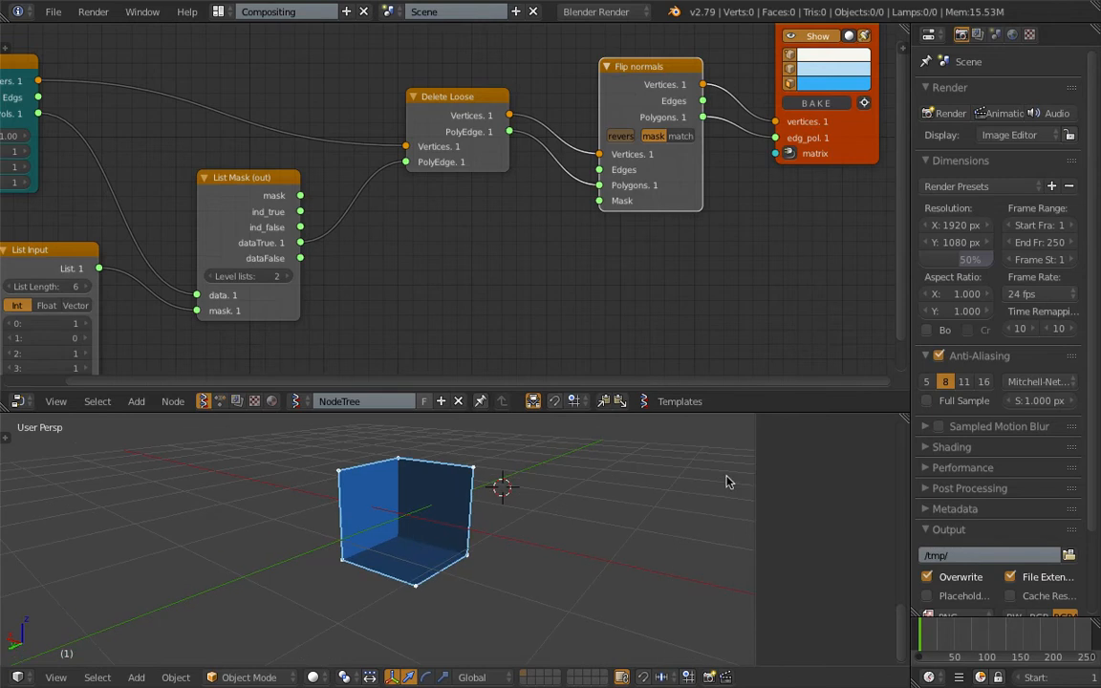
- Collapse the 3D view's properties region and save the file
left_click_drag(756, 469, 894, 470)
scroll(651, 531, "down", 3)
middle_click_drag(511, 527, 487, 544)
scroll(516, 525, "up", 2)
key("ctrl+s")
left_click(487, 542)
- Move the Box node farther from the List Mask node and save the file
middle_click_drag(217, 172, 400, 151)
middle_click_drag(333, 147, 400, 154)
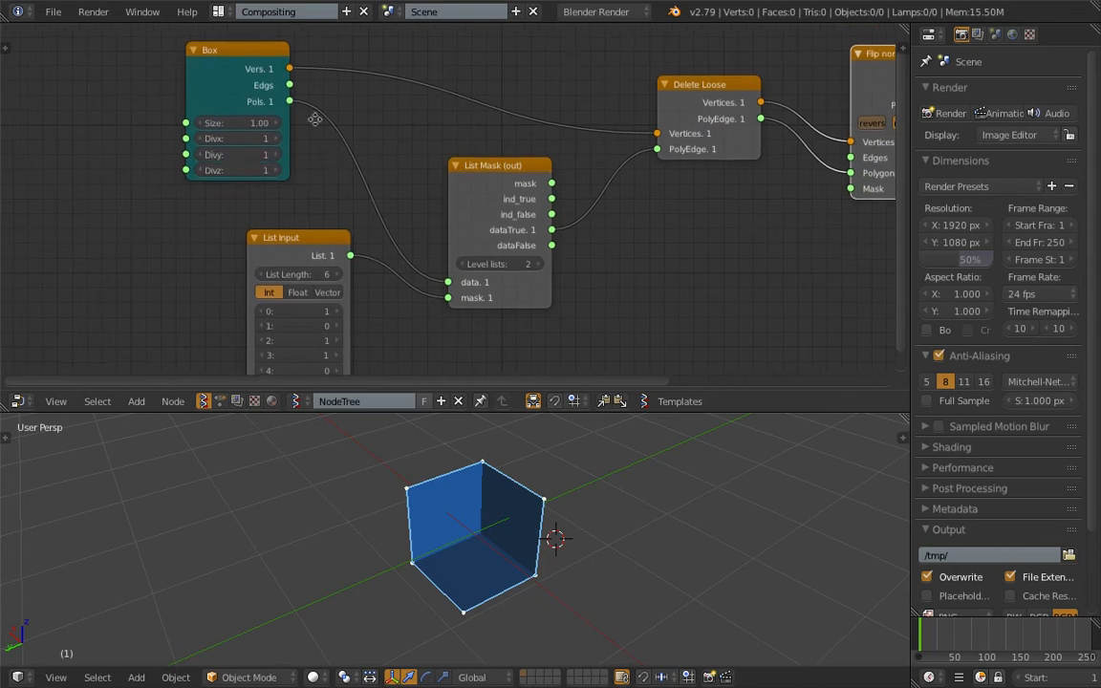
middle_click_drag(314, 118, 300, 101)
left_click_drag(240, 75, 182, 74)
key("ctrl+s")
left_click(182, 78)
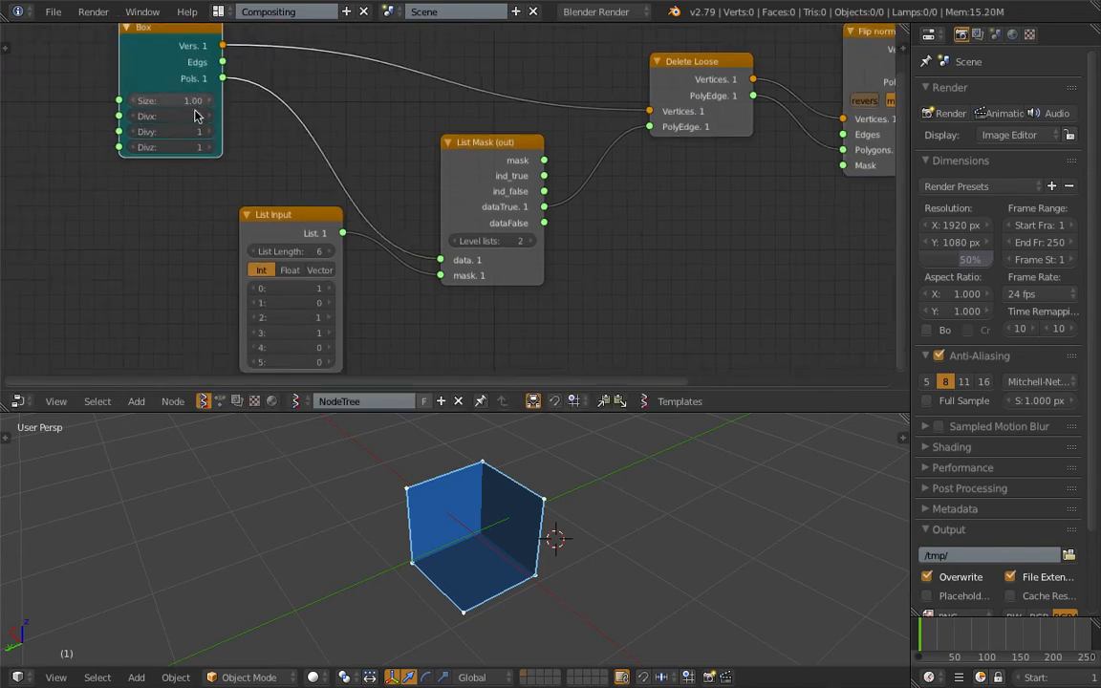
- Shift the List Input and List Mask nodes slightly to tidy the layout, and save the file
scroll(435, 197, "down", 2)
middle_click_drag(434, 198, 426, 198)
left_click_drag(326, 213, 308, 213)
left_click_drag(471, 155, 464, 152)
key("ctrl+s")
left_click(475, 169)
- Move the Viewer Draw node farther from Flip normals to make room for another node
middle_click_drag(555, 163, 413, 170)
scroll(413, 169, "down", 1)
middle_click_drag(492, 162, 402, 176)
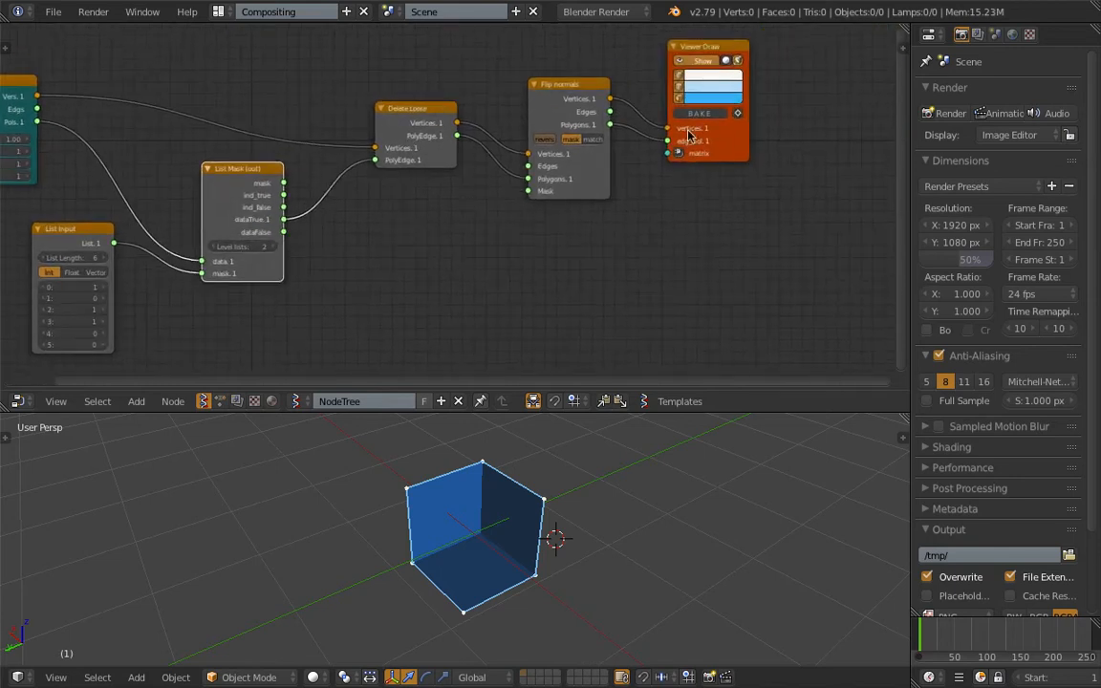
left_click_drag(688, 133, 757, 166)
scroll(737, 201, "up", 1)
mouse_move(737, 196)
middle_mouse_down()
mouse_move(522, 172)
mouse_move(521, 155)
middle_mouse_up()
left_click_drag(606, 160, 653, 165)
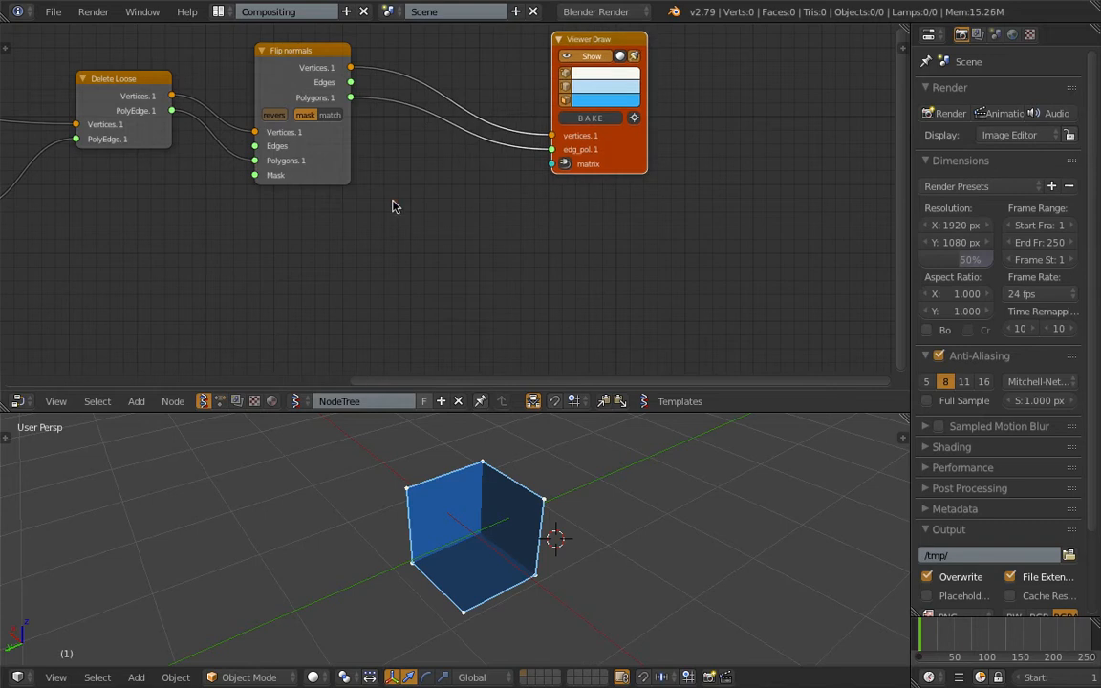
- Add a Matrix in node below Flip normals and duplicate it, placing the copy beneath the first
key("space")
type("matrix i")
key("Return")
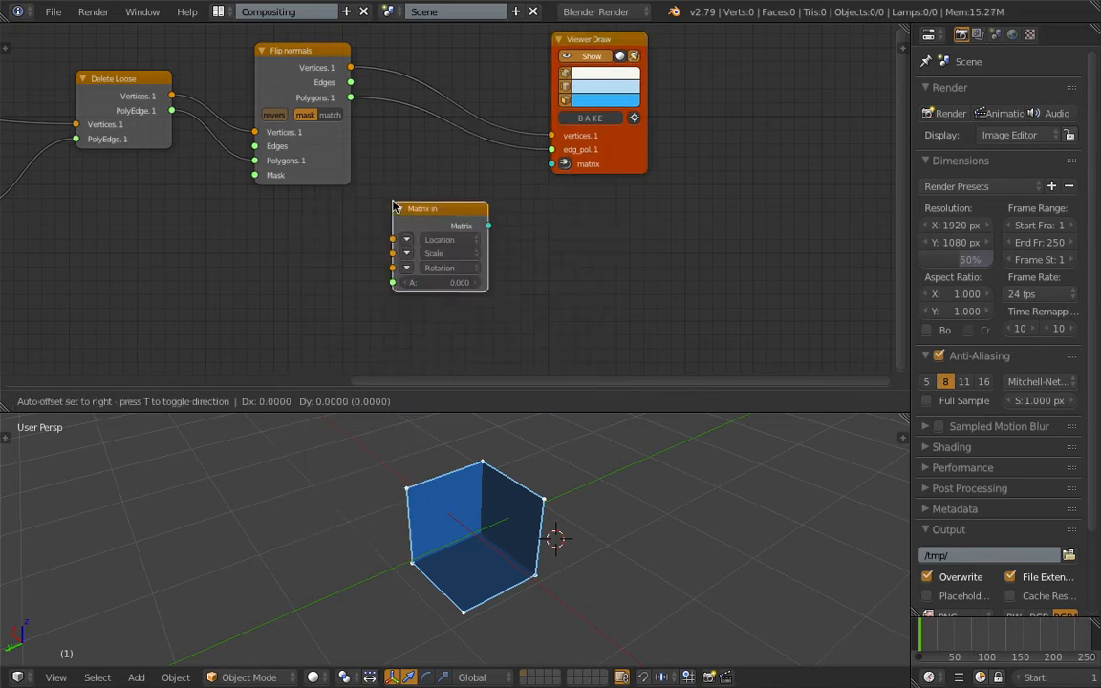
left_click(308, 200)
middle_click_drag(373, 158, 391, 64)
key("shift+d")
left_click(381, 189)
middle_click_drag(380, 190, 349, 237)
- Add a List Join node, connect both Matrix in nodes to it, and link its data output to Viewer Draw's matrix input
left_click_drag(579, 122, 672, 109)
key("space")
type("list j")
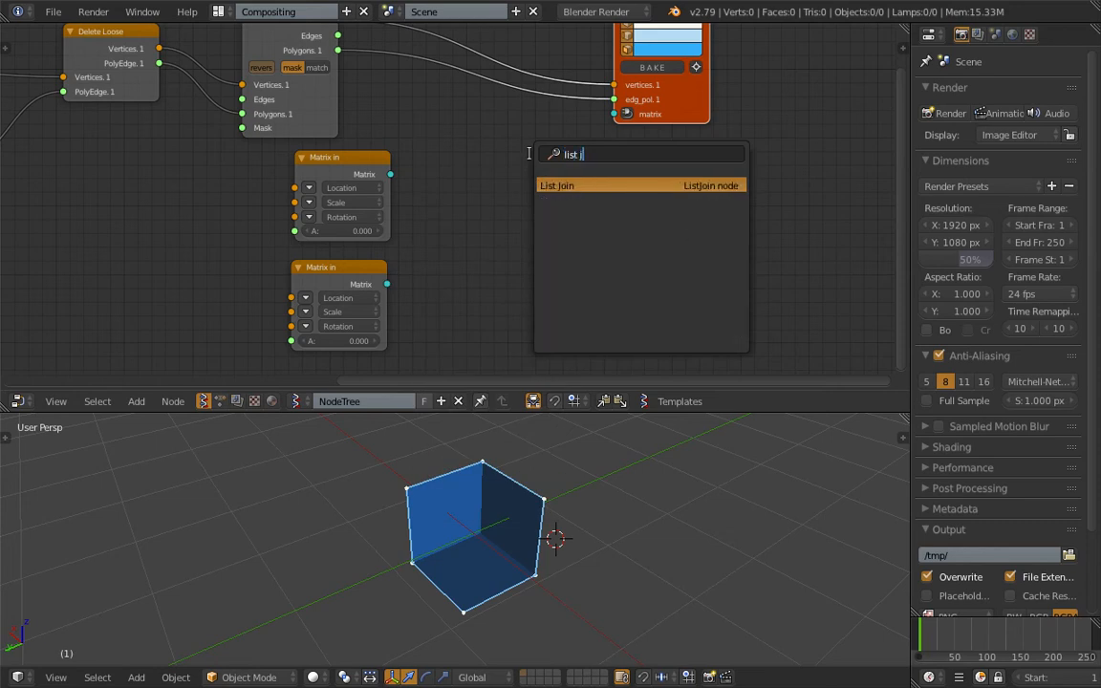
key("Return")
left_click(458, 164)
left_click_drag(391, 175, 459, 246)
left_click_drag(387, 284, 459, 260)
left_click_drag(555, 178, 614, 113)
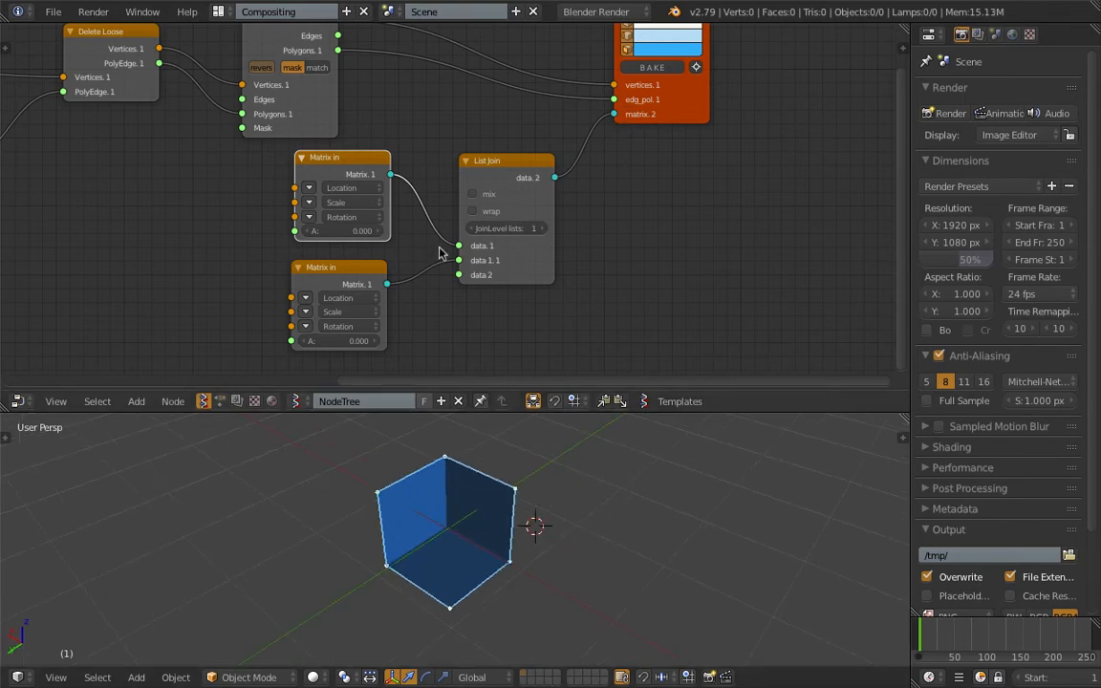
- Expand the second Matrix in node's location and set X to about 1.05
left_click(305, 298)
left_click_drag(347, 299, 373, 298)
scroll(514, 178, "down", 1)
middle_click_drag(493, 216, 484, 146)
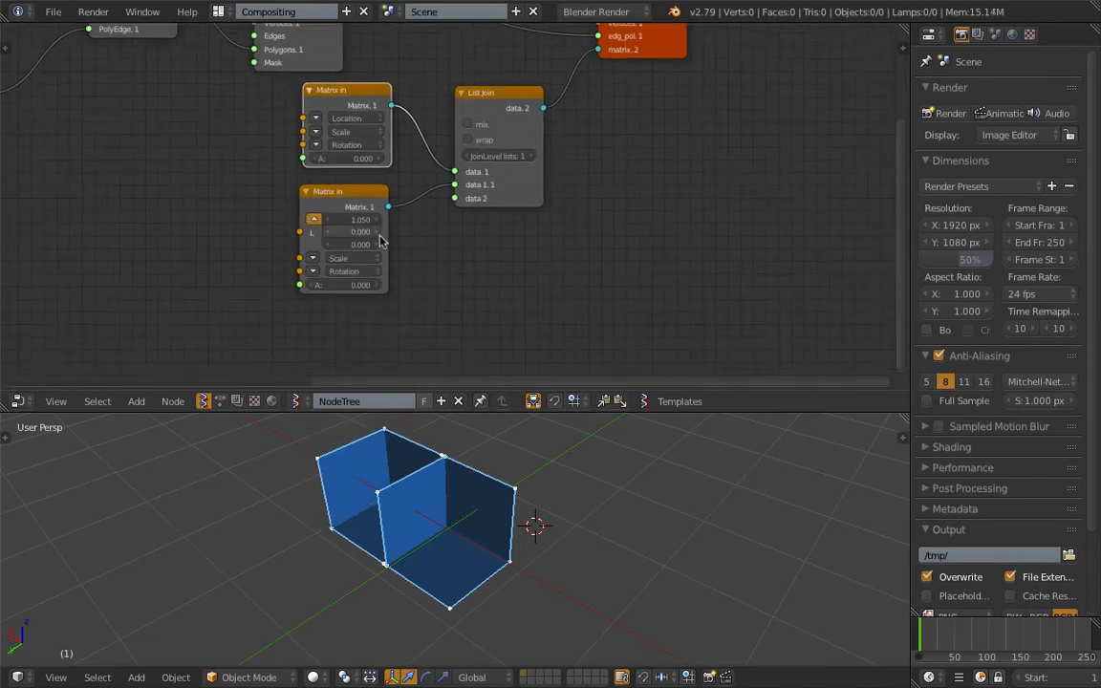
middle_click_drag(474, 499, 476, 478)
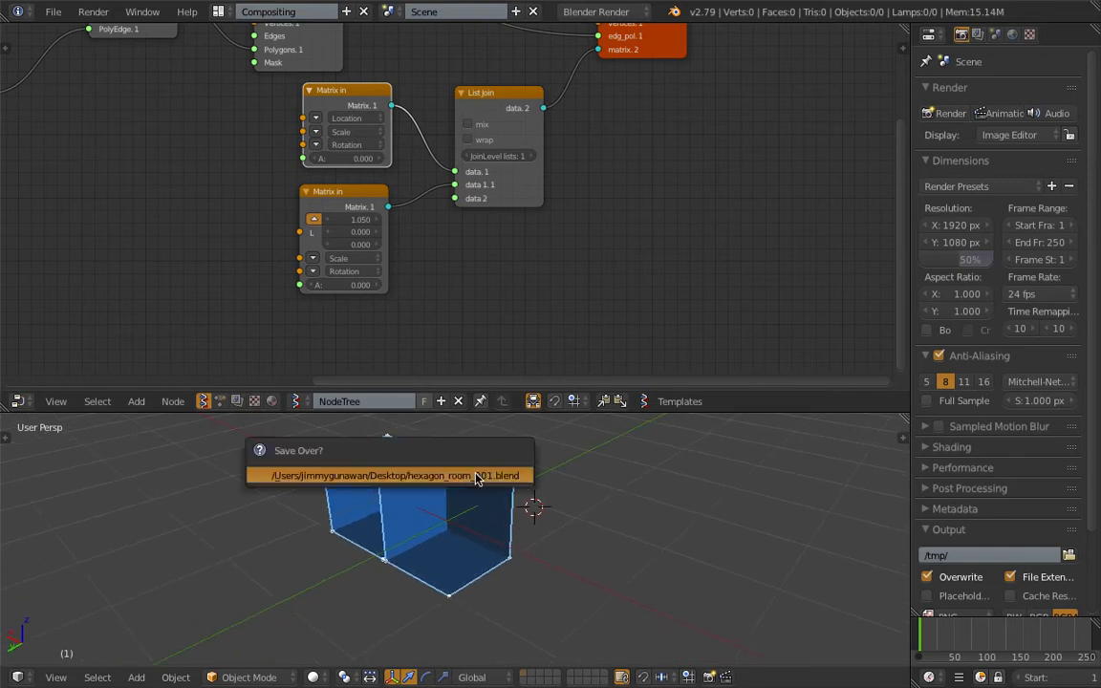
- Set the second Matrix in node's location to X 1, Y 1, and save the file
left_click_drag(361, 236, 418, 236)
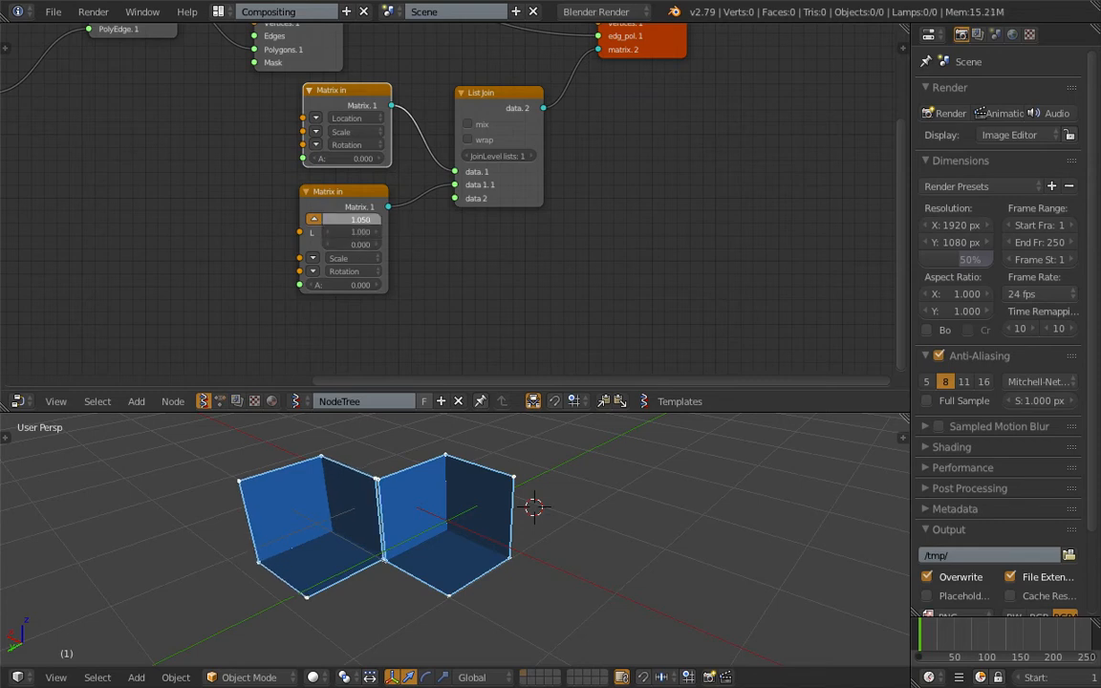
middle_click_drag(528, 591, 555, 543)
left_click(531, 532)
key("ctrl+s")
left_click(563, 550)
- Duplicate the second Matrix in node and connect the copy to List Join's third input
middle_click_drag(444, 504, 425, 525)
scroll(461, 238, "down", 1)
left_click_drag(366, 203, 244, 180)
key("shift+d")
left_click(387, 221)
left_click_drag(387, 221, 455, 198)
scroll(455, 197, "up", 1)
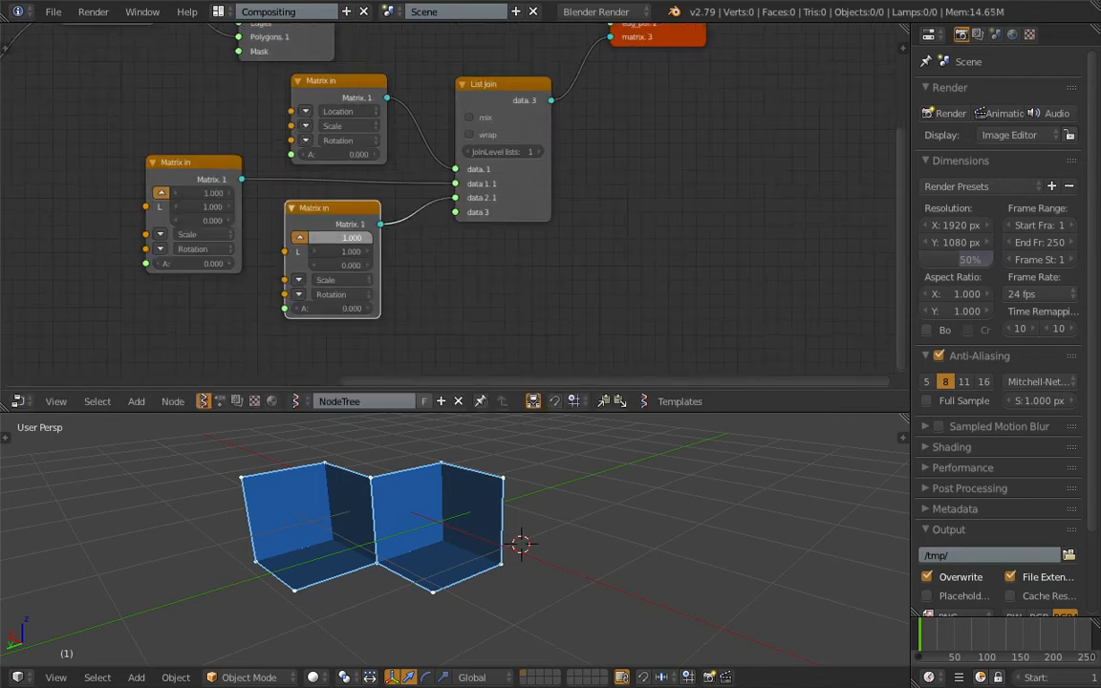
- Set the third Matrix in node's location to X -1, Y -1
left_click_drag(375, 238, 350, 250)
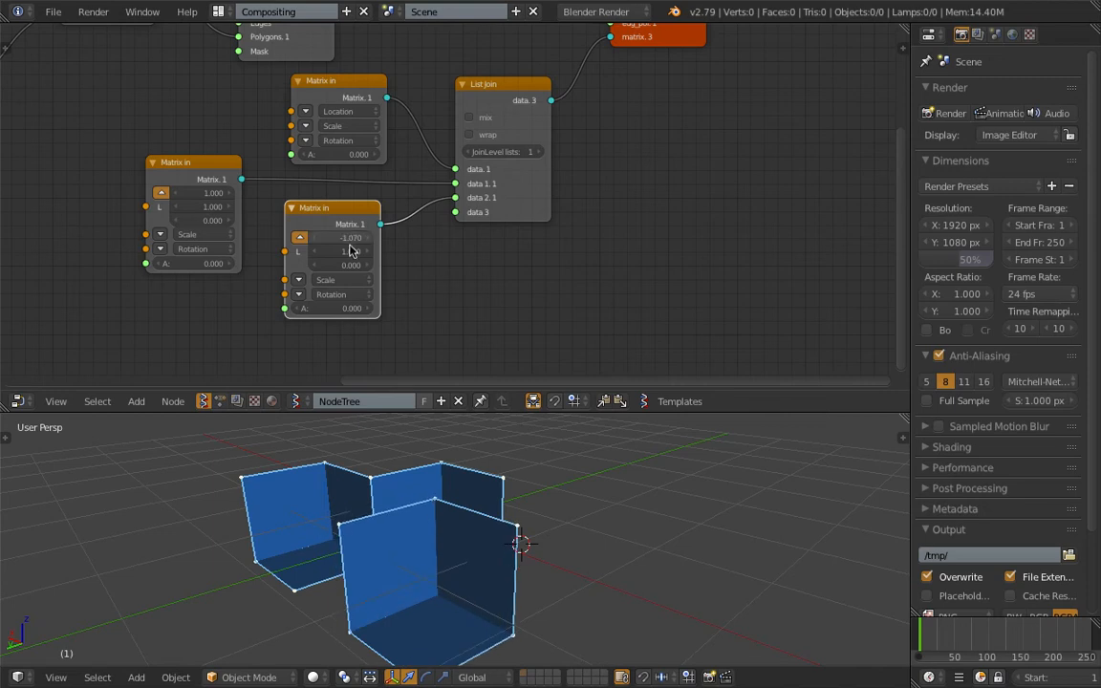
type("-1")
key("Tab")
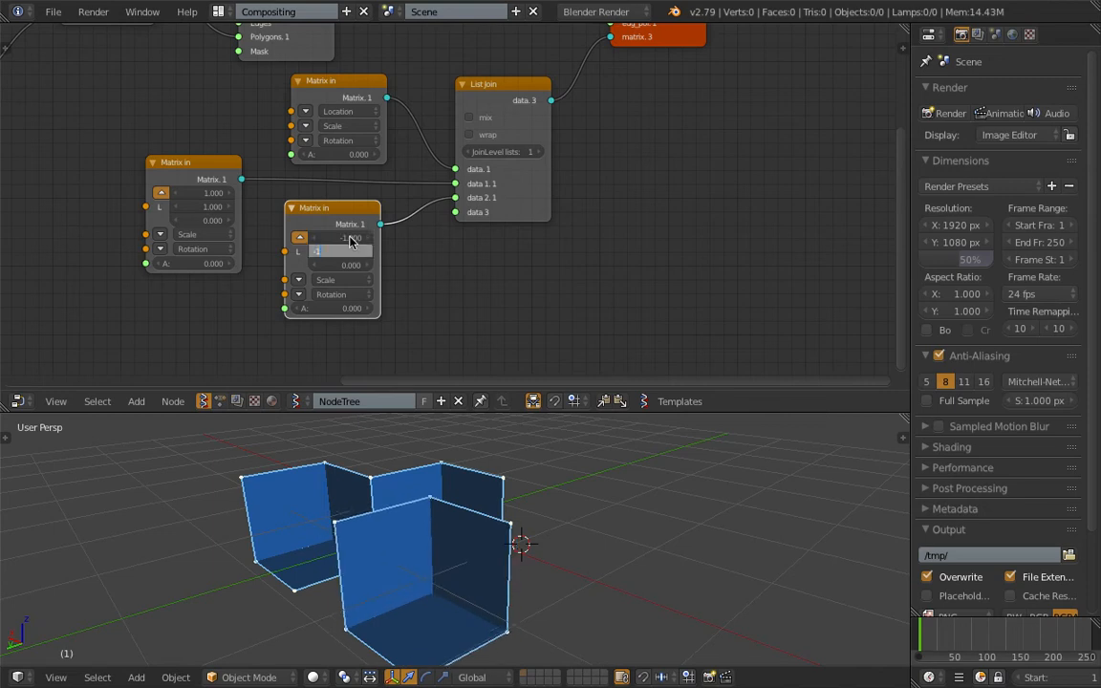
key("Return")
left_click(555, 461)
middle_click_drag(549, 480, 552, 472)
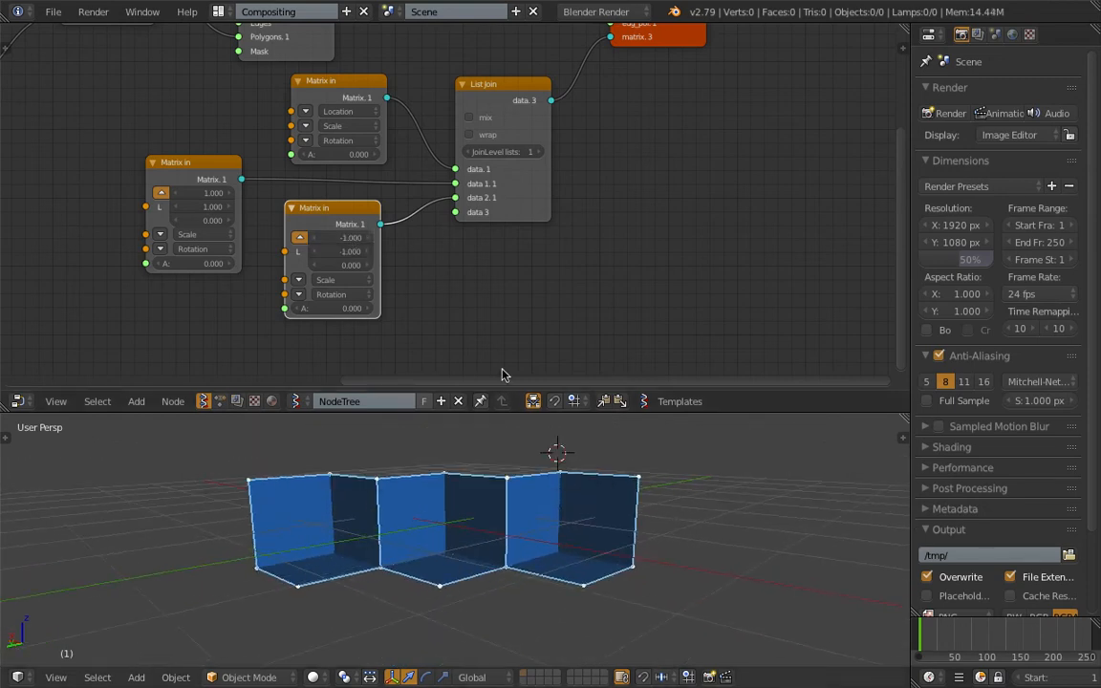
- Shift the third Matrix in node slightly away from List Join and save the file
scroll(500, 371, "down", 2)
left_click_drag(334, 209, 316, 210)
key("ctrl+s")
left_click(319, 209)
middle_click_drag(336, 138, 340, 146)
left_click(330, 132)
scroll(362, 114, "up", 1)
left_click(299, 115)
key("ctrl+s")
left_click(296, 227)
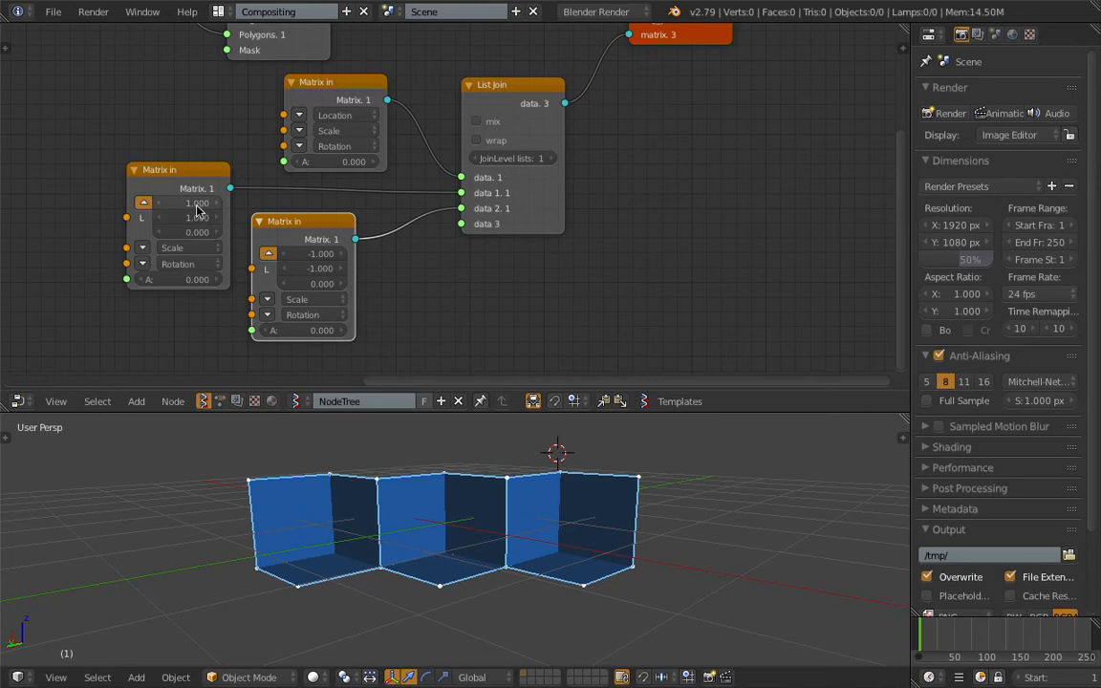
- Move the List Join and Viewer Draw nodes farther from the Matrix in nodes, and save the file
scroll(458, 452, "down", 1)
middle_click_drag(502, 460, 509, 494)
middle_click_drag(509, 494, 573, 511, "shift")
key("ctrl+s")
left_click(573, 511)
left_click_drag(554, 212, 590, 216)
middle_click_drag(525, 221, 403, 249)
left_click_drag(581, 68, 662, 70)
scroll(661, 77, "down", 1)
key("ctrl+s")
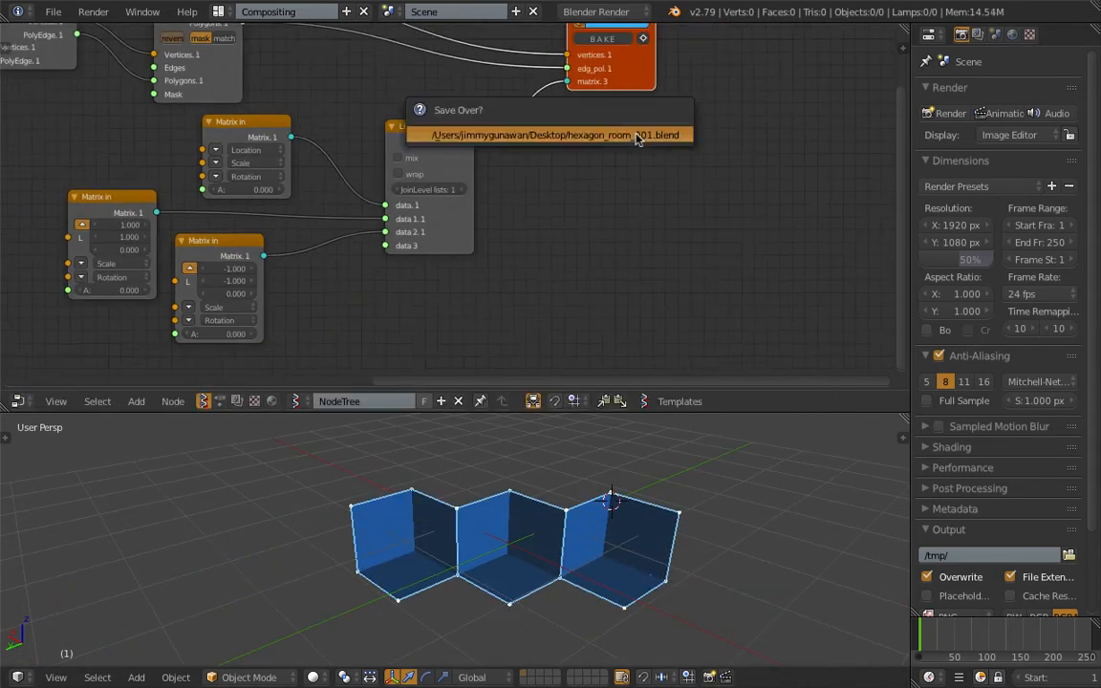
left_click(636, 137)
- Duplicate the third Matrix in node beside it and connect the copy to List Join's fourth input
middle_click_drag(473, 150, 581, 77)
left_click_drag(581, 75, 623, 54)
left_click(316, 215)
key("shift+d")
left_click(418, 187)
left_click_drag(341, 174, 430, 191)
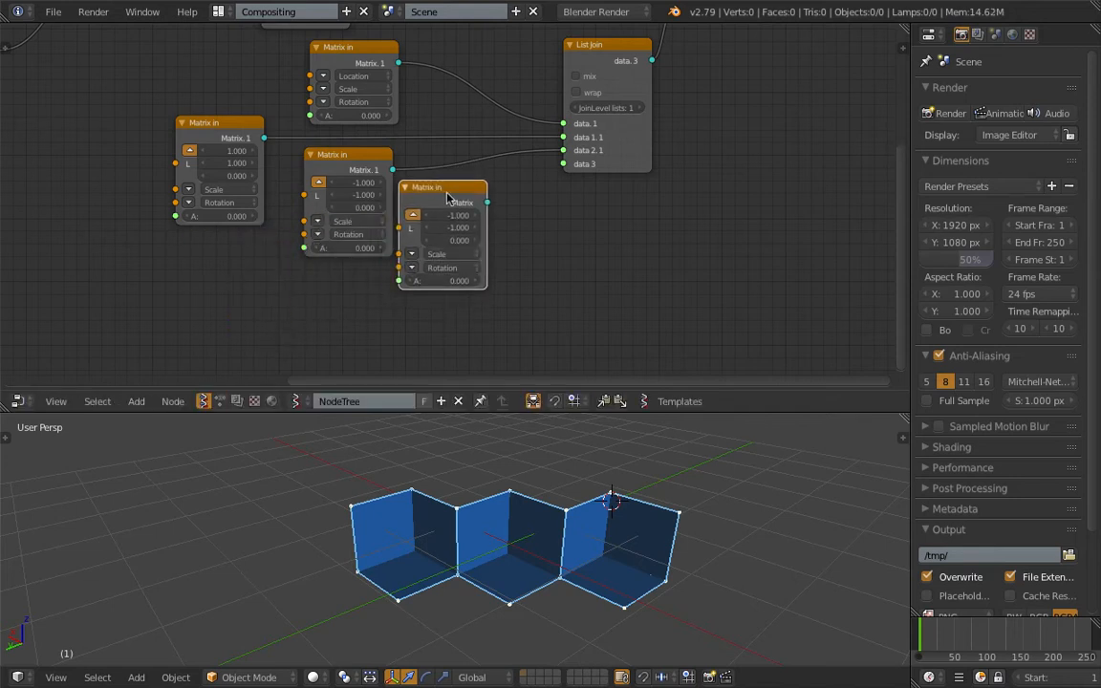
scroll(447, 202, "up", 1)
left_click_drag(497, 204, 593, 155)
- Set the fourth Matrix in node's location to Y -1, Z 1 with X about 0.08, and save the file
mouse_move(455, 220)
left_mouse_down()
mouse_move(478, 220)
mouse_move(469, 251)
mouse_move(475, 220)
left_mouse_up()
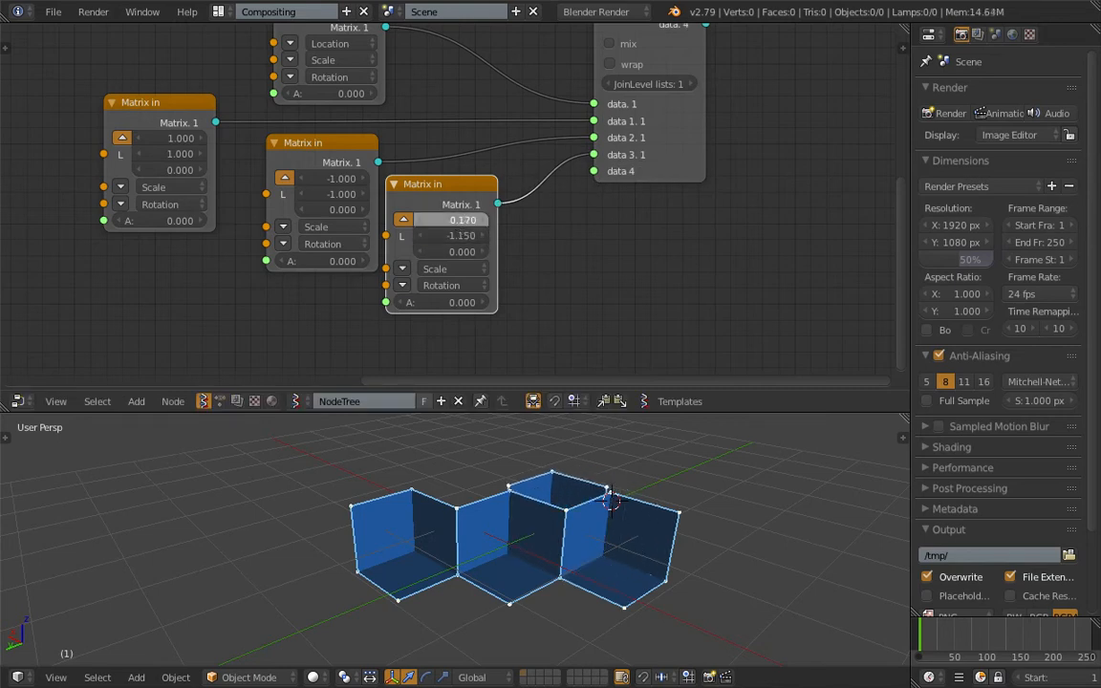
middle_click_drag(612, 497, 499, 504)
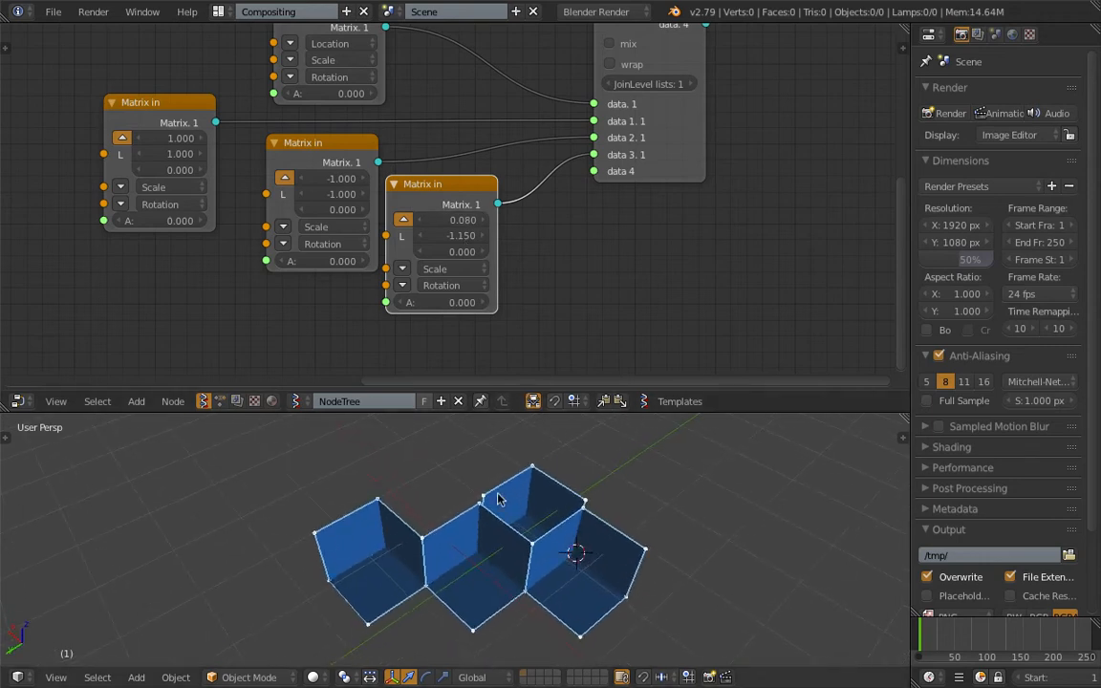
left_click_drag(457, 253, 539, 254)
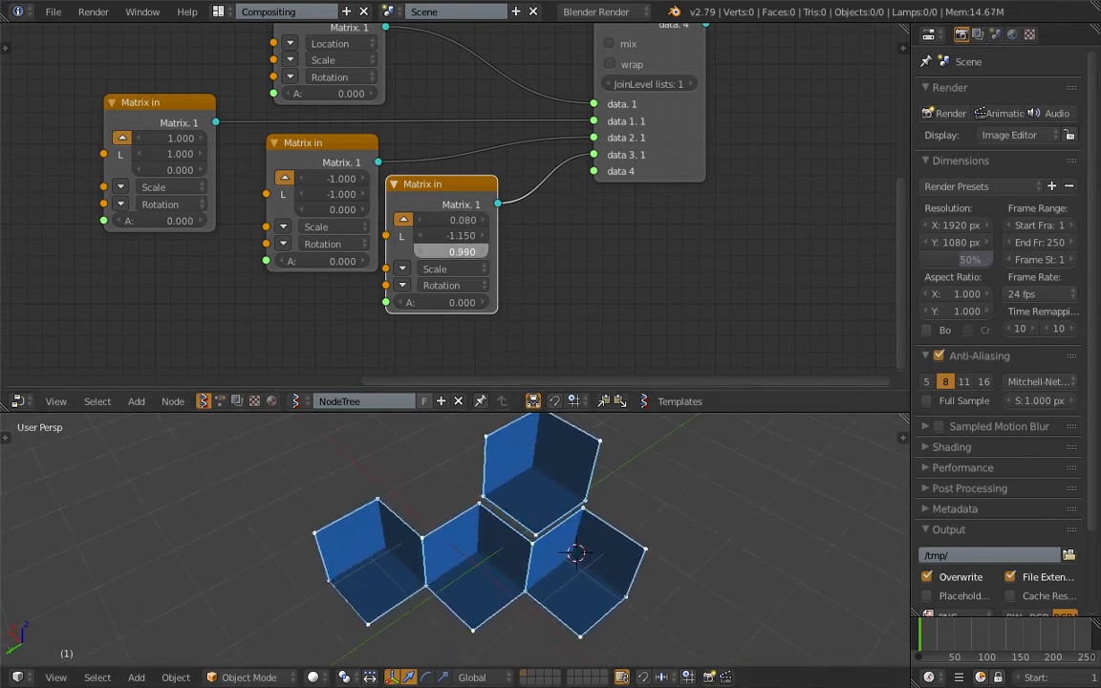
key("Return")
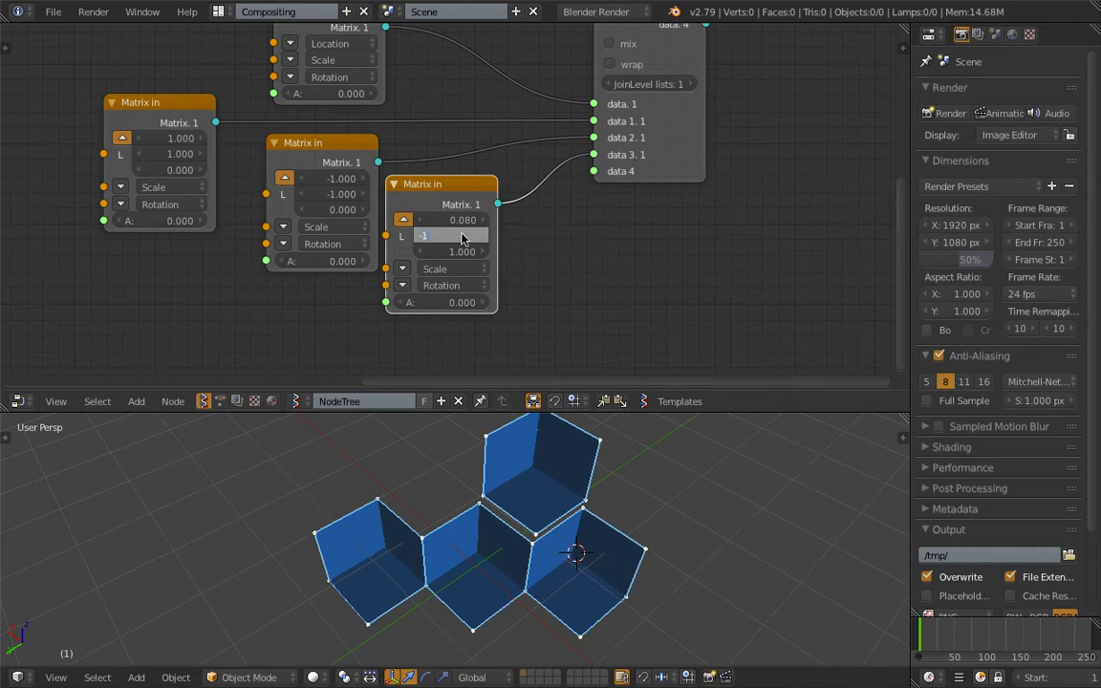
key("Return")
middle_click_drag(574, 492, 522, 601)
key("ctrl+s")
left_click(524, 455)
- Set the fourth Matrix in node's location to X 0, Z 1, and save the file
left_click_drag(461, 251, 452, 252)
type("1")
key("Return")
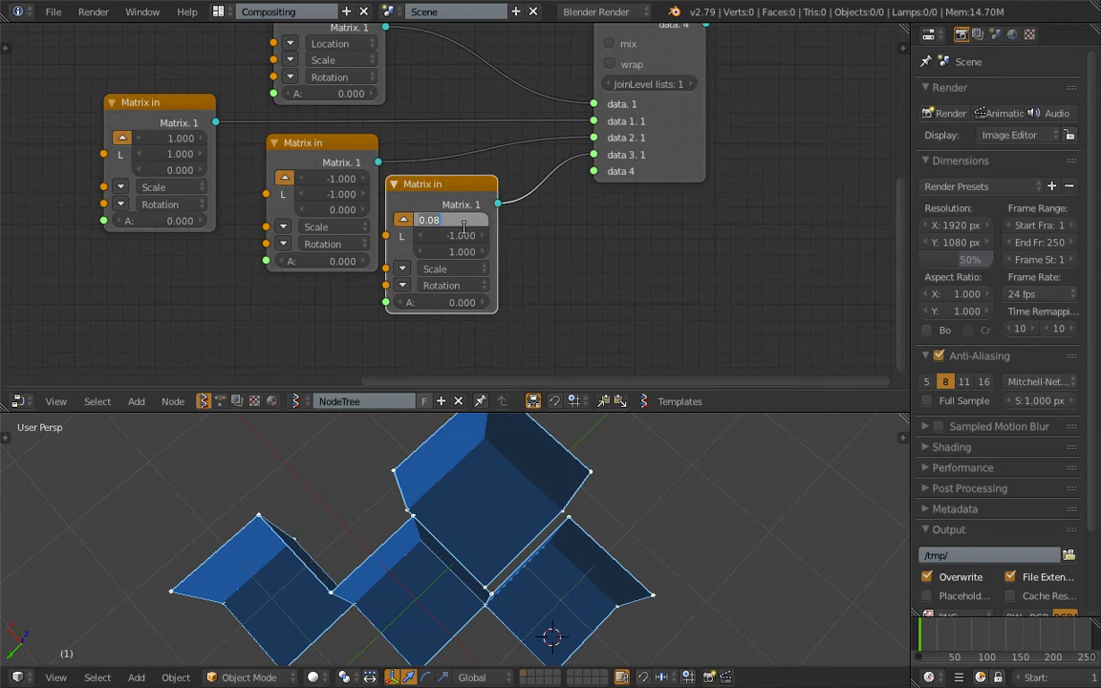
type("0")
key("Return")
middle_click_drag(479, 567, 472, 474)
key("ctrl+s")
left_click(472, 474)
- Duplicate the fourth Matrix in node, connect the copy to List Join's fifth input, and save the file
scroll(470, 478, "down", 4)
middle_click_drag(437, 337, 368, 340)
key("ctrl+s")
left_click(400, 208)
key("shift+d")
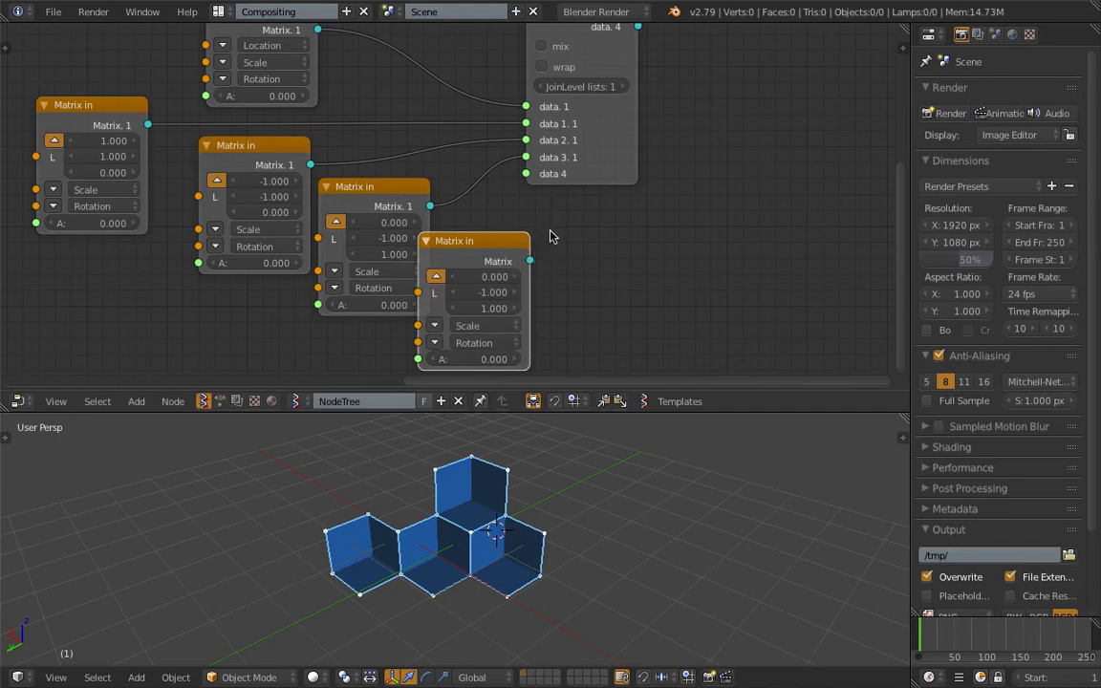
left_click(535, 250)
mouse_move(534, 257)
left_mouse_down()
mouse_move(570, 265)
mouse_move(525, 173)
left_mouse_up()
key("ctrl+s")
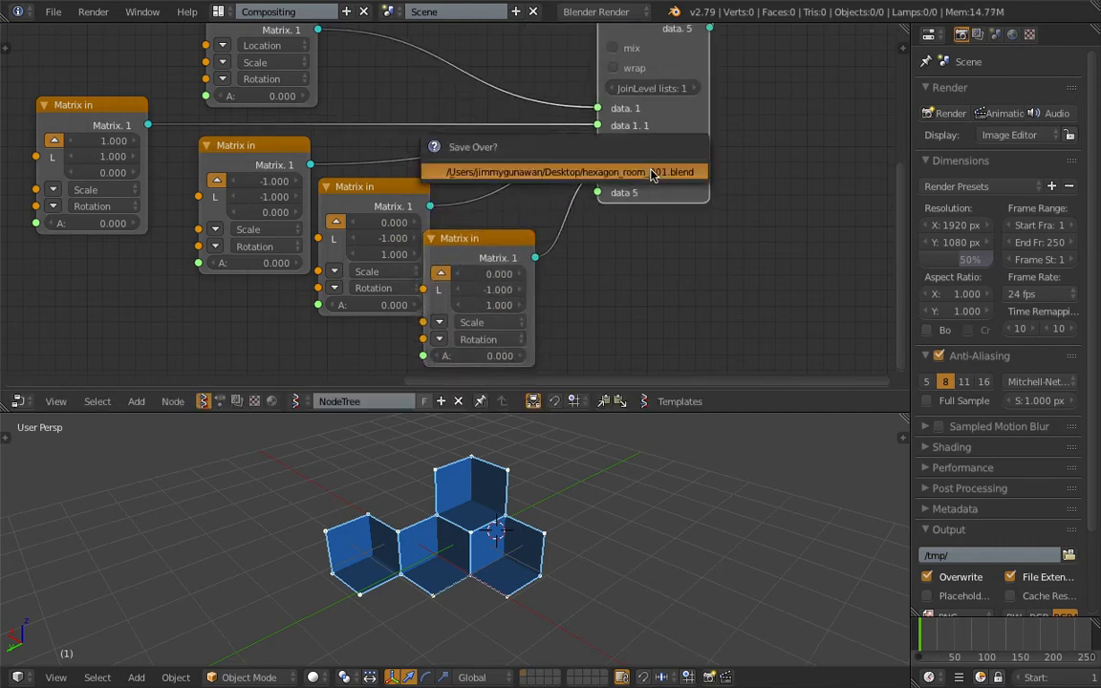
left_click(651, 173)
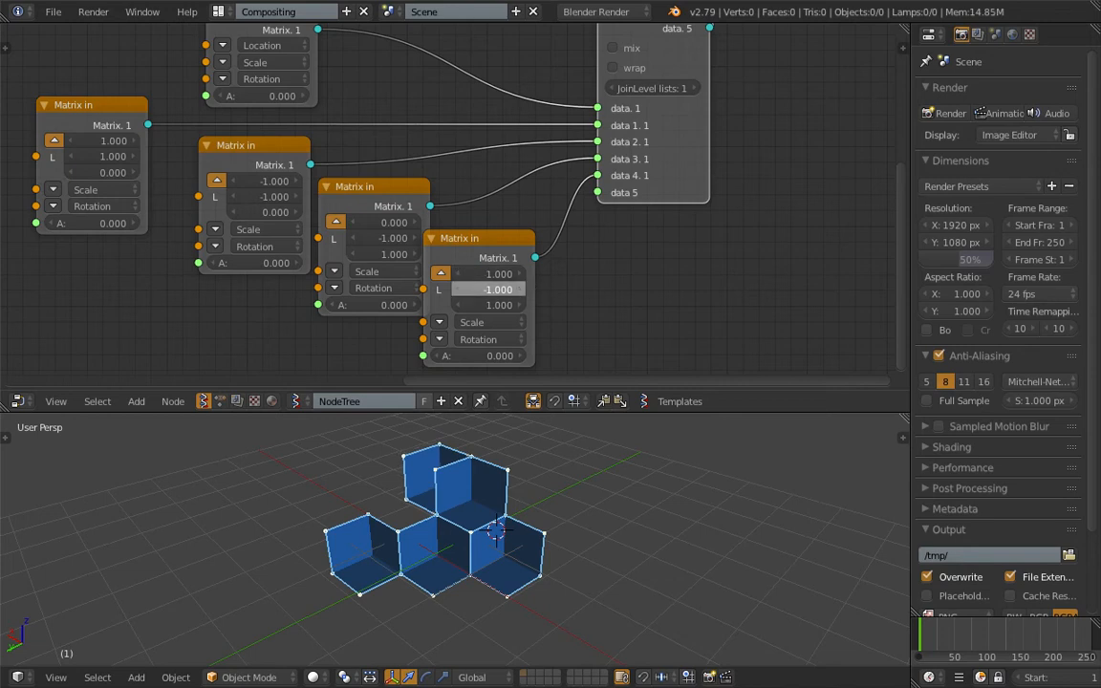
- Try a Z location of 0 on the fifth Matrix in node, and settle on X 1, Z 1
left_click_drag(501, 305, 494, 306)
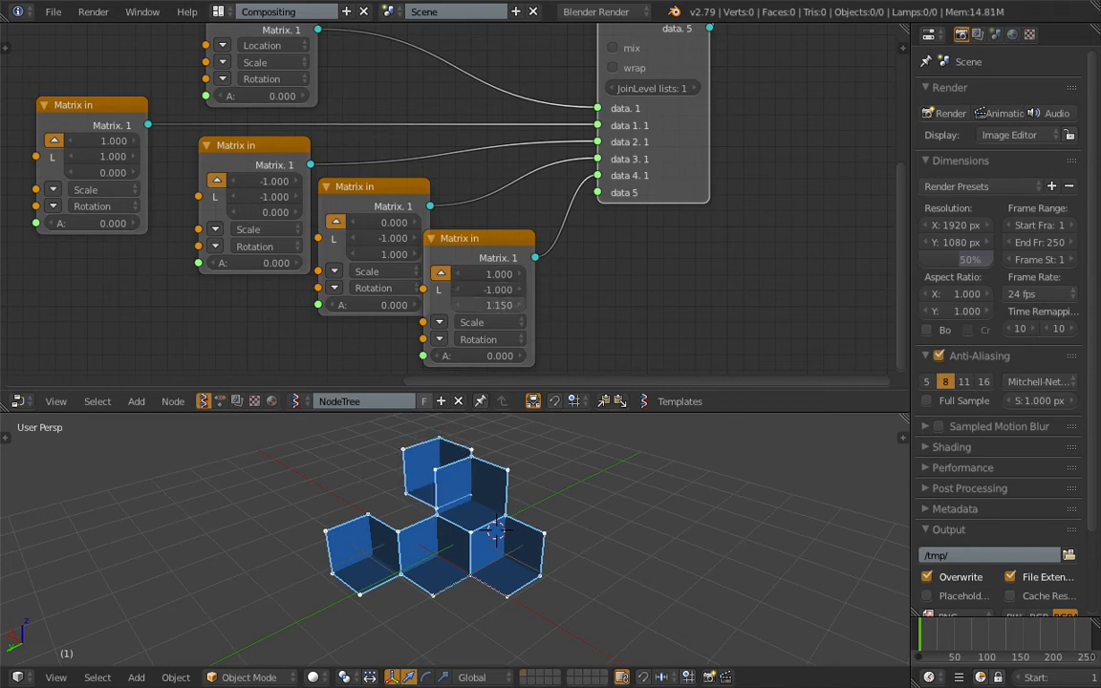
type("0")
key("Return")
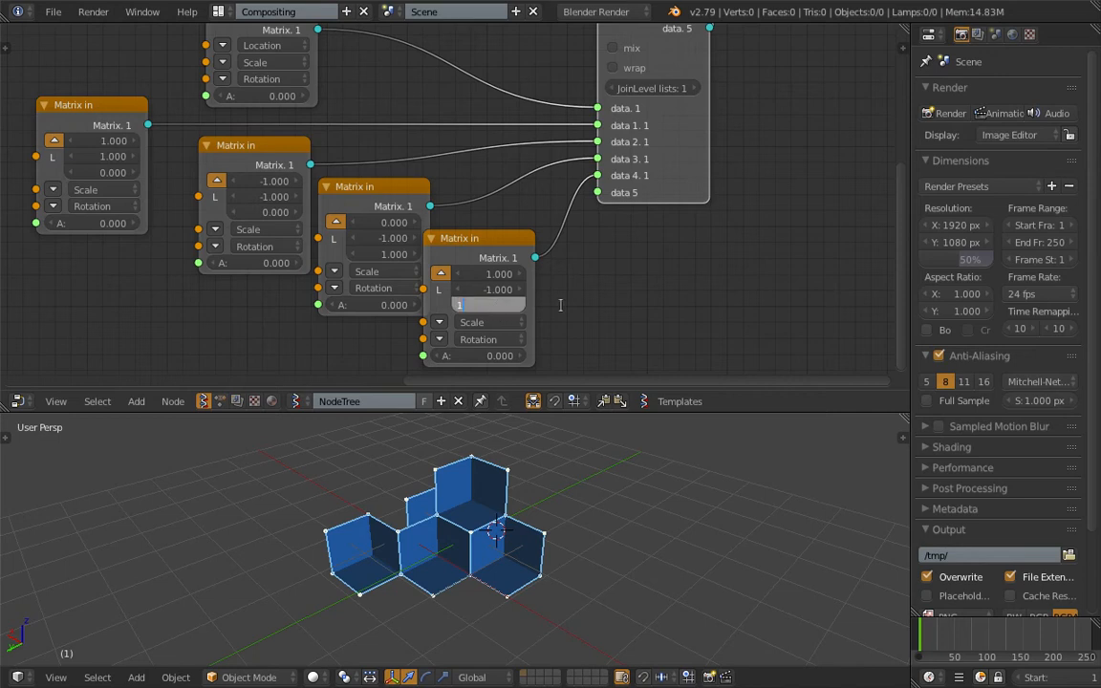
type("1")
key("Return")
mouse_move(499, 275)
left_mouse_down()
mouse_move(524, 275)
mouse_move(499, 278)
left_mouse_up()
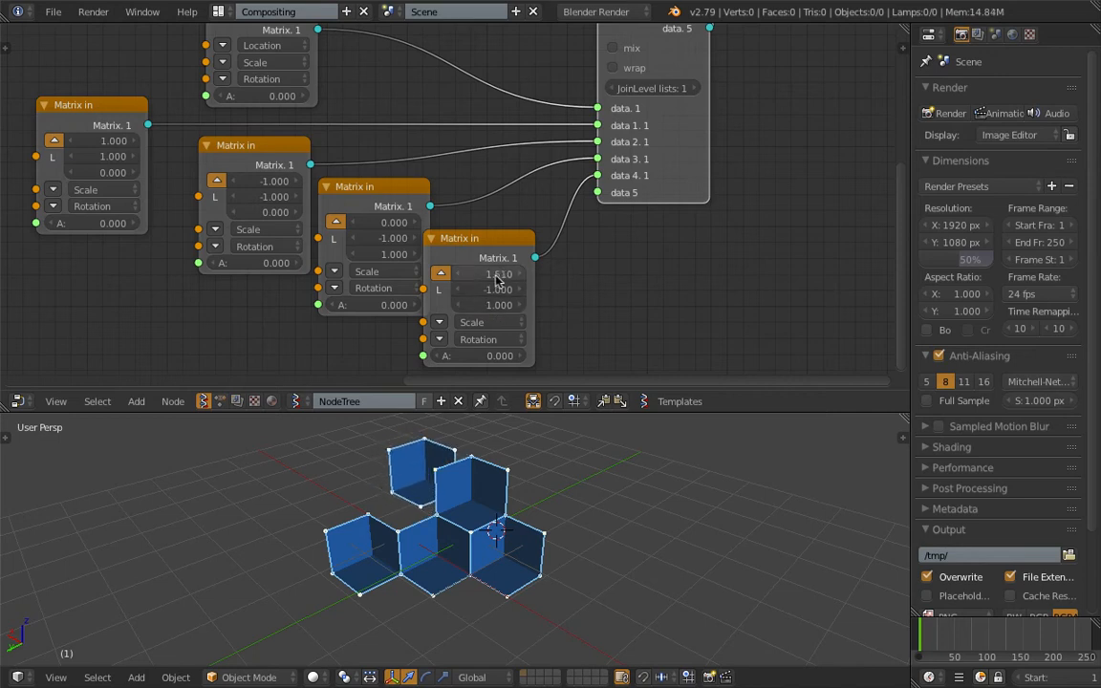
left_click(499, 278)
type("1")
key("Return")
- Try a Y location of -2 on the fifth Matrix in node, settle on 0, and save the file
type("-2")
key("Return")
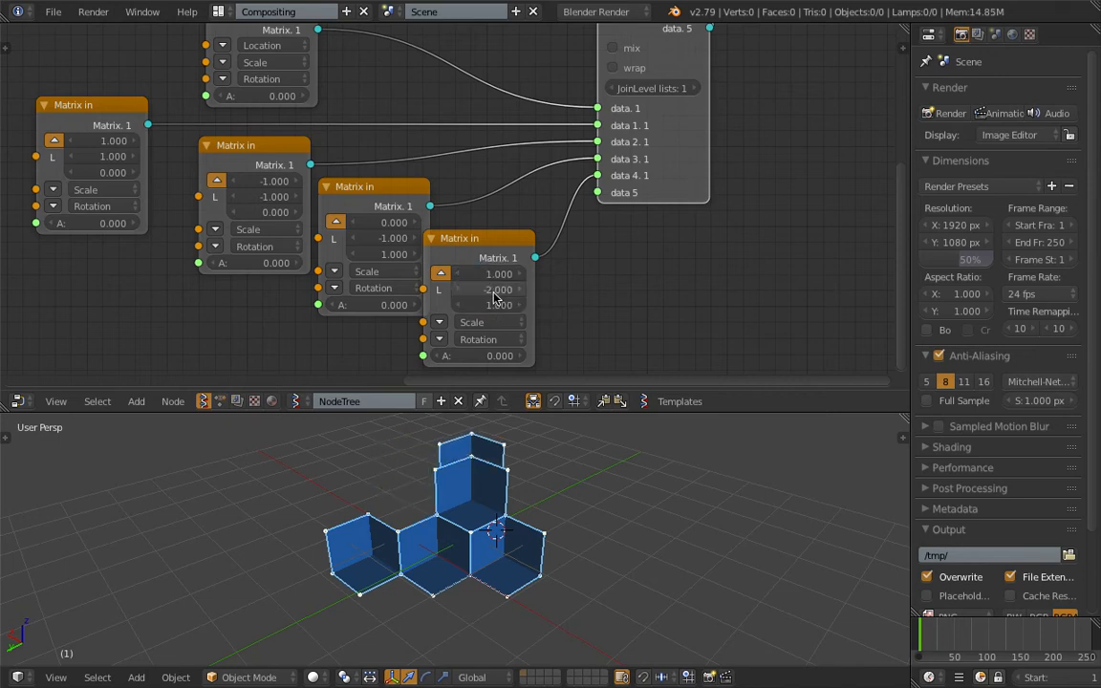
key("Return")
left_click_drag(502, 284, 435, 285)
key("Return")
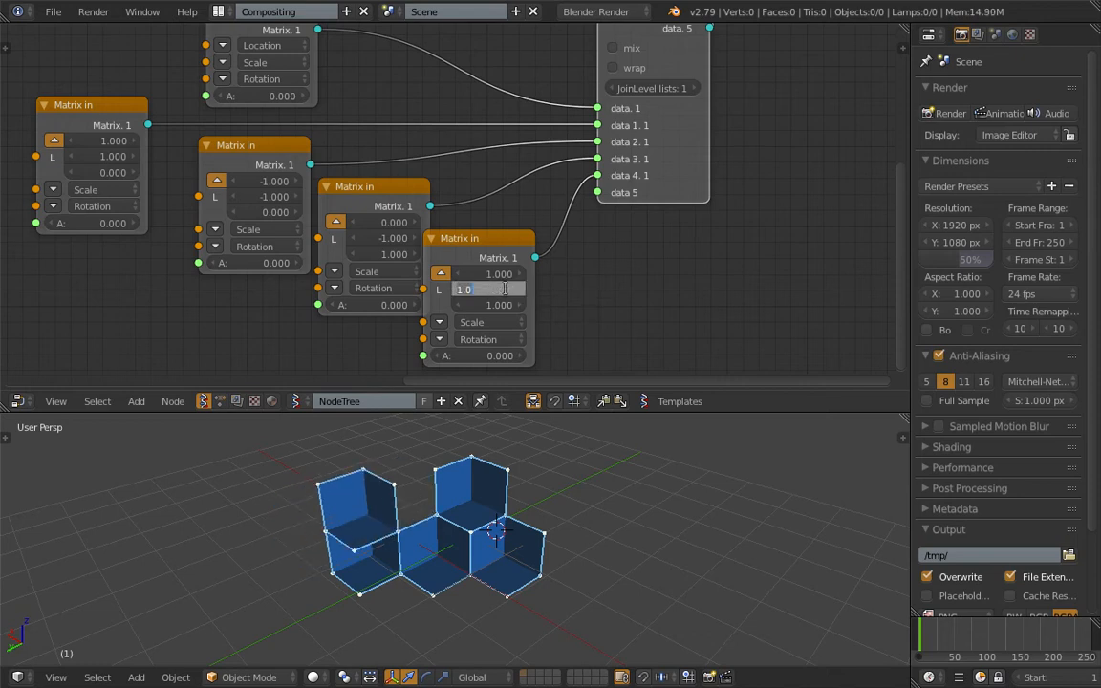
type("0")
key("Return")
key("ctrl+s")
left_click(509, 291)
- Duplicate the fifth Matrix in node and place the copy below the fourth one
scroll(532, 297, "down", 2)
left_click_drag(490, 245, 491, 259)
scroll(362, 204, "up", 2)
middle_click_drag(362, 205, 414, 268)
middle_click_drag(325, 218, 285, 175)
scroll(522, 250, "down", 3)
middle_click_drag(522, 249, 521, 182)
key("shift+d")
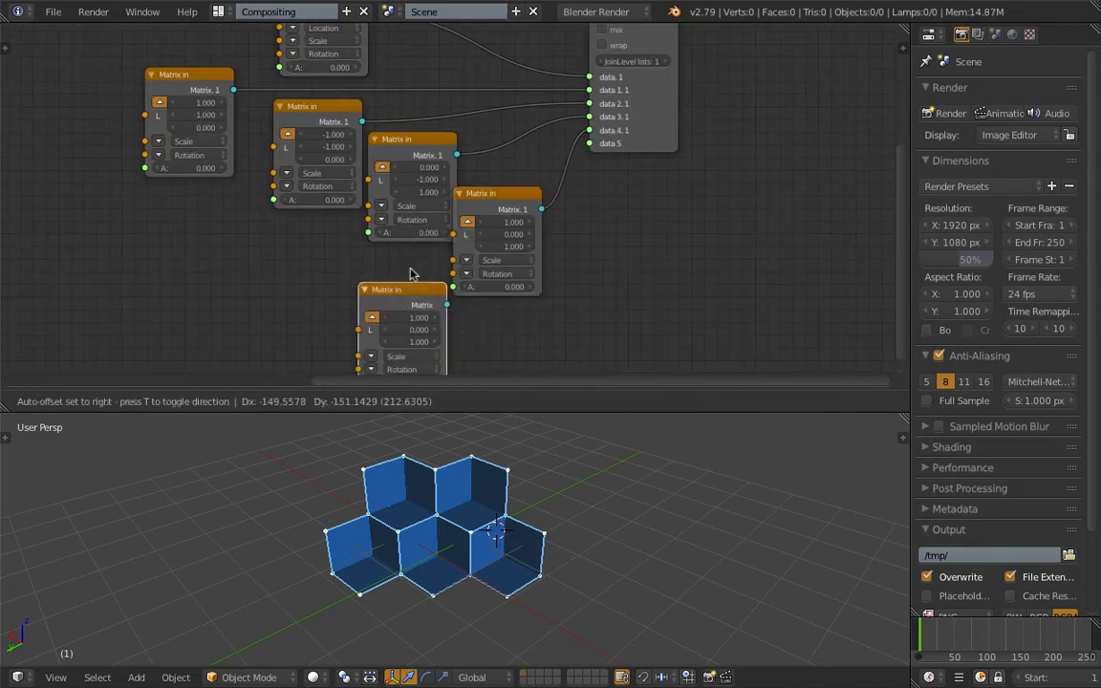
left_click(414, 239)
- Adjust the fifth Matrix in node's width and connect the new copy to List Join's sixth input
left_click_drag(456, 206, 543, 175)
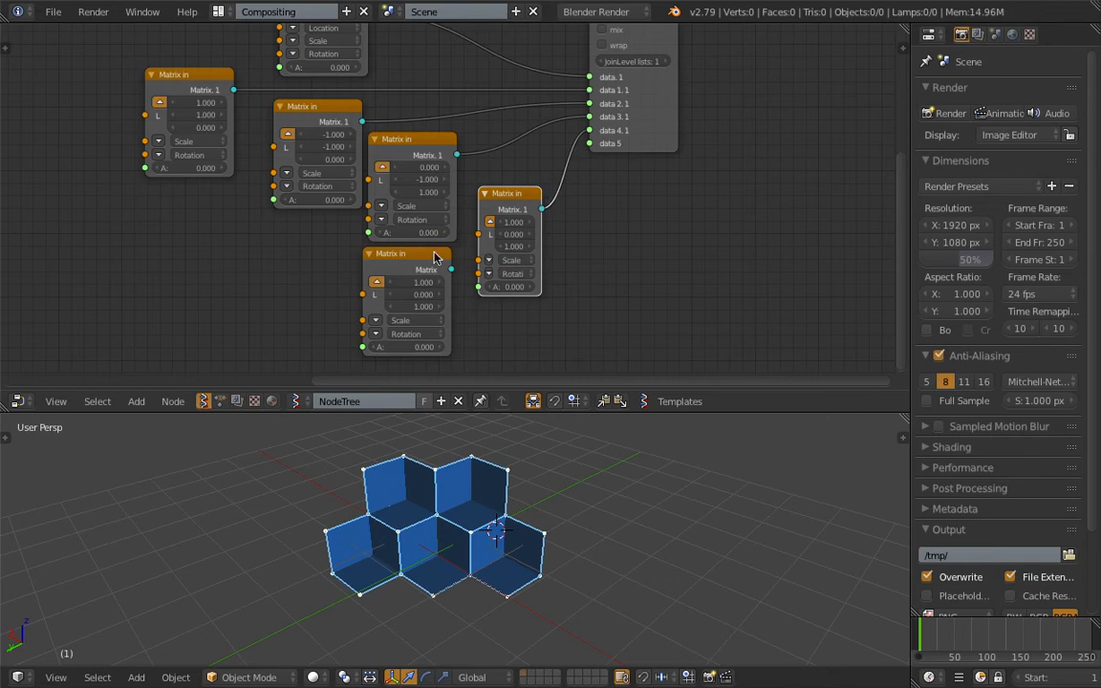
left_click_drag(435, 257, 418, 262)
left_click_drag(478, 222, 460, 235)
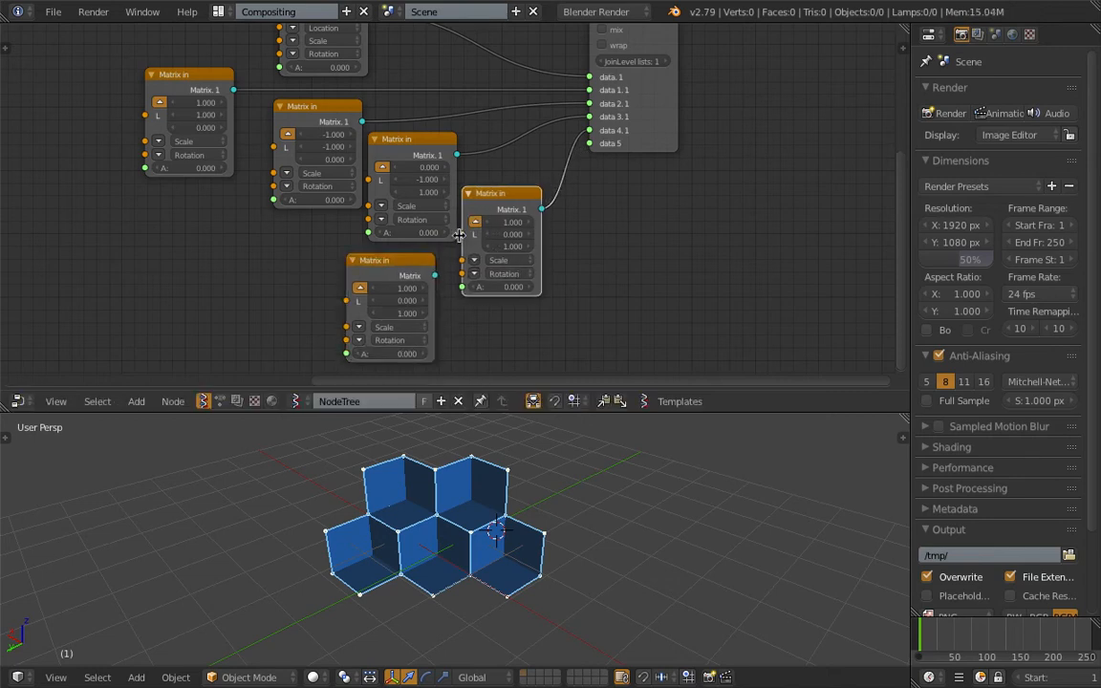
left_click_drag(437, 276, 590, 144)
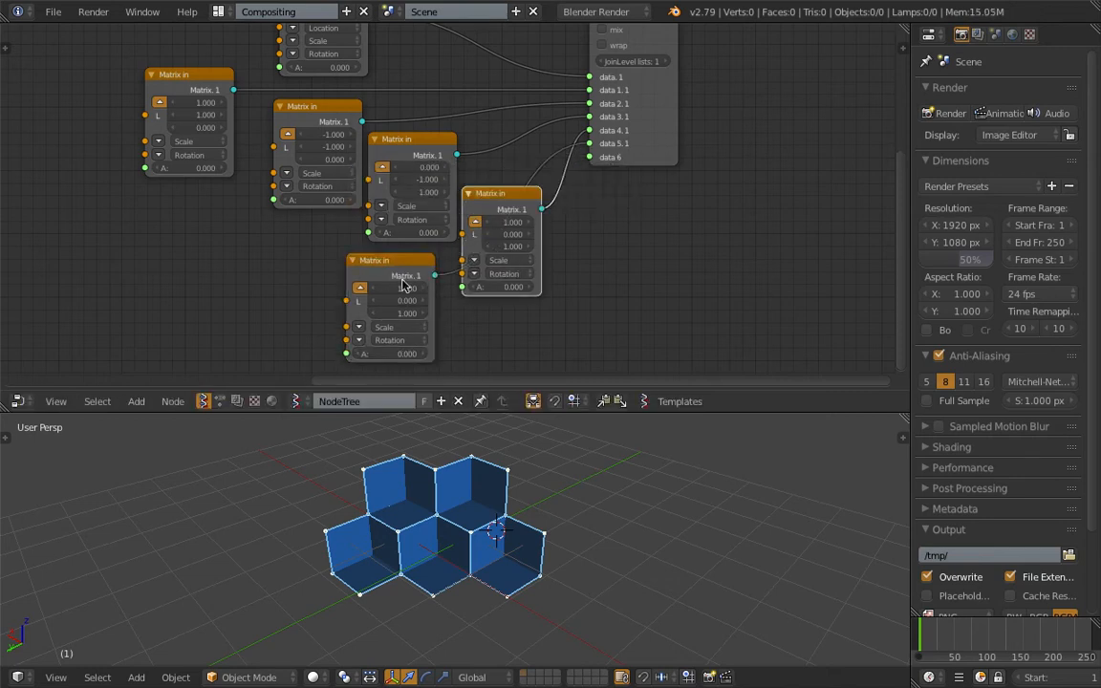
- Set the sixth Matrix in node's location to X 1, Y about -1, Z 2, and save the file
left_click_drag(397, 300, 379, 300)
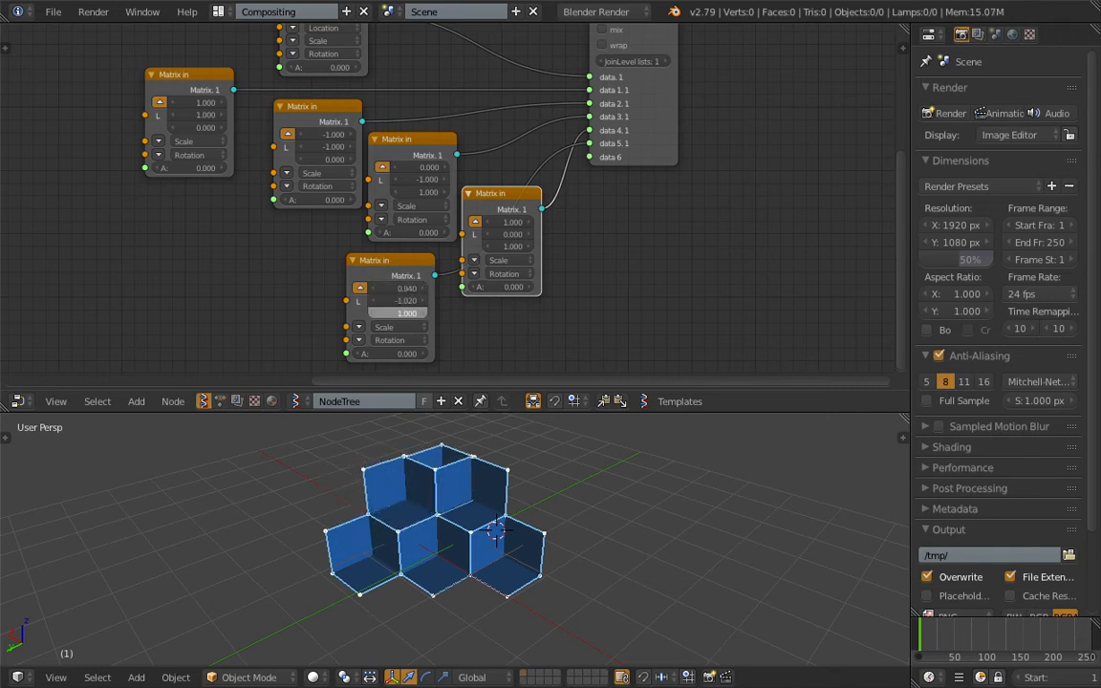
mouse_move(397, 313)
left_mouse_down()
mouse_move(408, 314)
mouse_move(395, 316)
left_mouse_up()
scroll(445, 479, "up", 3)
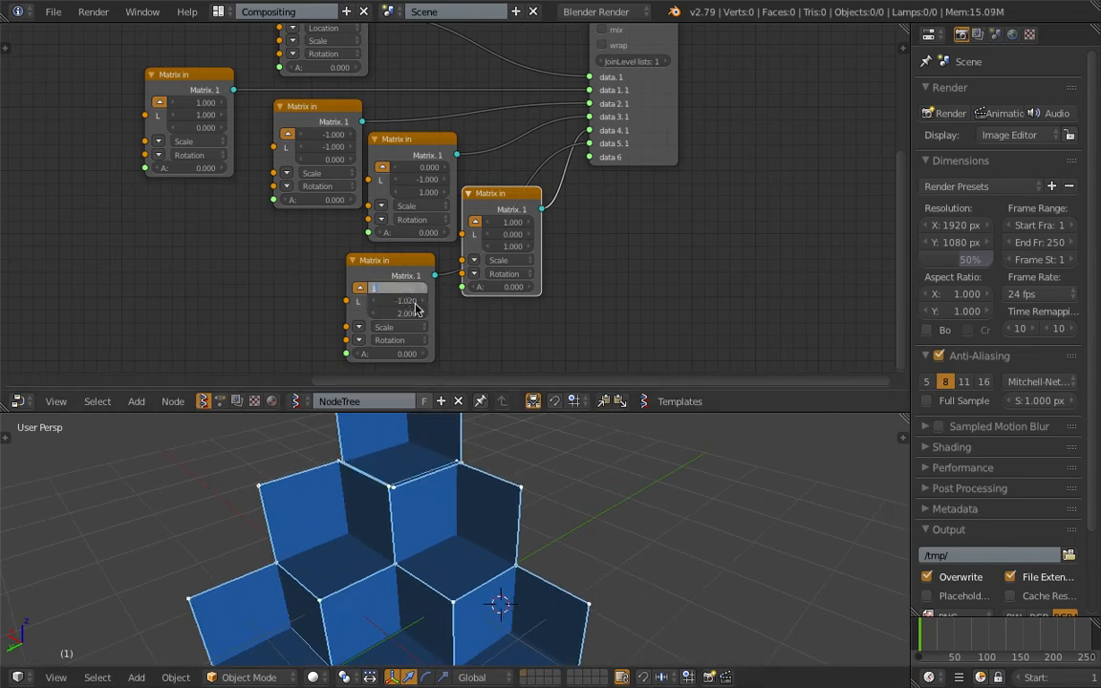
key("Tab")
scroll(724, 592, "down", 4)
middle_click_drag(723, 592, 389, 511)
key("ctrl+s")
left_click(644, 524)
- Widen the Viewer Draw node so its controls are easier to reach
scroll(674, 65, "down", 2)
mouse_move(676, 66)
middle_mouse_down()
mouse_move(438, 224)
mouse_move(426, 273)
middle_mouse_up()
mouse_move(445, 184)
left_mouse_down()
mouse_move(545, 181)
mouse_move(542, 167)
mouse_move(575, 167)
left_mouse_up()
scroll(655, 156, "up", 1)
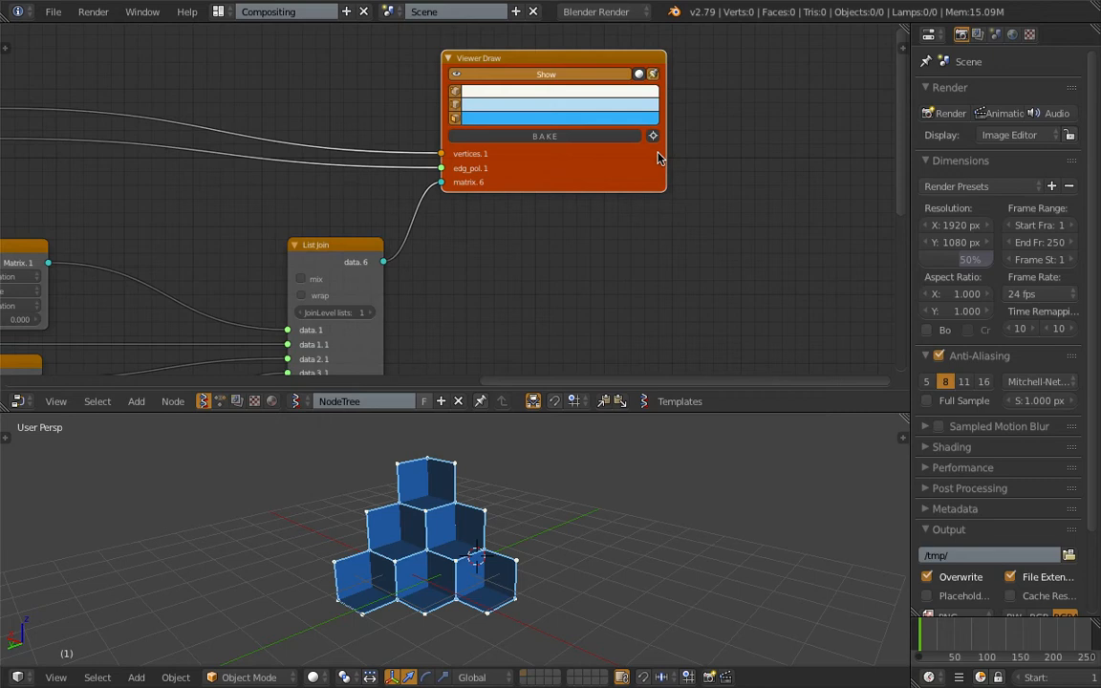
scroll(660, 155, "up", 2)
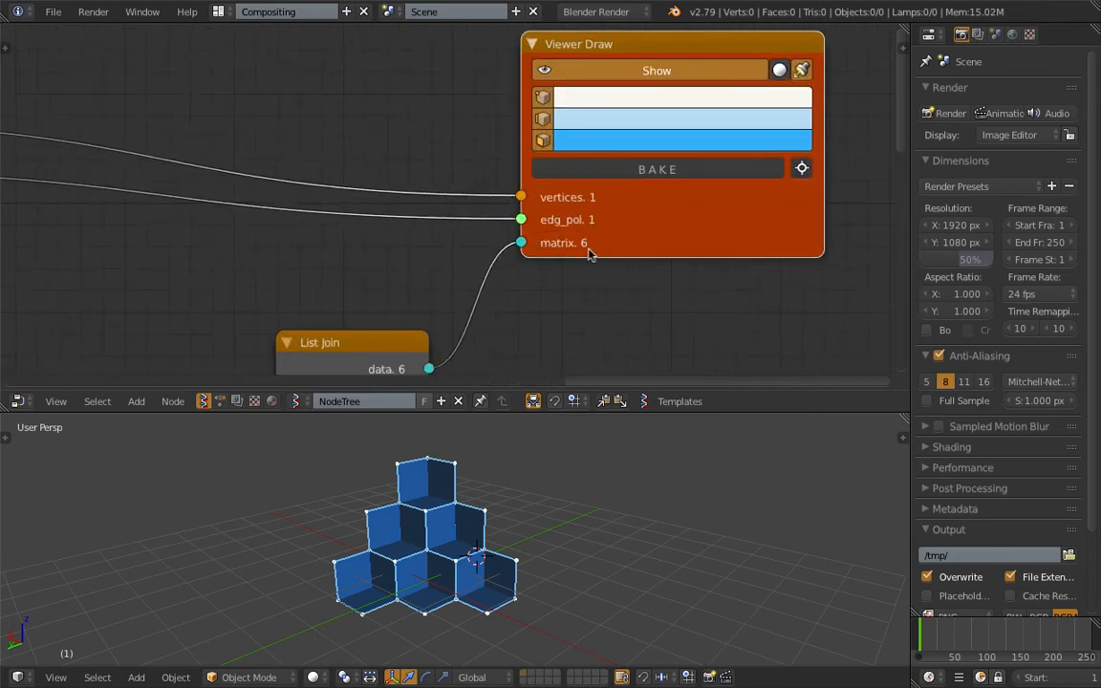
- Bake the Viewer Draw output into mesh objects and select all of them
scroll(605, 262, "down", 1)
left_click(627, 175)
scroll(612, 485, "down", 1)
key("a")
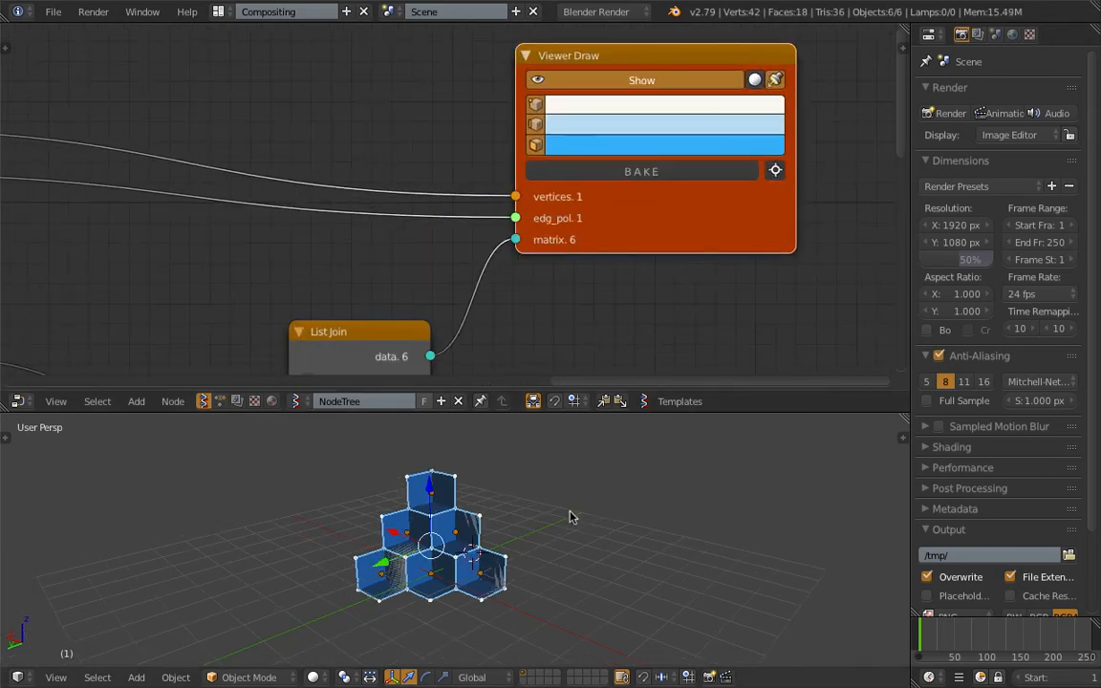
- Move the selected baked meshes away from the blue Viewer Draw preview so both stand side by side
key("g")
left_click(755, 506)
scroll(669, 512, "up", 3)
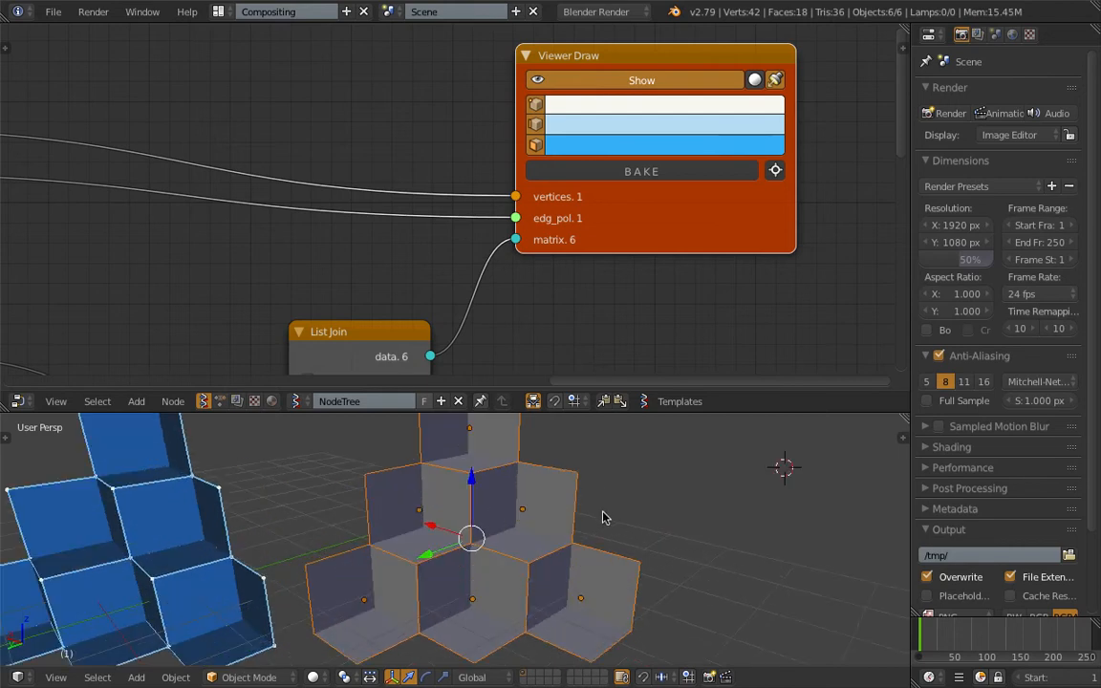
scroll(602, 516, "down", 4)
middle_click_drag(602, 516, 633, 533)
- Add a Point lamp near the baked meshes and display the viewport with Material shading
key("shift+a")
mouse_move(639, 617)
key("g")
left_click(452, 552)
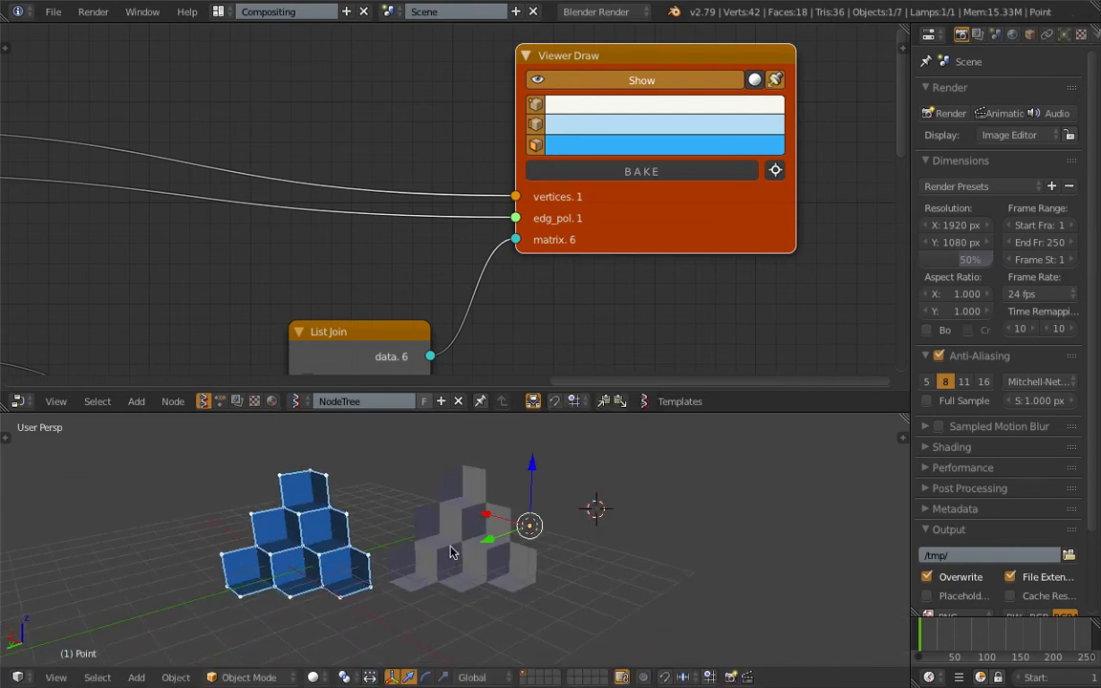
left_click(312, 677)
left_click(346, 585)
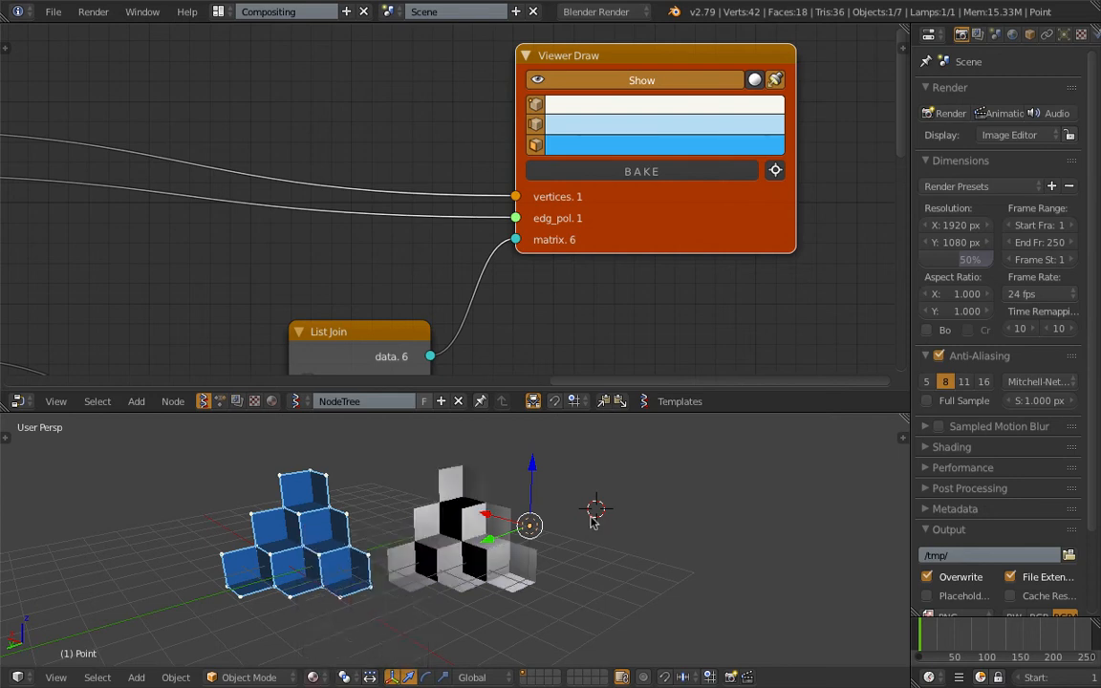
- Move the Point lamp around the baked meshes to test how the light falls on their faces
key("g")
left_click(457, 519)
middle_click_drag(457, 519, 481, 451)
key("g")
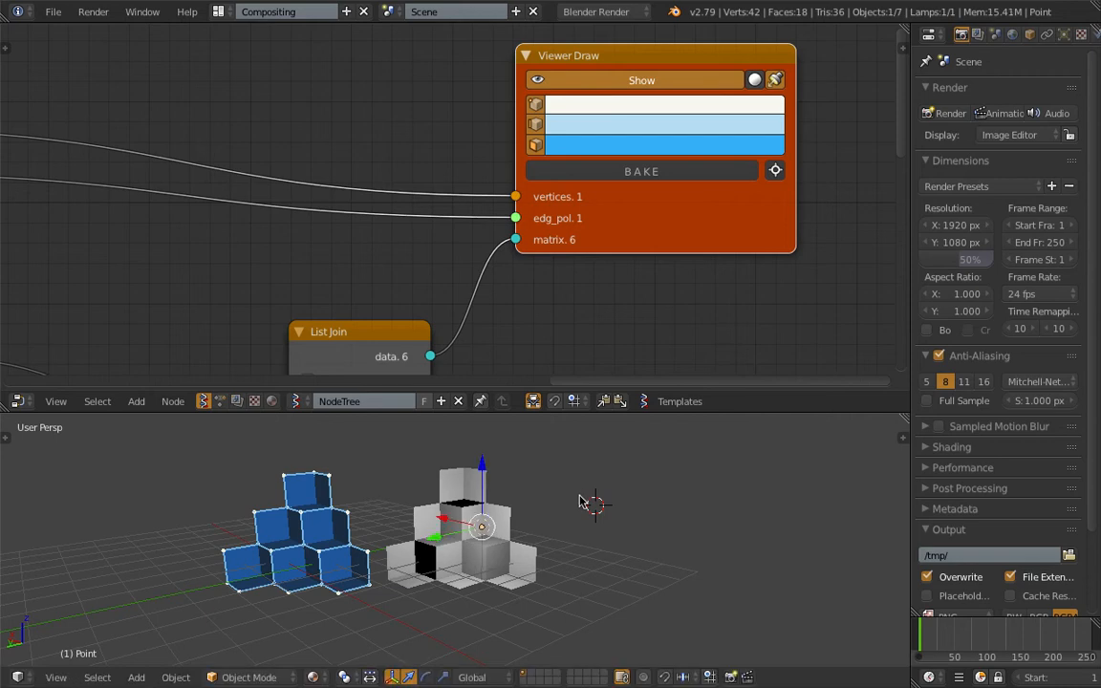
left_click(580, 474)
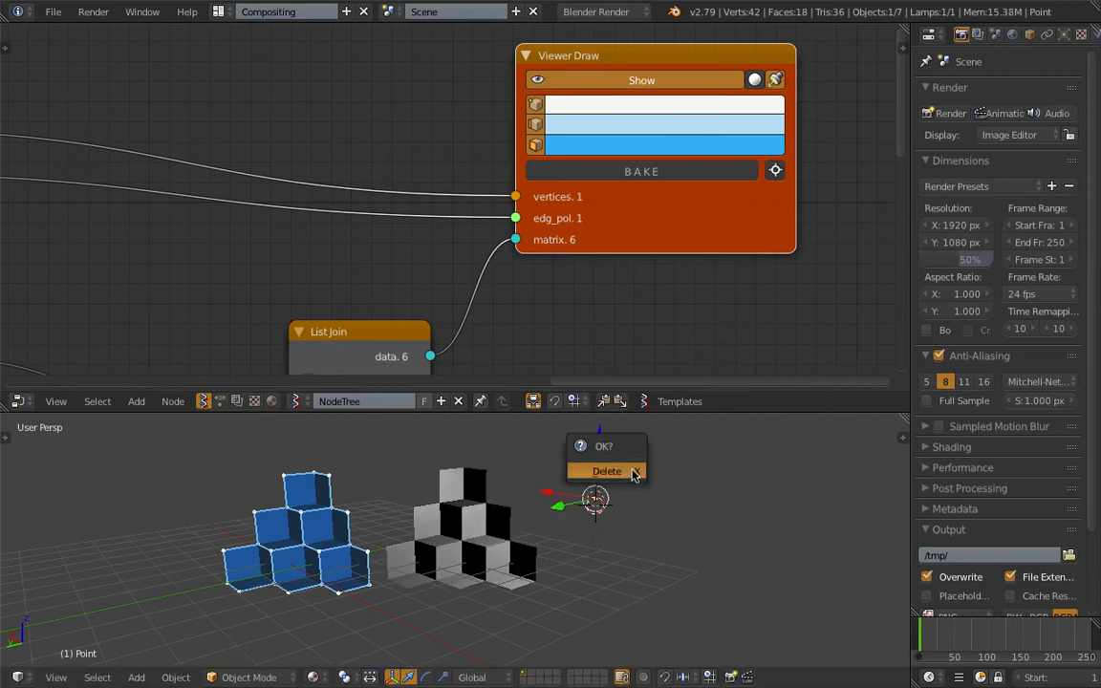
- Delete the Point lamp and save the file
left_click(633, 475)
middle_click_drag(549, 503, 608, 489, "shift")
key("ctrl+s")
left_click(608, 491)
scroll(607, 490, "up", 1)
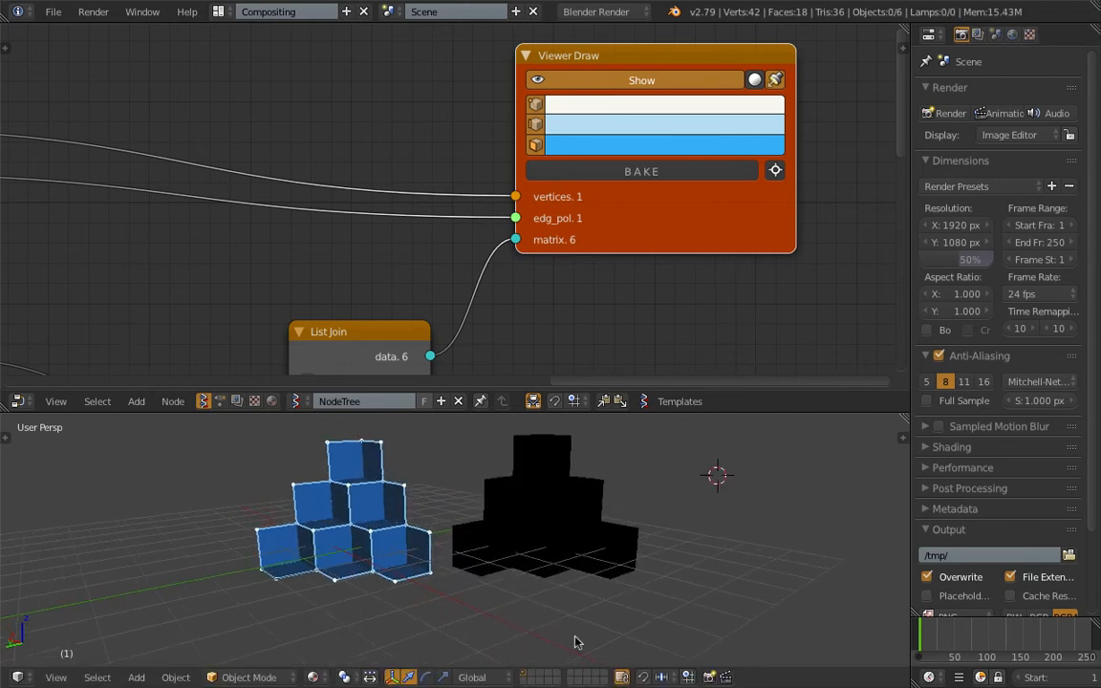
- Return the viewport to Solid shading and save over the existing file
left_click(313, 677)
left_click(332, 618)
middle_click_drag(503, 534, 507, 562, "shift")
key("ctrl+s")
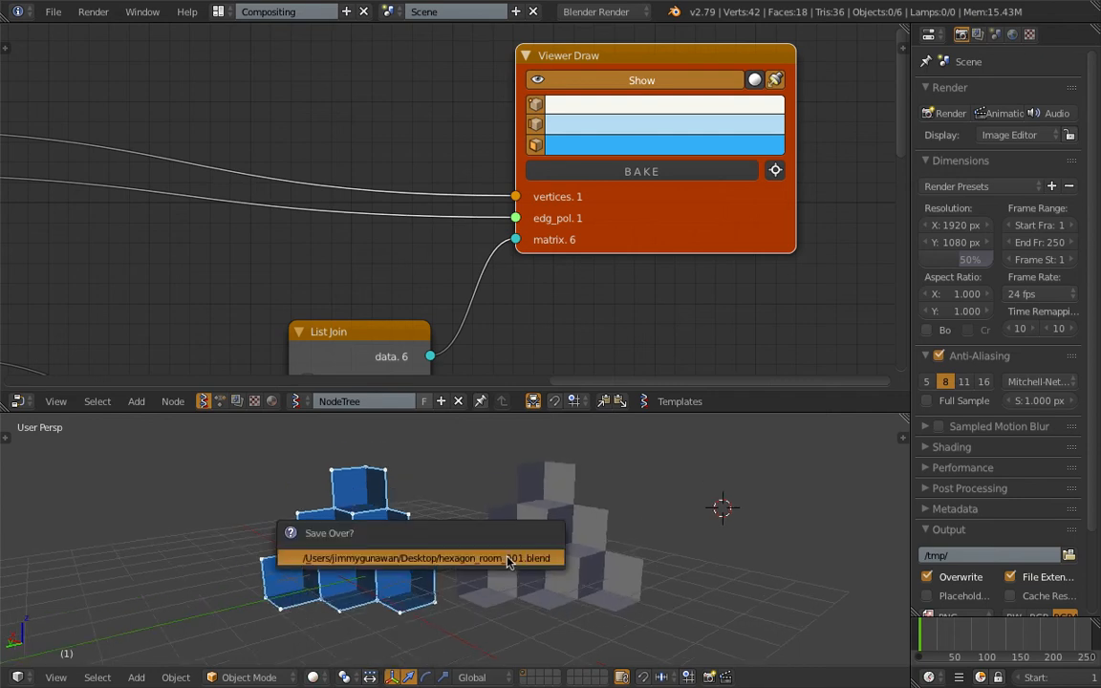
left_click(509, 561)
- Rearrange the Viewer Draw and List Join nodes to leave more room around the Matrix in nodes
scroll(442, 262, "down", 3)
scroll(442, 260, "down", 2)
left_click_drag(601, 195, 662, 168)
scroll(596, 188, "down", 4)
middle_click_drag(431, 239, 506, 219)
middle_click_drag(372, 209, 531, 77)
scroll(533, 86, "down", 2)
left_click_drag(613, 121, 626, 117)
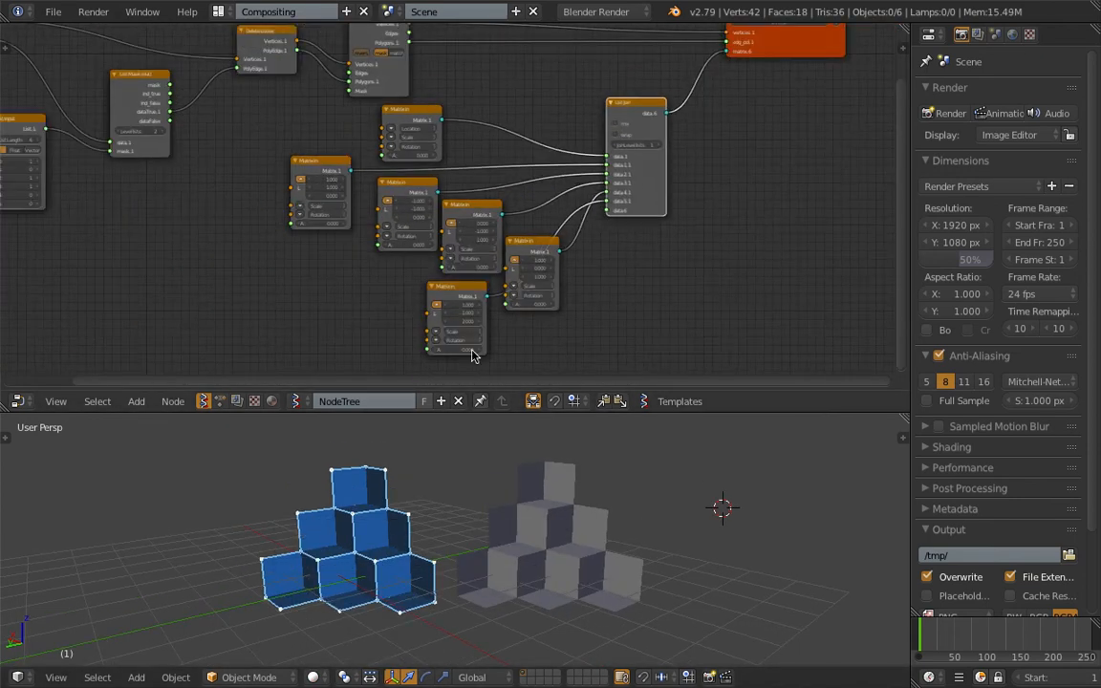
middle_click_drag(691, 87, 605, 149)
- Move the Flip normals and Delete Loose nodes closer to Viewer Draw, above the List Join and Matrix in nodes
scroll(454, 110, "up", 4)
middle_click_drag(447, 108, 300, 184)
left_click_drag(89, 138, 402, 106)
middle_click_drag(43, 163, 315, 149)
left_click_drag(194, 152, 494, 112)
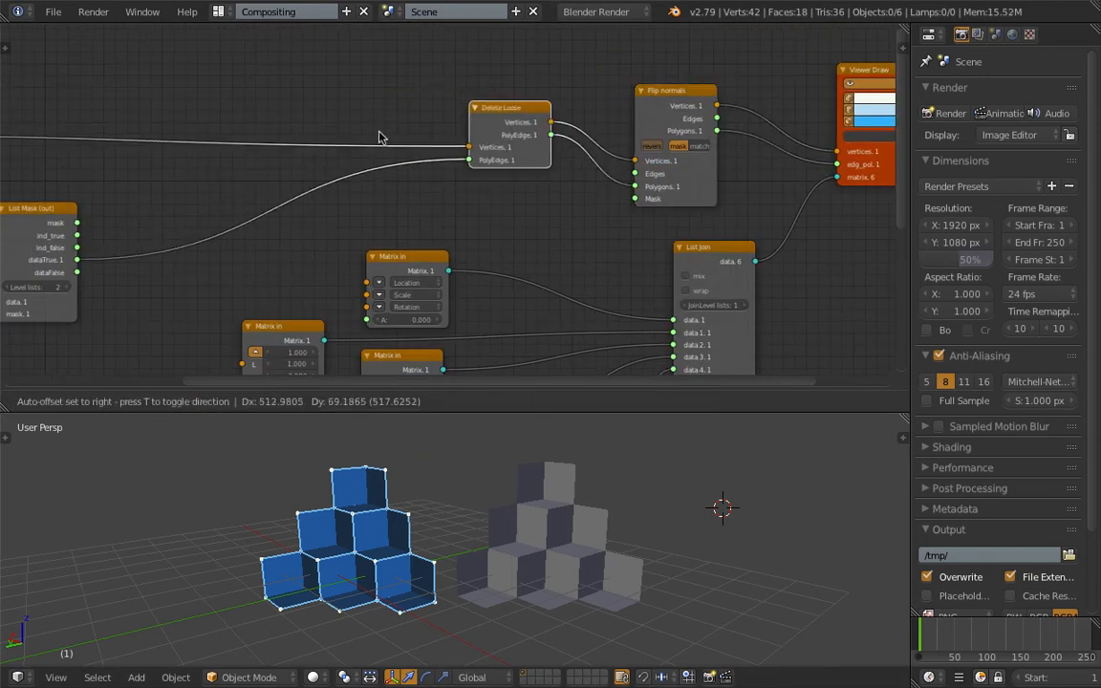
middle_click_drag(334, 141, 408, 129)
- Move the List Mask, Box and List Input nodes closer to Delete Loose, and save the file
left_click_drag(120, 197, 332, 145)
middle_click_drag(192, 152, 417, 165)
scroll(417, 165, "down", 1)
scroll(416, 171, "down", 1)
left_click_drag(168, 143, 399, 96)
left_click_drag(225, 287, 399, 240)
key("ctrl+s")
left_click(550, 185)
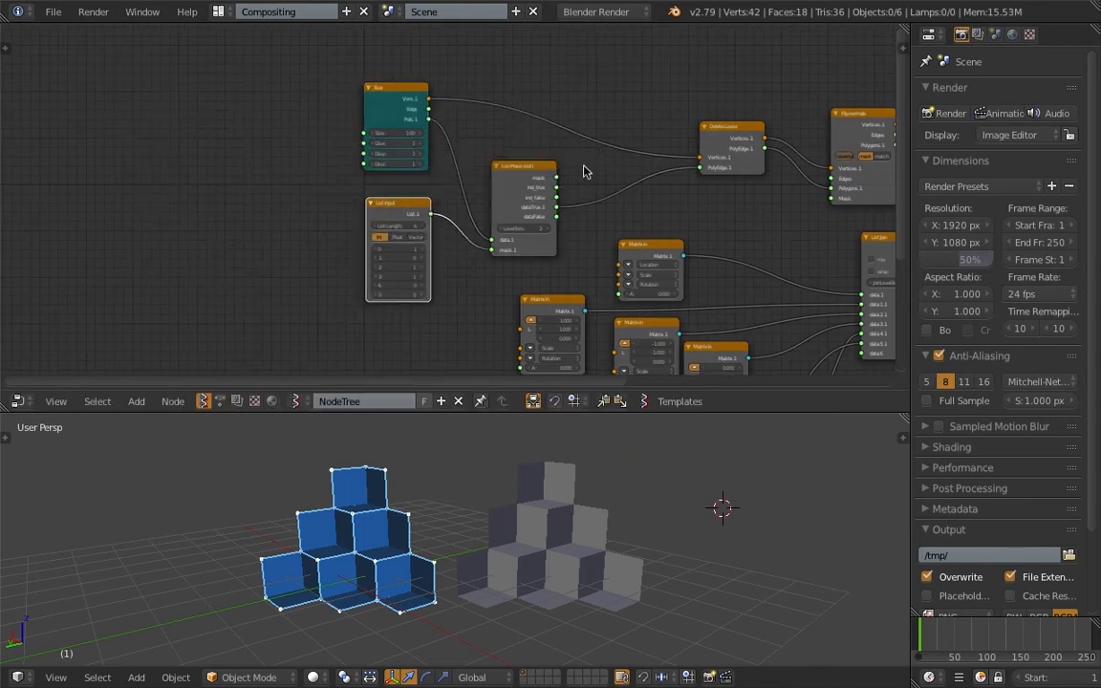
- Reposition the Viewer Draw node beyond Flip normals and save the file
scroll(582, 172, "up", 5)
middle_click_drag(457, 145, 317, 116)
left_click_drag(709, 161, 772, 157)
middle_click_drag(673, 255, 671, 286)
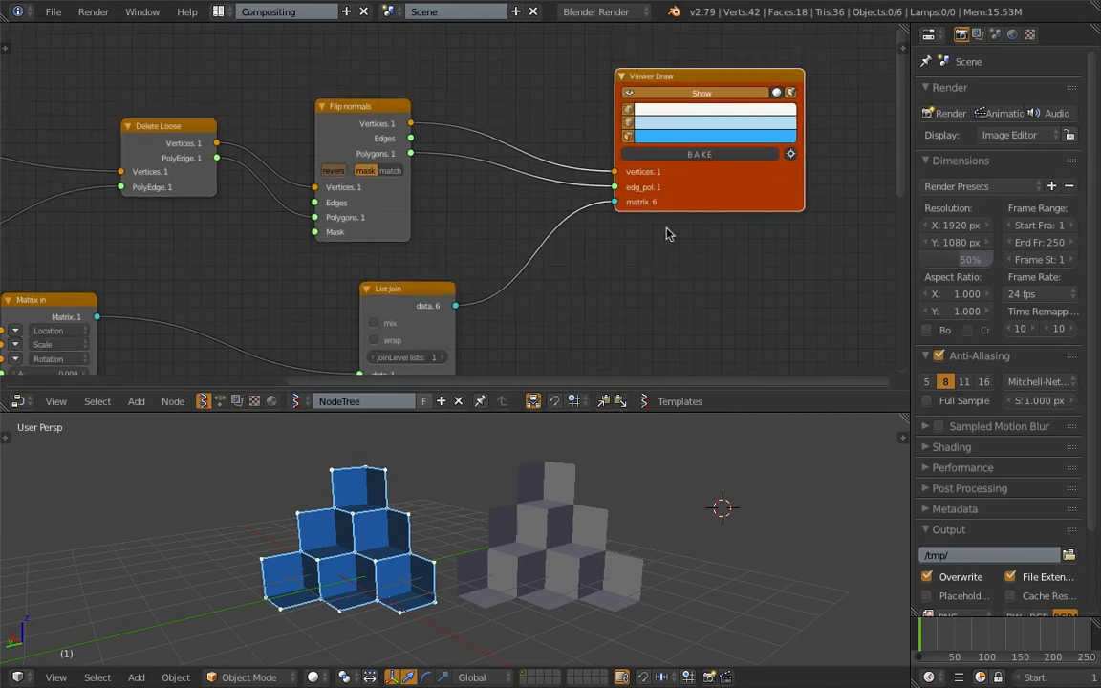
left_click_drag(687, 190, 714, 172)
key("ctrl+s")
left_click(714, 172)
- Duplicate the Viewer Draw node and place the copy below the original
middle_click_drag(621, 165, 516, 131)
key("shift+d")
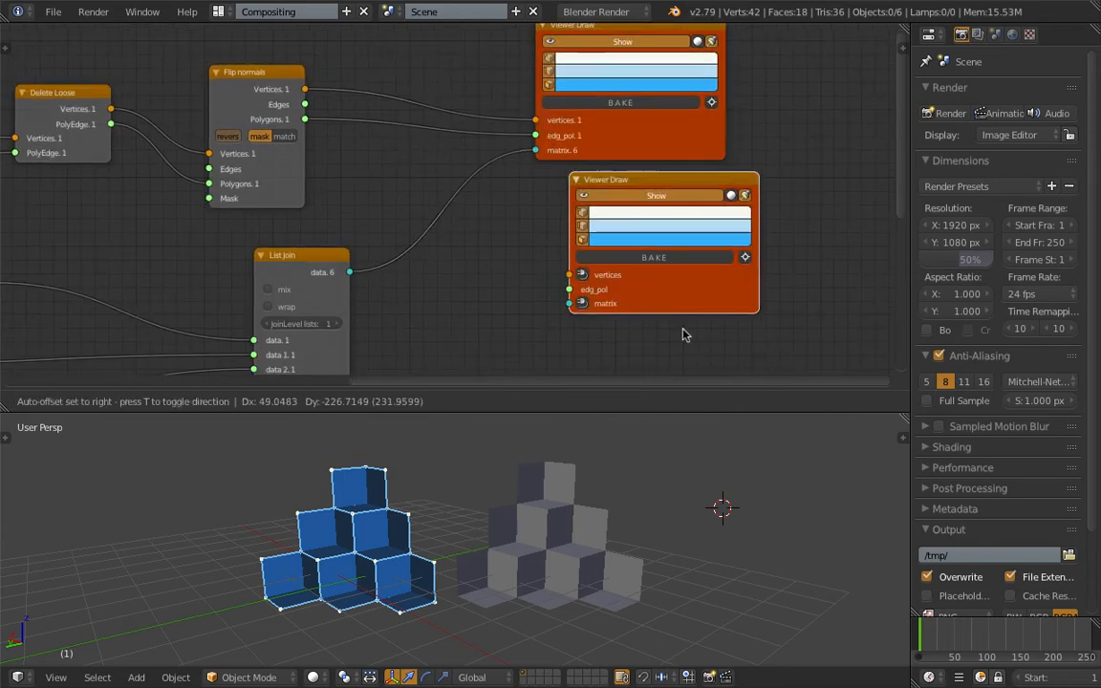
left_click(699, 365)
middle_click_drag(699, 365, 710, 273)
scroll(478, 224, "up", 2)
- Connect List Join's data output to the copied Viewer Draw's matrix input and save the file
left_click_drag(345, 168, 539, 247)
left_click_drag(622, 256, 620, 247)
mouse_move(497, 535)
middle_mouse_down()
mouse_move(462, 512)
mouse_move(445, 440)
middle_mouse_up()
middle_click_drag(424, 587, 481, 480)
scroll(543, 578, "up", 3)
mouse_move(472, 548)
middle_mouse_down()
mouse_move(488, 540)
mouse_move(464, 542)
middle_mouse_up()
key("ctrl+s")
left_click(467, 533)
- Insert a Matrix out node after List Join and connect its Location output to the copied Viewer Draw's vertices input
key("shift+a")
left_click(480, 243)
type("matrix ")
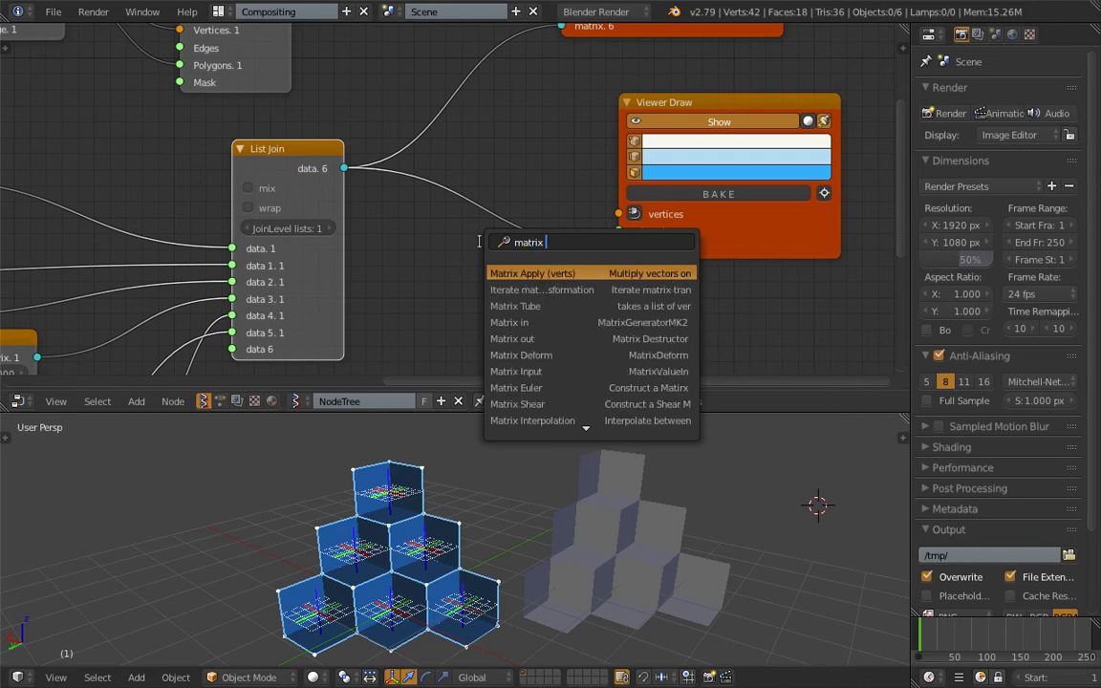
type("o")
key("Return")
left_click(450, 211)
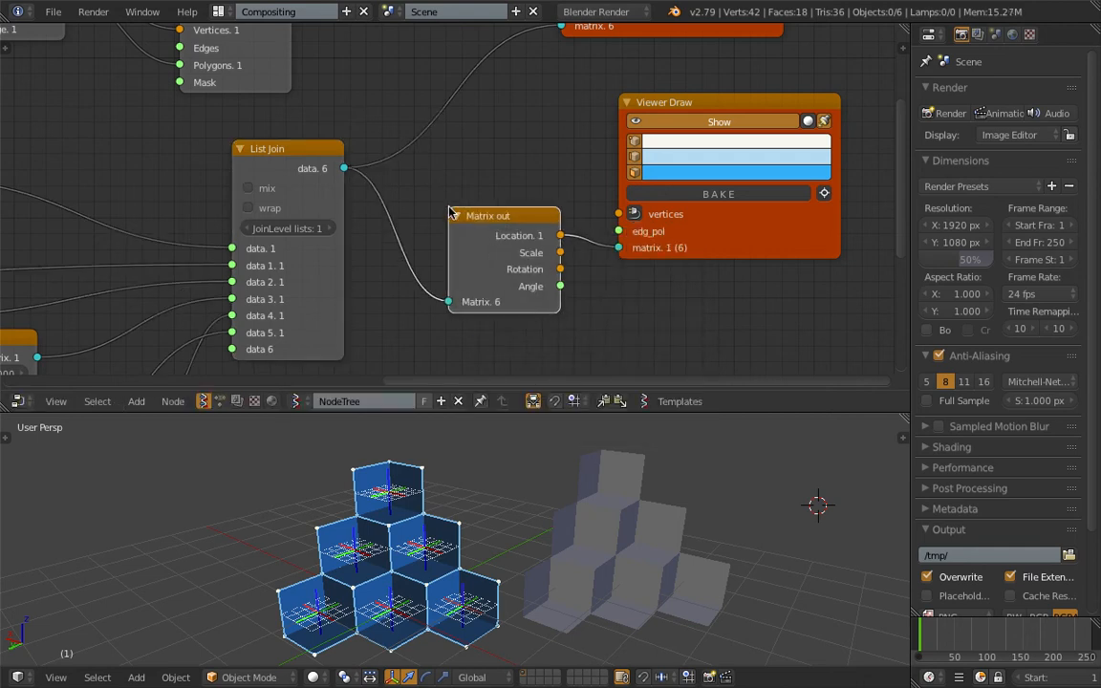
left_click_drag(617, 247, 619, 214)
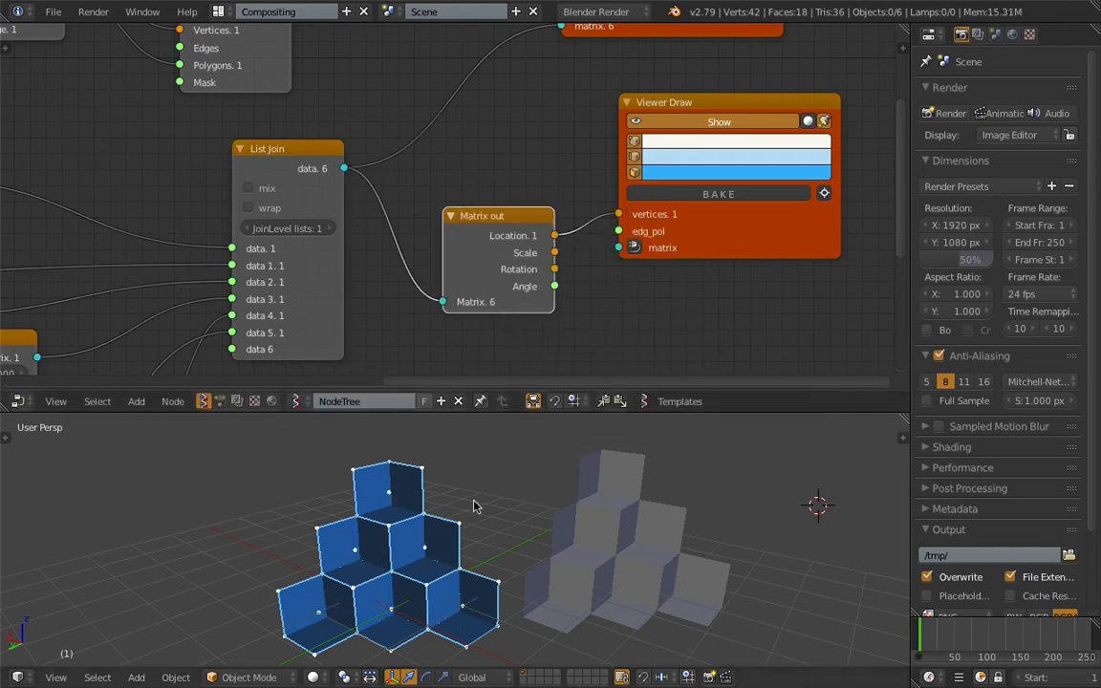
- Set the copied Viewer Draw's vertex colour to orange-red
scroll(408, 525, "up", 1)
middle_click_drag(394, 505, 401, 485)
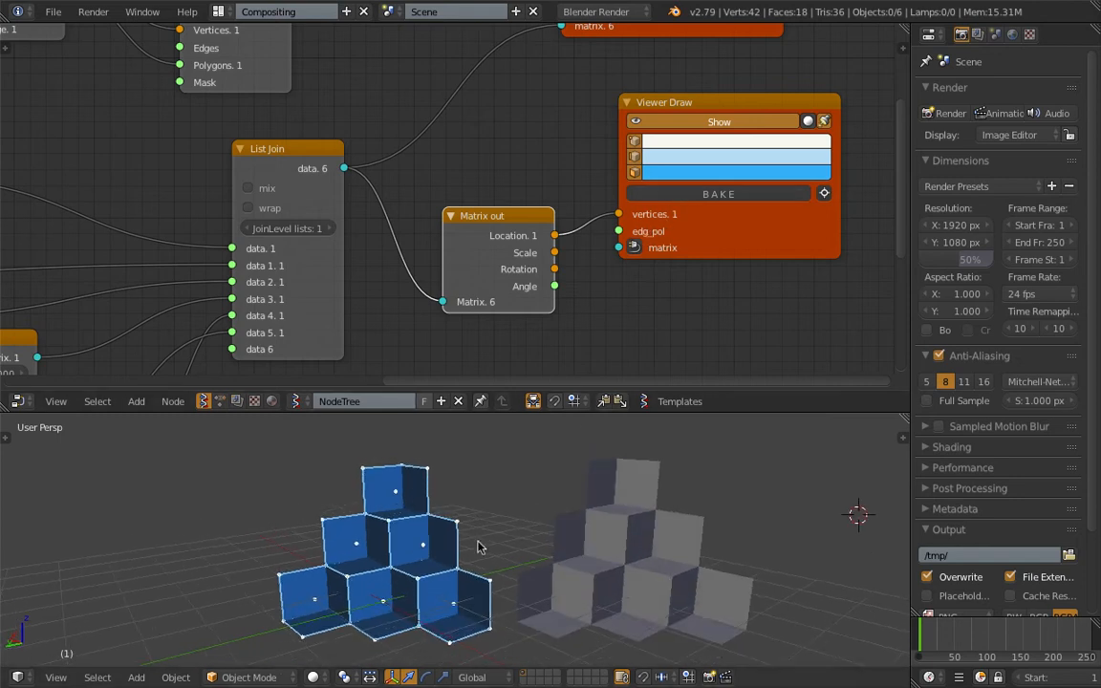
middle_click_drag(478, 547, 407, 507)
left_click(348, 553)
middle_click_drag(349, 555, 418, 562)
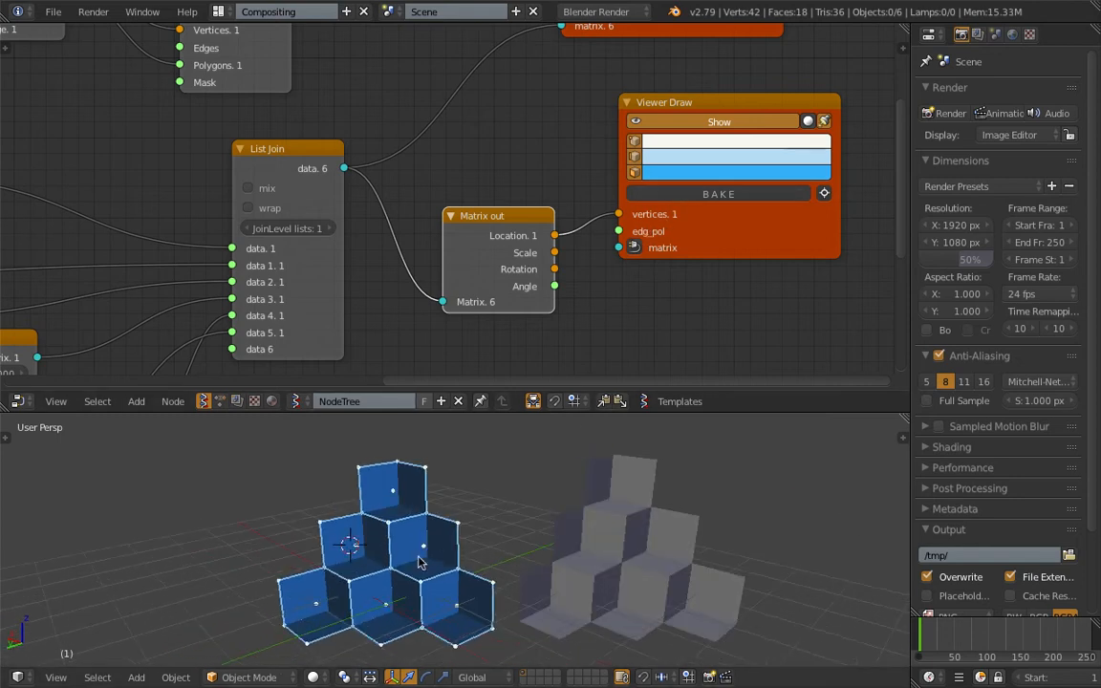
left_click(650, 152)
mouse_move(743, 225)
left_mouse_down()
mouse_move(664, 247)
mouse_move(691, 229)
mouse_move(694, 273)
left_mouse_up()
middle_click_drag(497, 509, 306, 475)
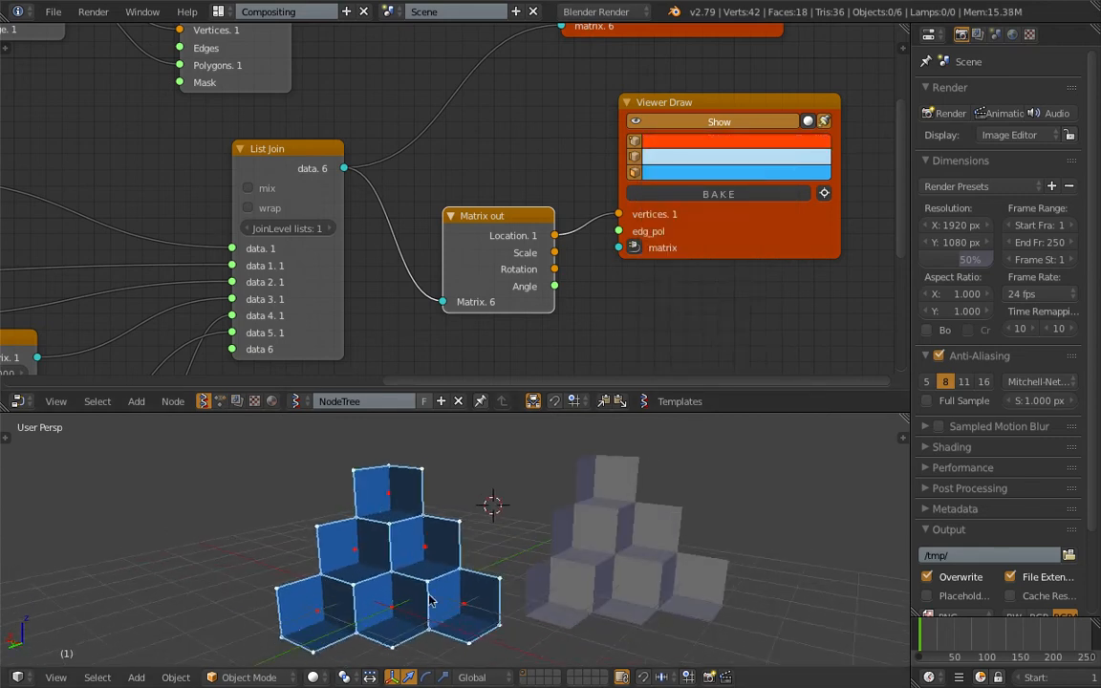
- Space out the Matrix out node and the copied Viewer Draw node to make room for another node
scroll(429, 599, "down", 3)
middle_click_drag(657, 300, 614, 265)
left_click_drag(740, 194, 836, 160)
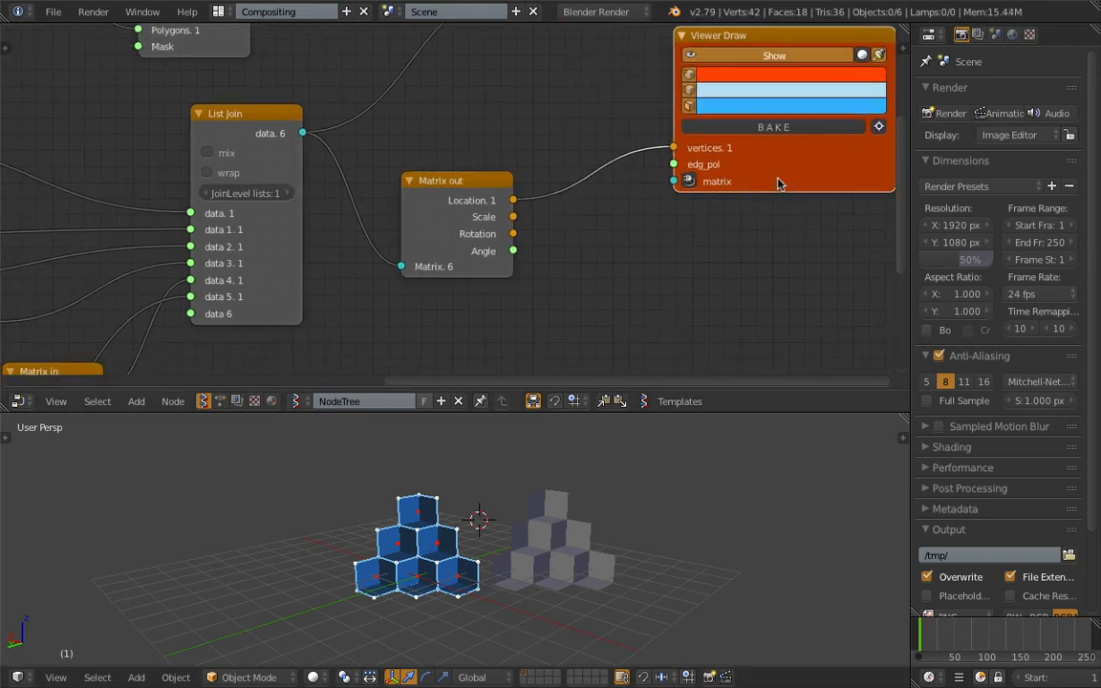
left_click_drag(485, 183, 521, 175)
scroll(558, 229, "down", 3)
middle_click_drag(666, 199, 647, 147)
left_click_drag(661, 128, 683, 154)
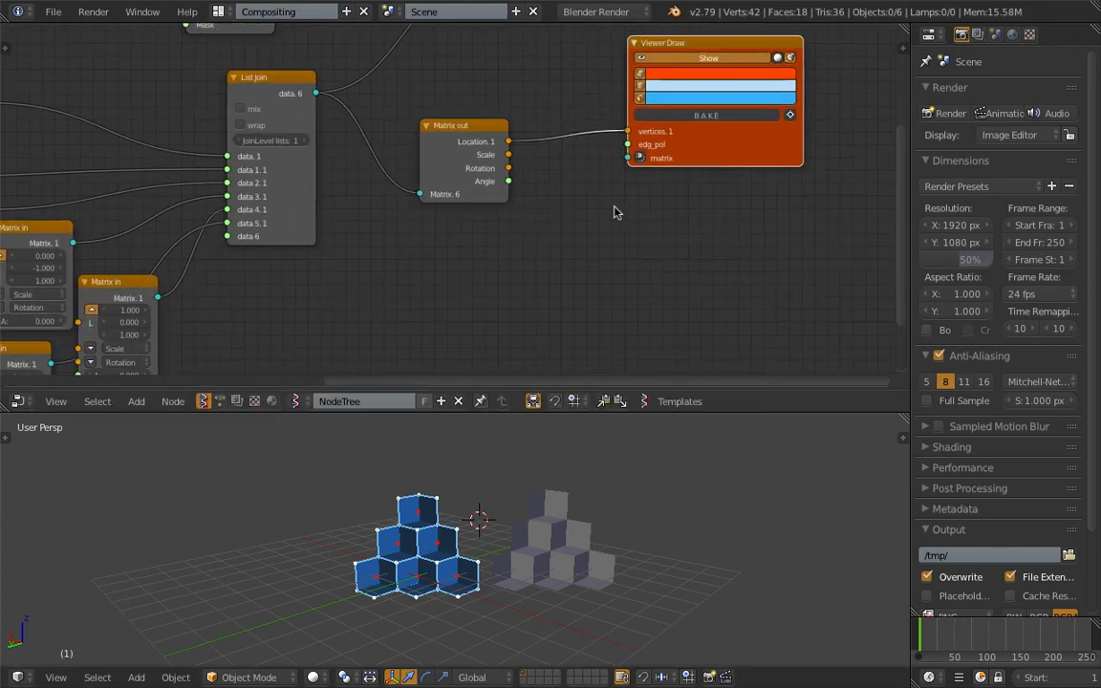
- Add a Hexa Grid node below Matrix out and connect its Centers output to the copied Viewer Draw's vertices input
key("alt+space")
type("hex")
key("Return")
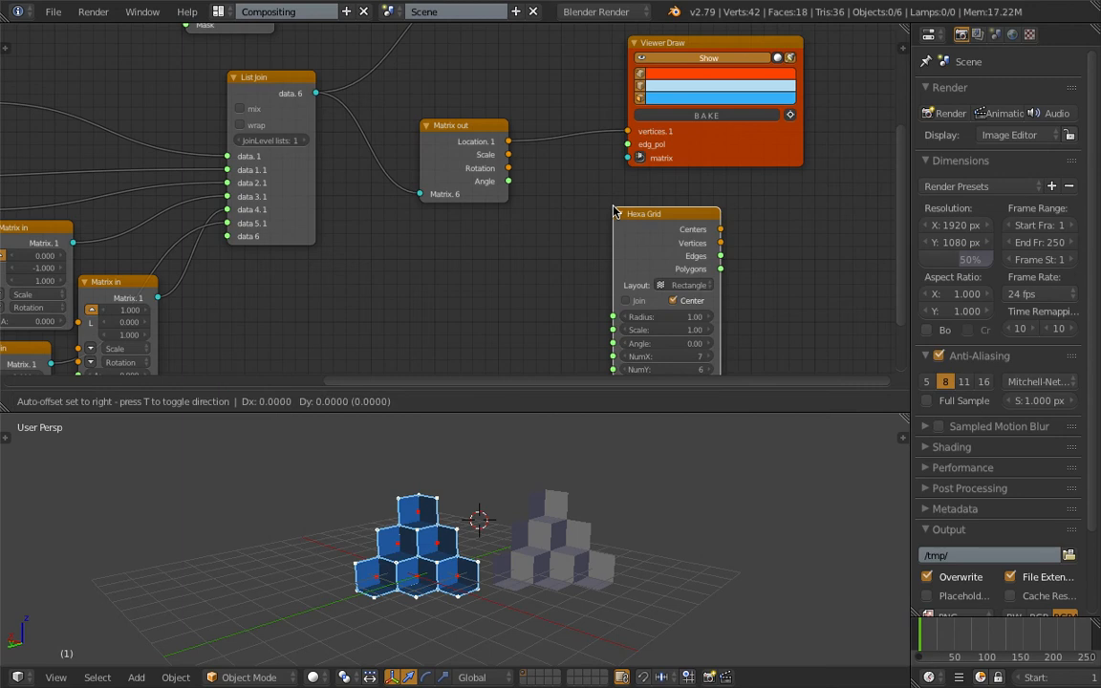
left_click(462, 220)
middle_click_drag(453, 209, 430, 175)
left_click_drag(480, 199, 429, 205)
left_click_drag(498, 214, 605, 96)
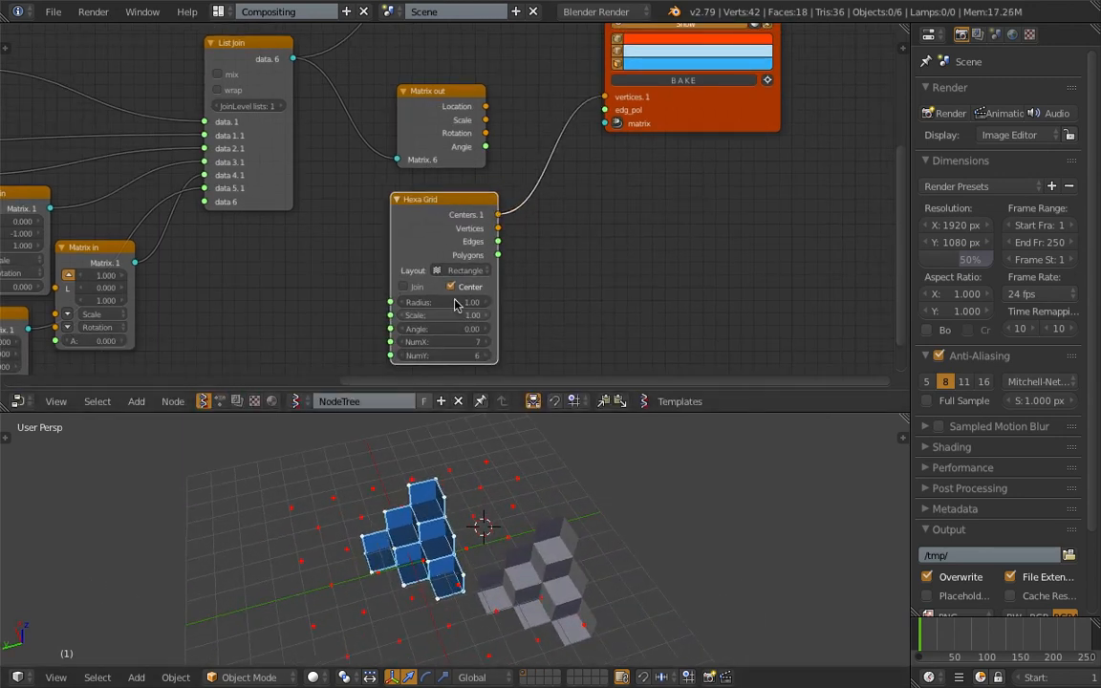
- Try other Hexa Grid layouts, set the layout to Triangle, and save the file
scroll(535, 236, "up", 2)
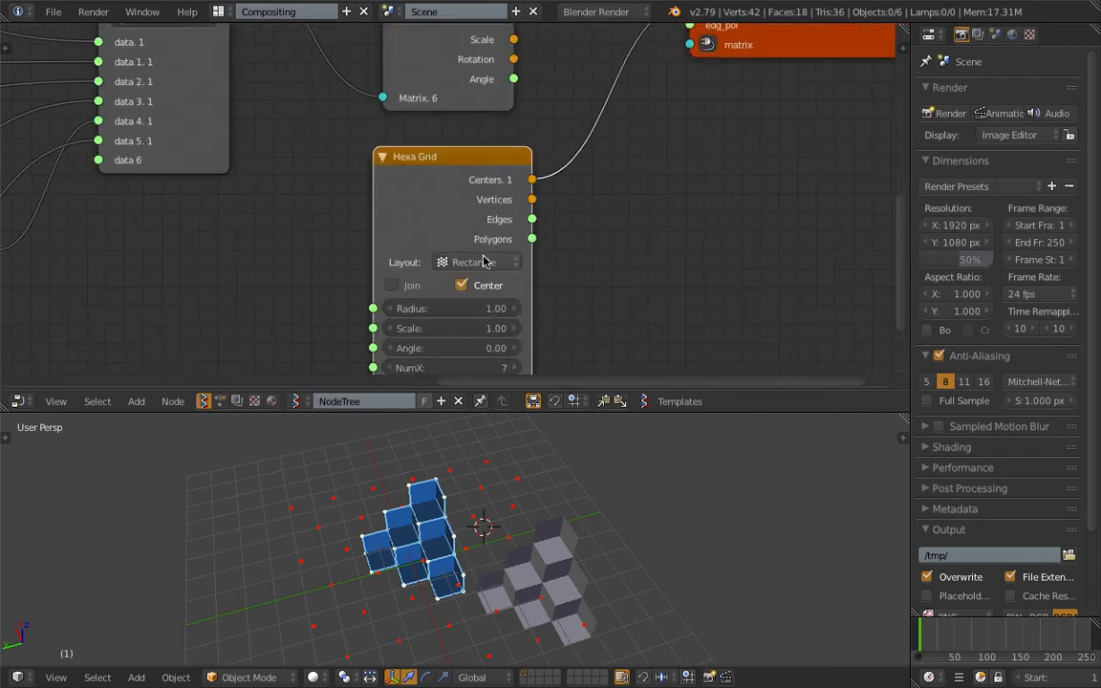
left_click(478, 262)
left_click(487, 205)
left_click(478, 262)
left_click(476, 177)
left_click(483, 262)
left_click(467, 216)
middle_click_drag(487, 459, 492, 514)
scroll(541, 575, "up", 3)
key("ctrl+s")
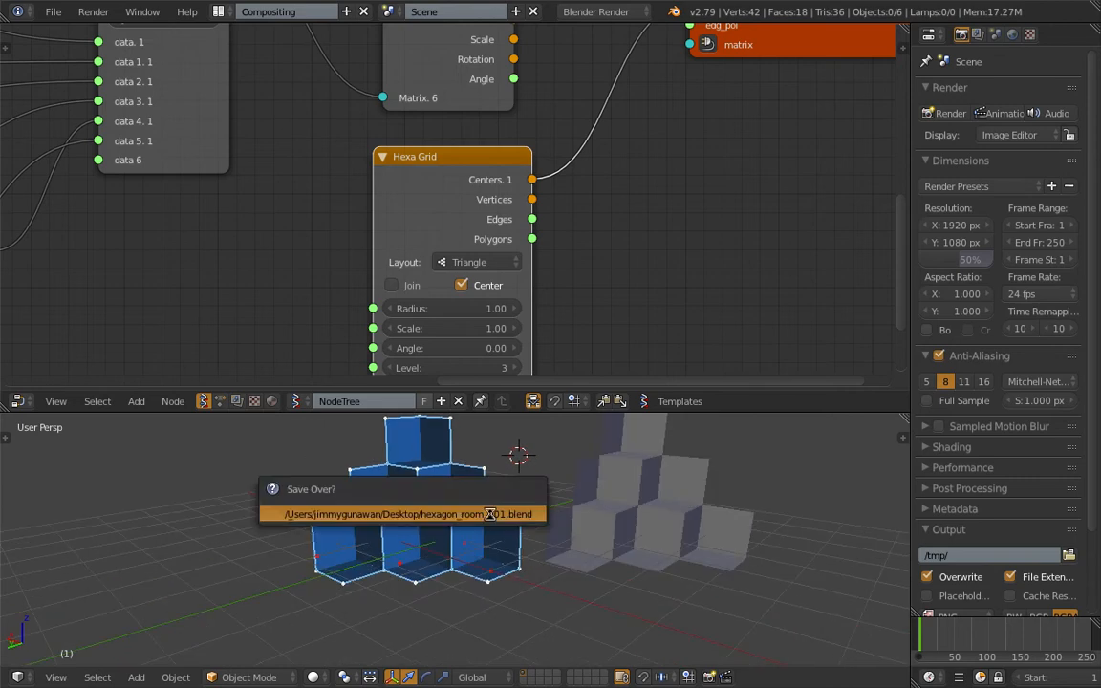
left_click(492, 515)
- Move both Viewer Draw nodes farther away from the Flip normals and List Join nodes
scroll(440, 198, "down", 5)
middle_click_drag(411, 205, 386, 302)
scroll(413, 170, "down", 1)
left_click_drag(410, 176, 432, 153)
scroll(433, 151, "down", 1)
middle_click_drag(451, 135, 406, 205)
left_click_drag(550, 175, 569, 187)
left_click_drag(518, 116, 562, 116)
left_click_drag(600, 205, 608, 220)
- Delete the Matrix out node and move the Hexa Grid node into its place beside List Join
left_click(386, 222)
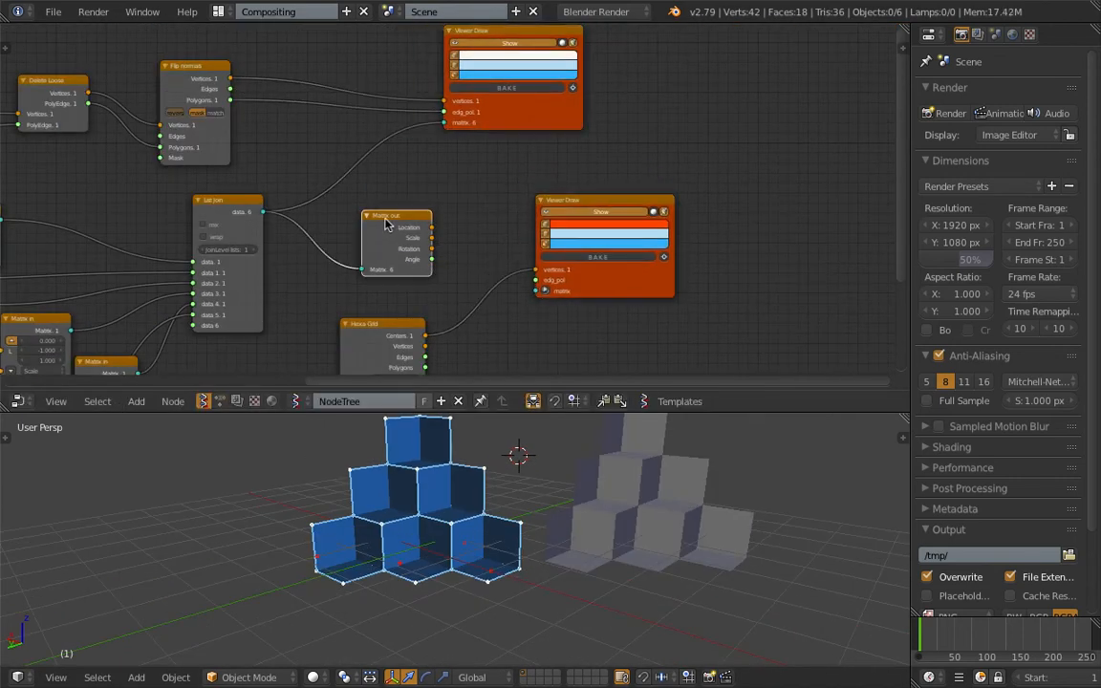
left_click_drag(366, 323, 333, 210)
middle_click_drag(334, 210, 478, 219)
scroll(479, 219, "up", 5)
left_click_drag(316, 223, 304, 213)
left_click_drag(496, 280, 469, 258)
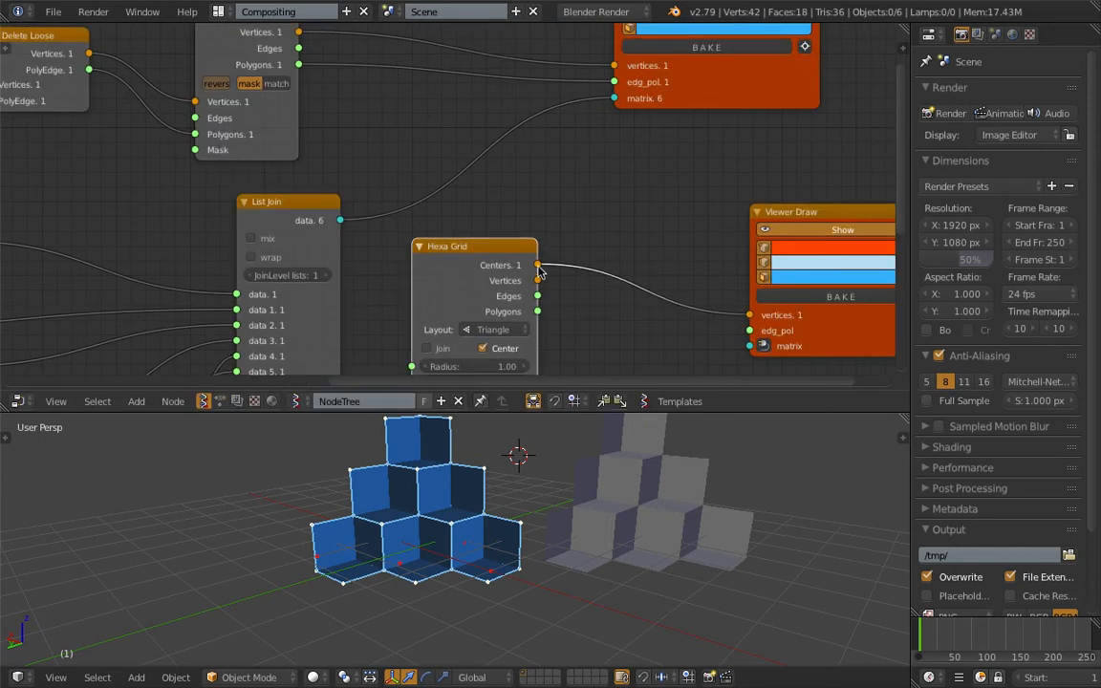
- Connect Hexa Grid's Centers output to the original Viewer Draw's matrix input and set the grid radius to 0.98
left_click_drag(605, 112, 607, 108)
middle_click_drag(598, 497, 556, 552)
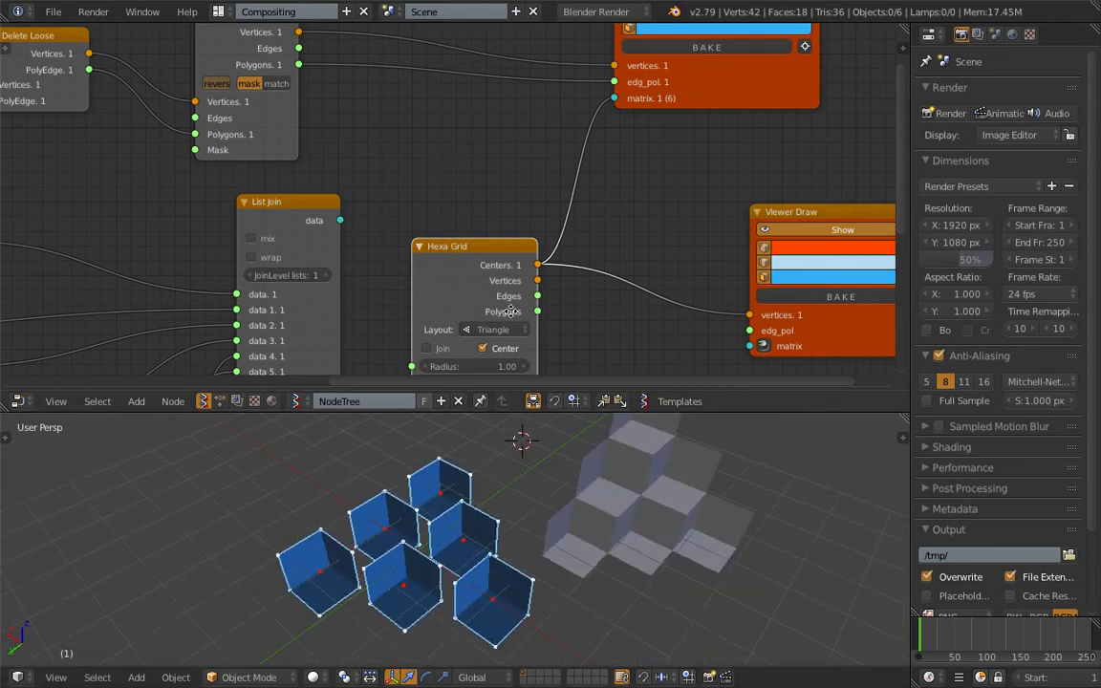
middle_click_drag(504, 305, 495, 291)
mouse_move(492, 351)
left_mouse_down()
mouse_move(482, 351)
mouse_move(489, 356)
left_mouse_up()
- Insert a Rotation node between Hexa Grid's Centers and the original Viewer Draw's matrix input, using Euler mode
key("shift+a")
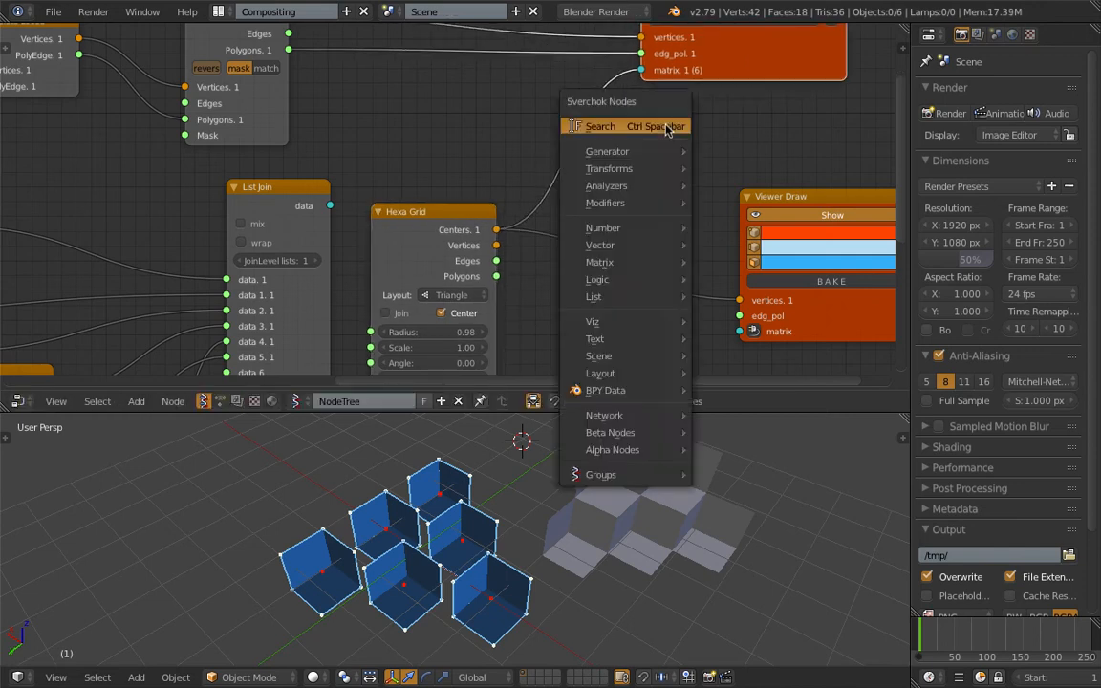
left_click(664, 125)
type("rot")
key("Return")
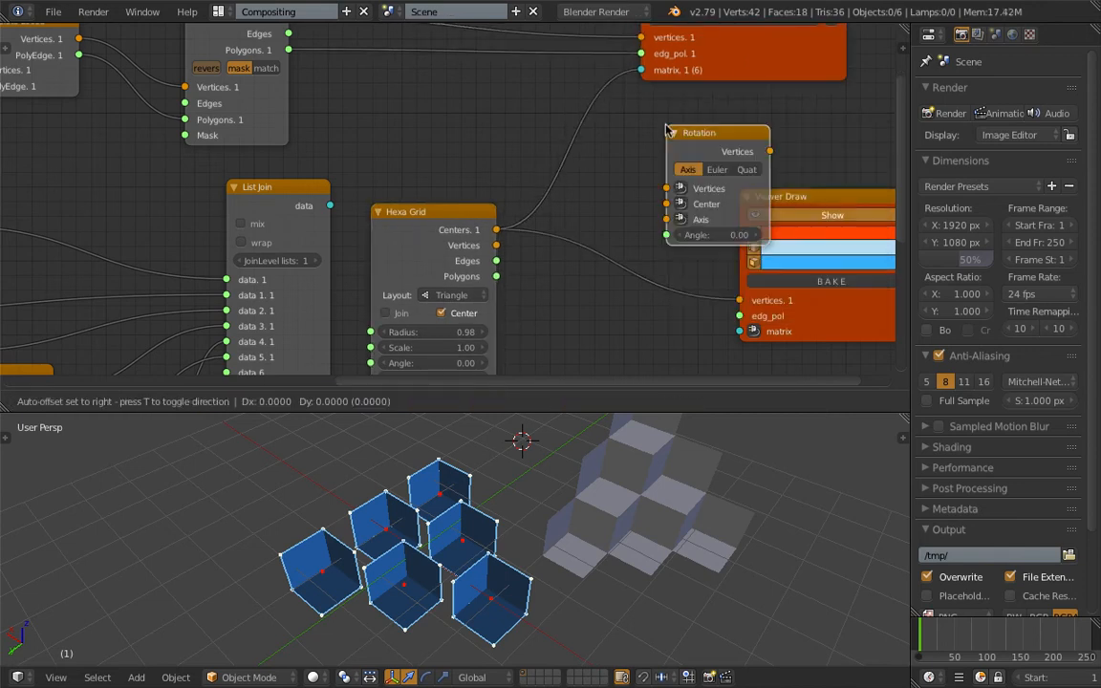
left_click(603, 137)
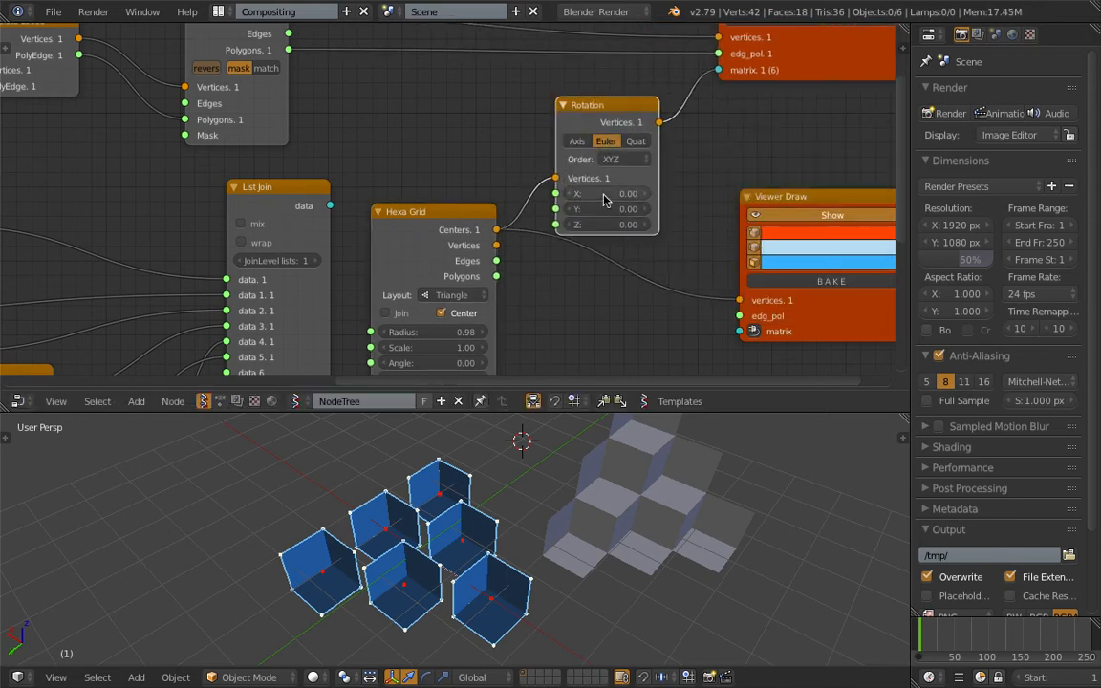
- Set the Rotation node to X -42.96, Y -11.10 and Z about 11, and connect its output to the copied Viewer Draw's vertices input
left_click_drag(621, 193, 574, 193)
left_click_drag(2, 221, 3, 227)
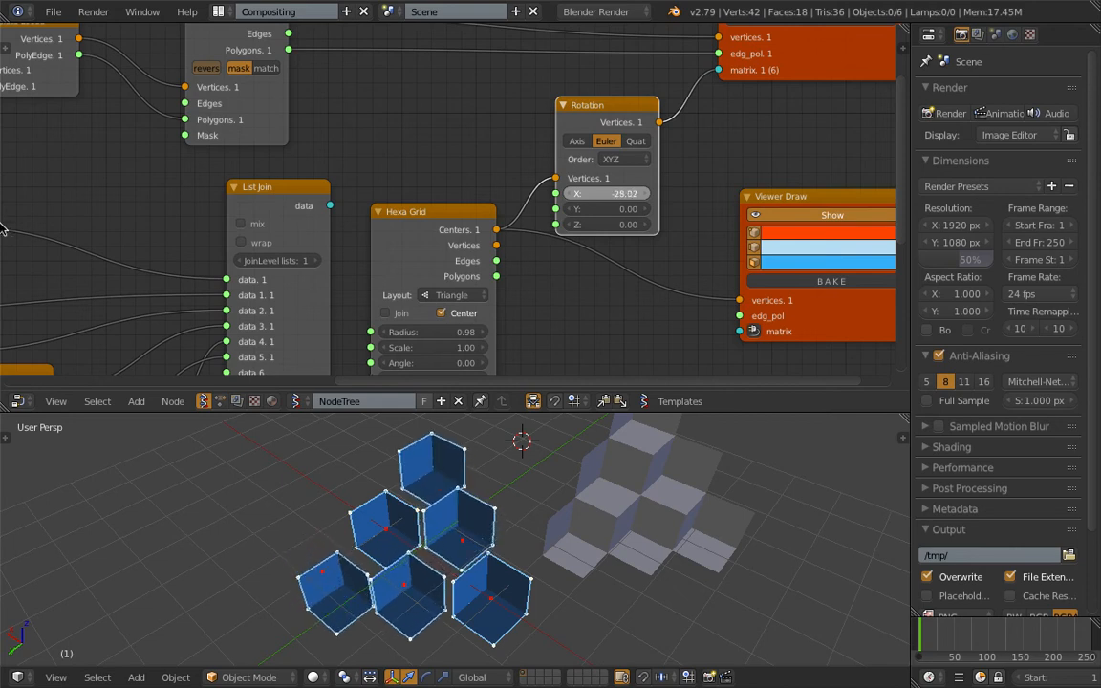
left_click_drag(475, 222, 466, 242)
scroll(501, 244, "down", 2)
middle_click_drag(506, 245, 478, 247)
left_click_drag(601, 135, 680, 295)
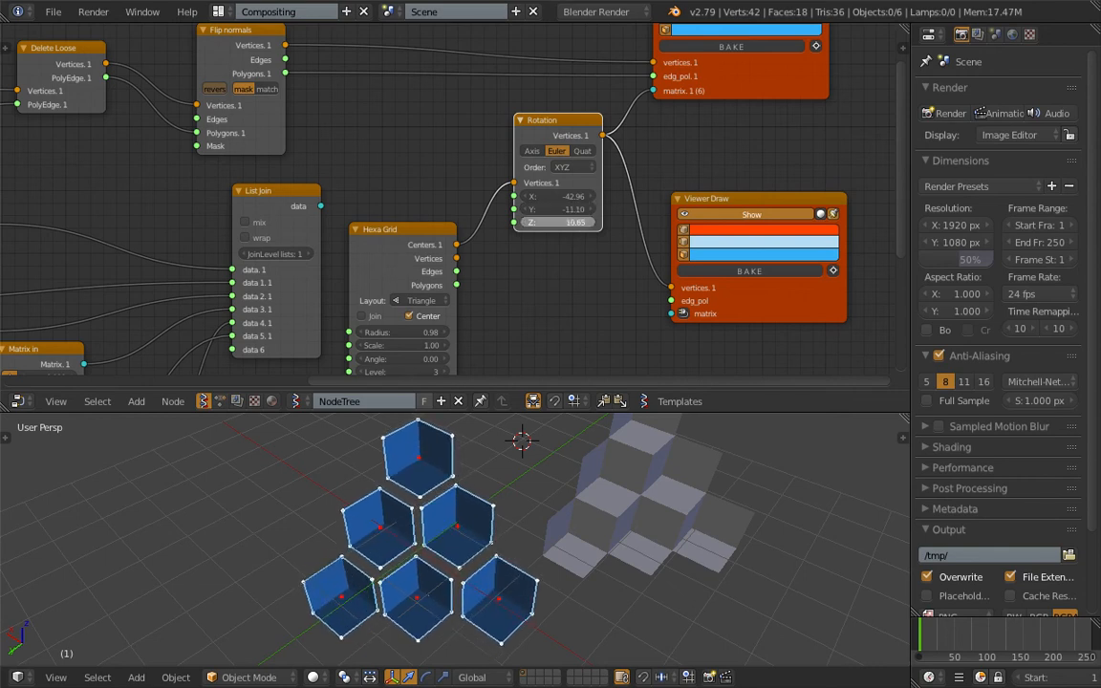
- Set the Hexa Grid radius to 0.82 and adjust the Rotation node to X -37.59, Y -16.14, Z 20.73
scroll(430, 296, "down", 2, "shift")
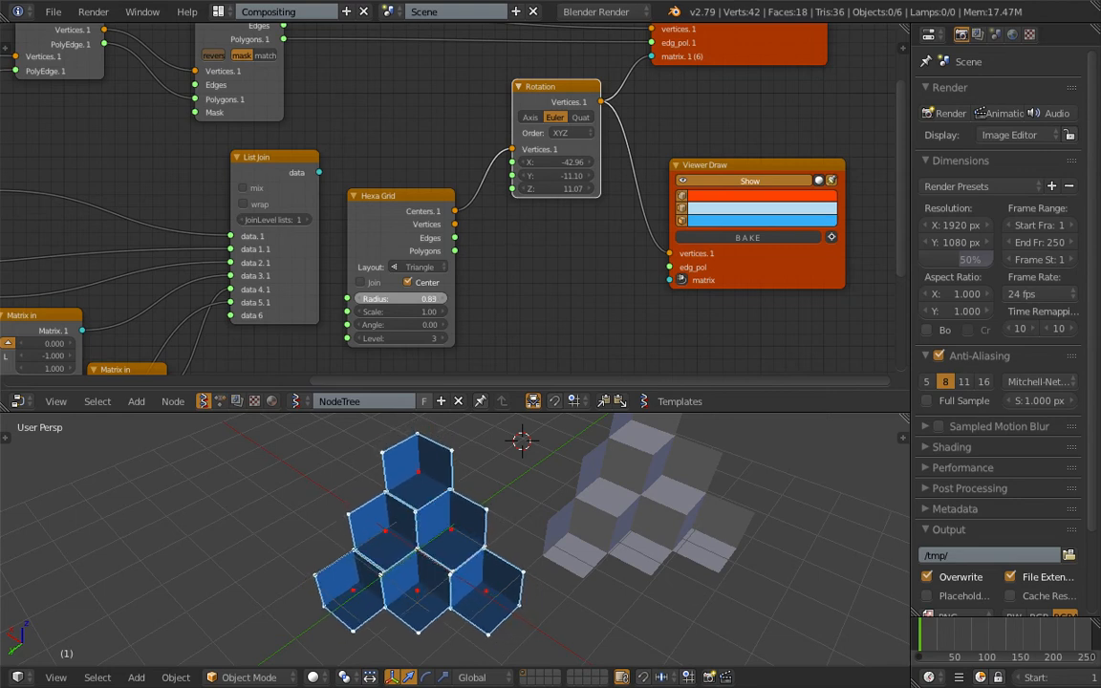
middle_click_drag(429, 457, 427, 573)
scroll(430, 564, "up", 3)
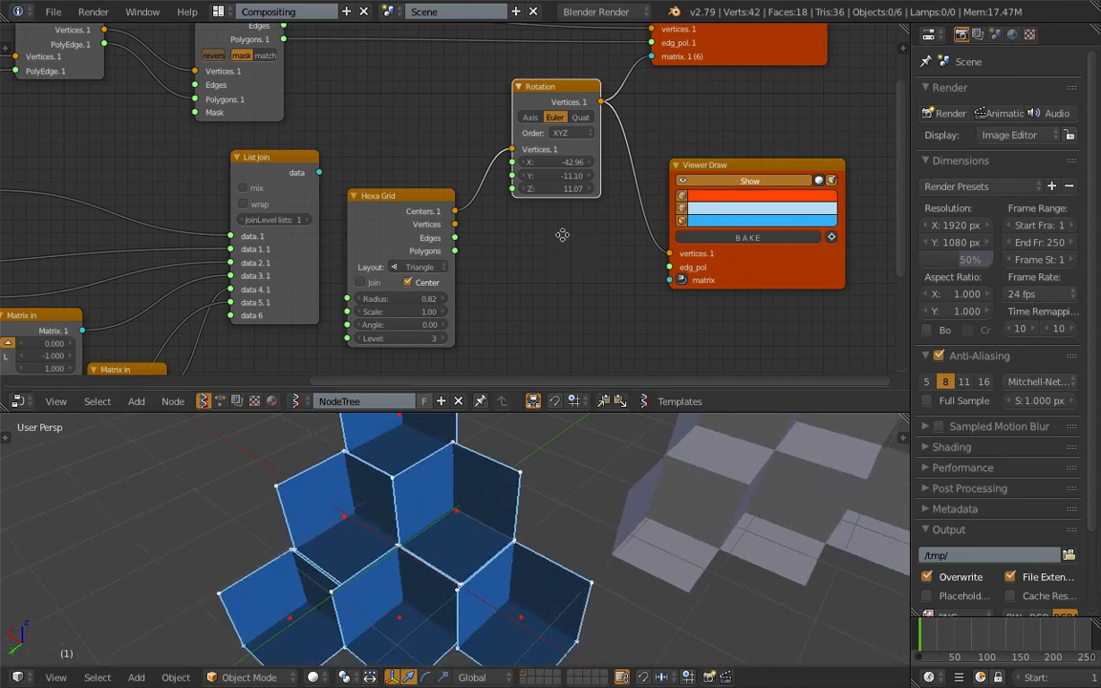
scroll(555, 248, "up", 3)
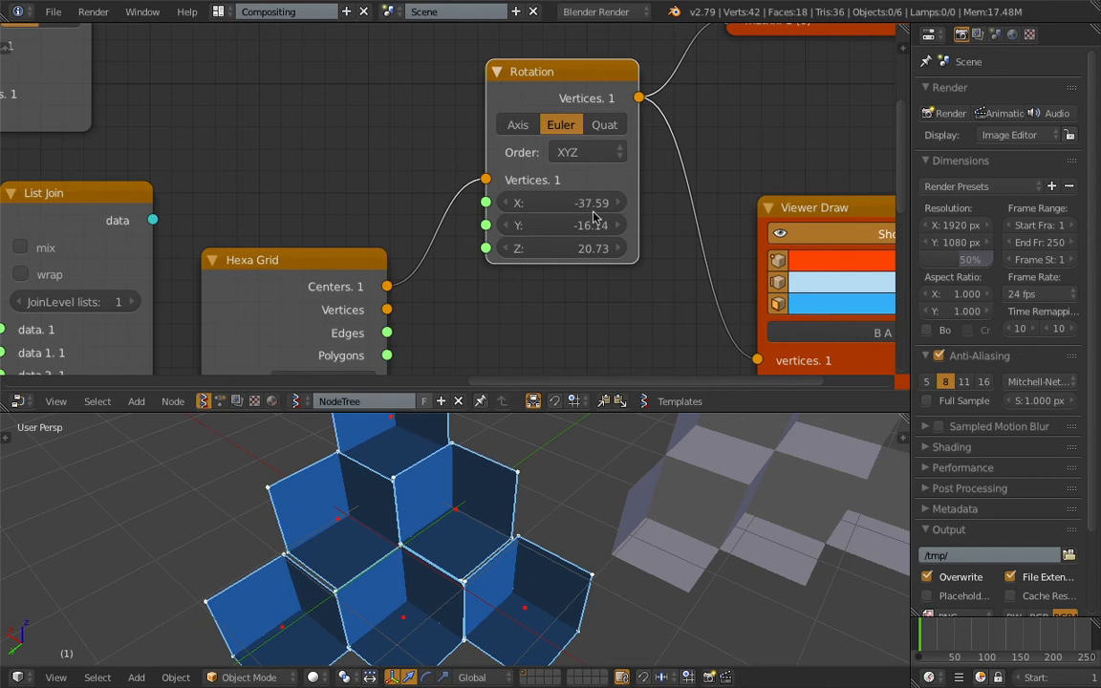
- Raise the Hexa Grid level to 9 and on to 12, keeping the Triangle layout
scroll(587, 466, "down", 5)
middle_click_drag(429, 294, 430, 150)
scroll(411, 191, "down", 3)
middle_click_drag(362, 309, 386, 272)
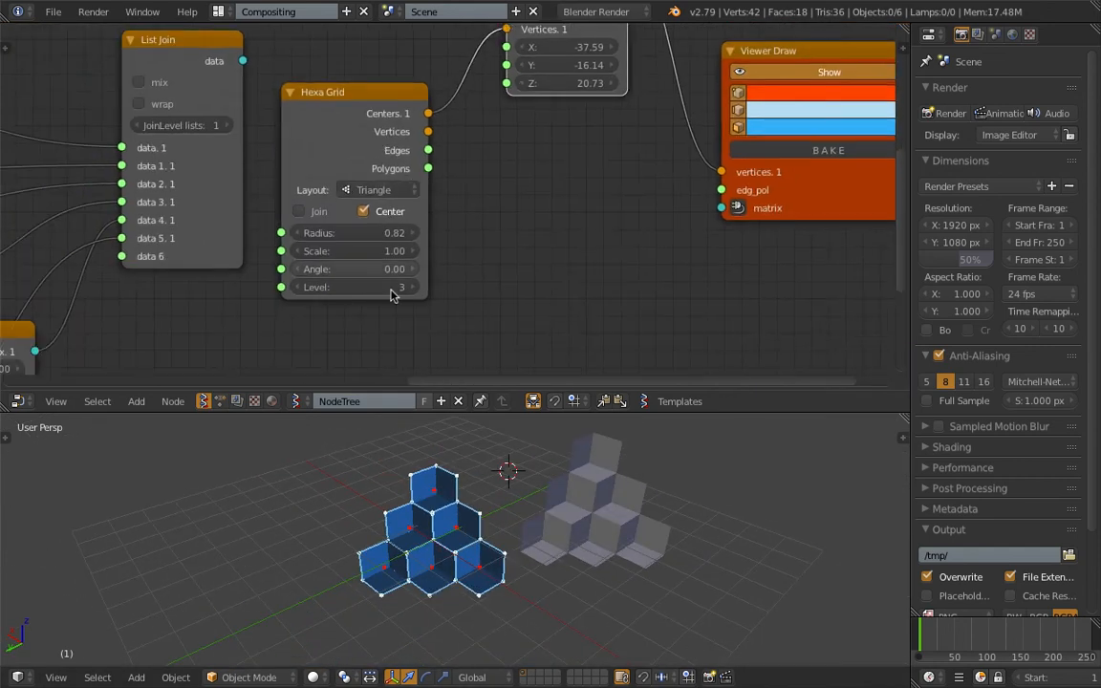
scroll(386, 286, "up", 2)
left_click(403, 308)
left_click(404, 308)
scroll(535, 632, "down", 4)
middle_click_drag(535, 631, 538, 523)
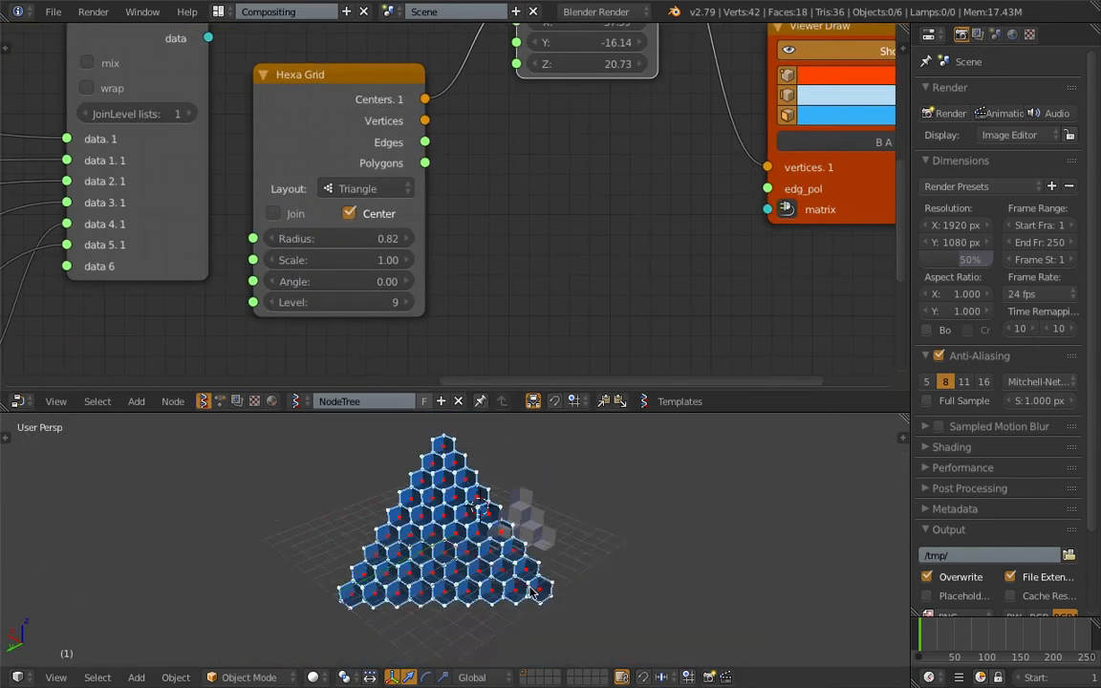
left_click(407, 303)
left_click(406, 303)
left_click(406, 303)
middle_click_drag(449, 488, 516, 472)
scroll(499, 506, "up", 4)
middle_click_drag(496, 516, 452, 549)
scroll(470, 505, "down", 4)
- Try the Diamond layout on the Hexa Grid and settle on the Hexagon layout
left_click(355, 189)
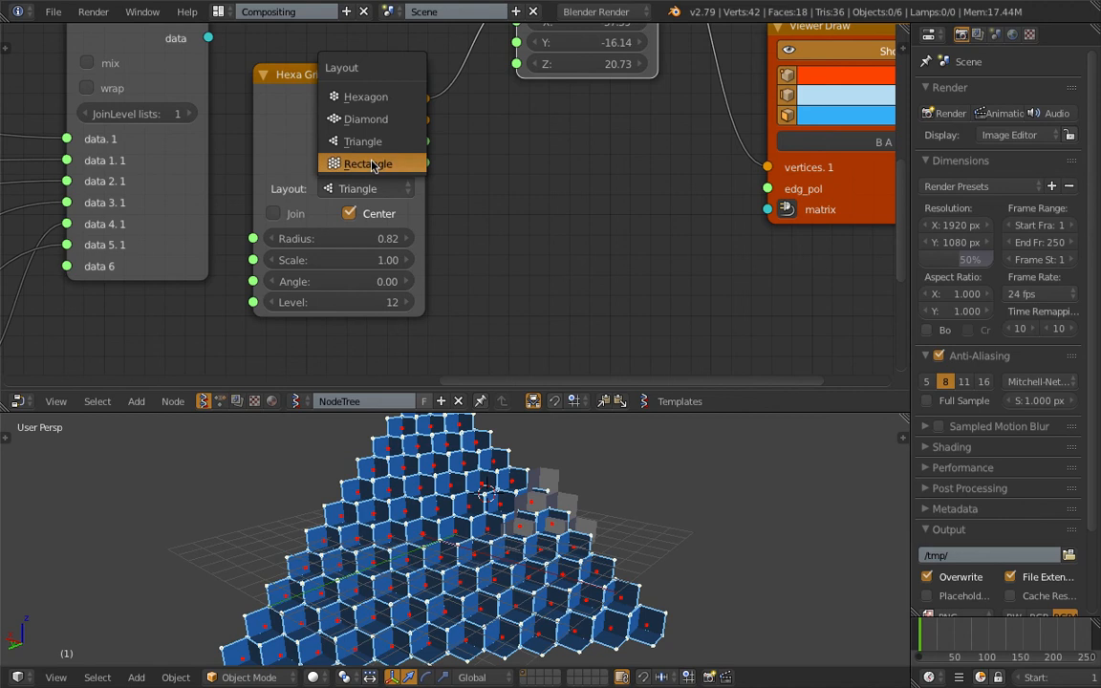
left_click(365, 125)
mouse_move(387, 501)
middle_mouse_down()
mouse_move(473, 487)
mouse_move(440, 530)
mouse_move(393, 519)
middle_mouse_up()
left_click(368, 189)
left_click(346, 94)
middle_click_drag(459, 440, 532, 524)
- Save the blend file over its existing version and inspect the hexagonal room pattern
key("ctrl+s")
left_click(474, 548)
scroll(477, 593, "up", 2)
scroll(494, 570, "down", 4)
scroll(494, 570, "down", 4)
scroll(485, 517, "up", 4)
scroll(484, 517, "up", 2)
key("ctrl+s")
left_click(572, 513)
- Enlarge the 3D viewport and set the Hexa Grid radius to 0.79
scroll(499, 509, "down", 3)
left_click_drag(570, 411, 570, 332)
middle_click_drag(535, 449, 592, 480)
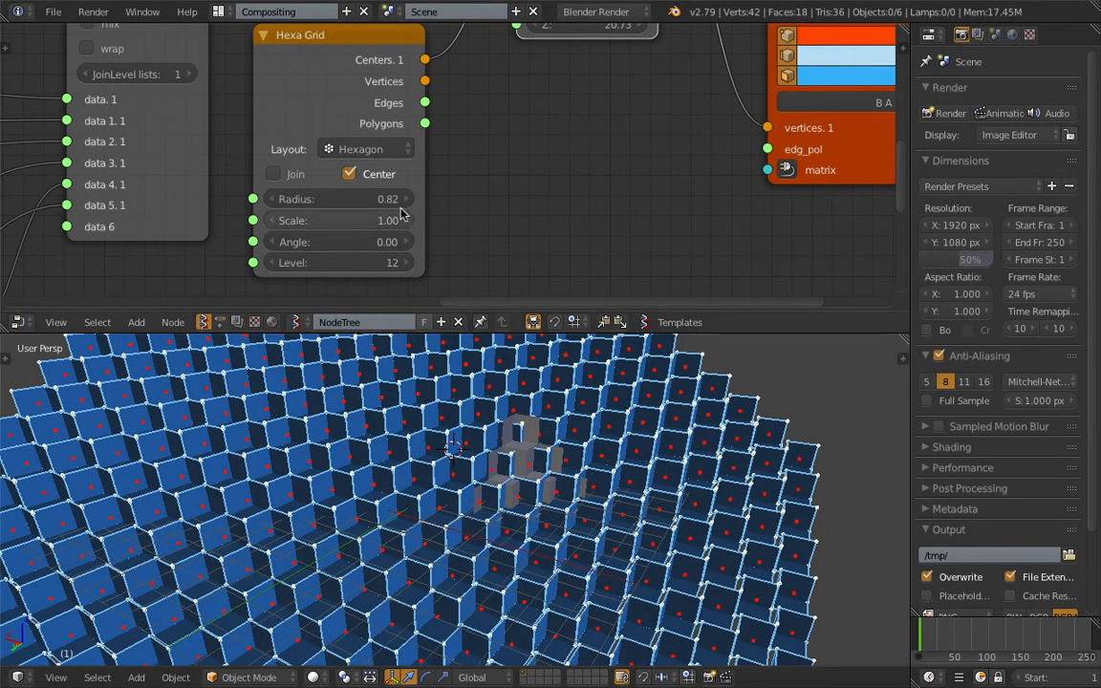
mouse_move(381, 199)
left_mouse_down()
mouse_move(315, 199)
mouse_move(404, 199)
left_mouse_up()
middle_click_drag(523, 397, 473, 396)
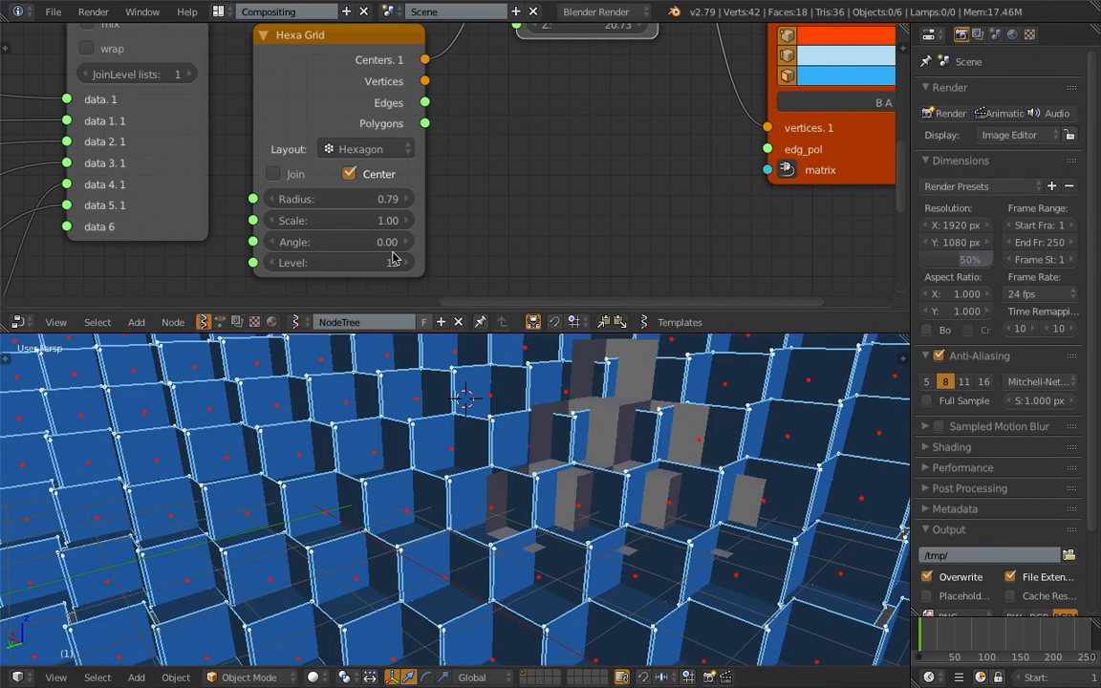
- Reduce the Hexa Grid level to 4 and on to 2
type("4")
key("Return")
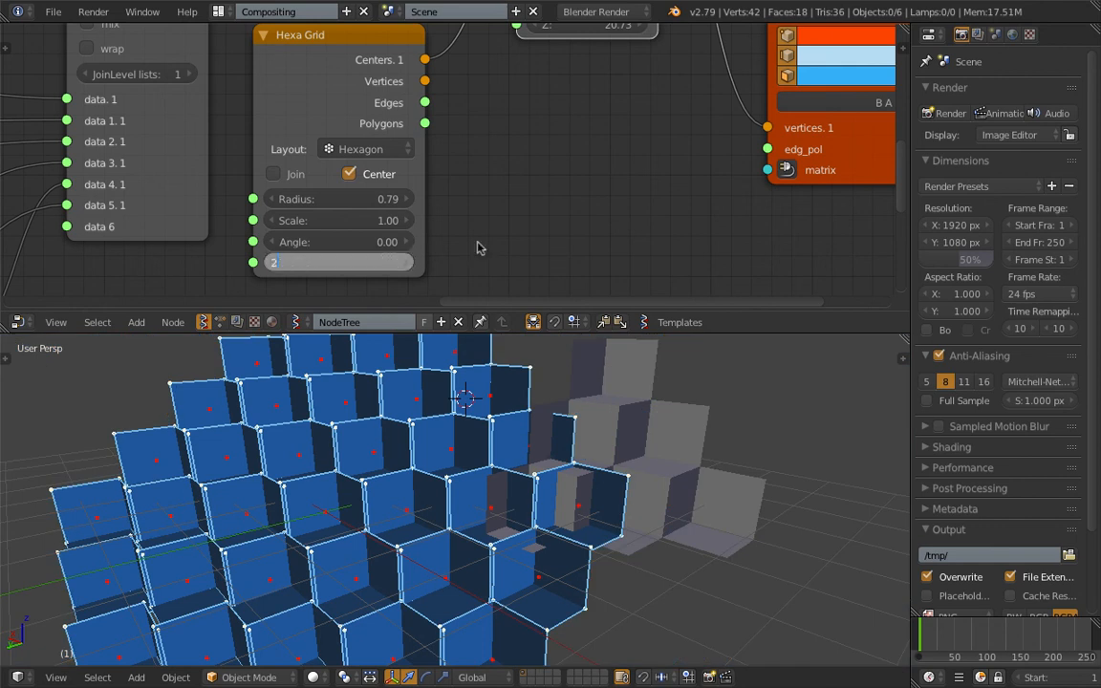
key("Return")
middle_click_drag(428, 516, 430, 458)
- Set the Hexa Grid radius to 0.85 to adjust the spacing between the rooms
mouse_move(329, 199)
left_mouse_down()
mouse_move(381, 198)
mouse_move(336, 199)
left_mouse_up()
scroll(577, 469, "down", 1)
scroll(577, 469, "down", 1)
middle_click_drag(576, 469, 525, 439)
scroll(612, 459, "down", 1)
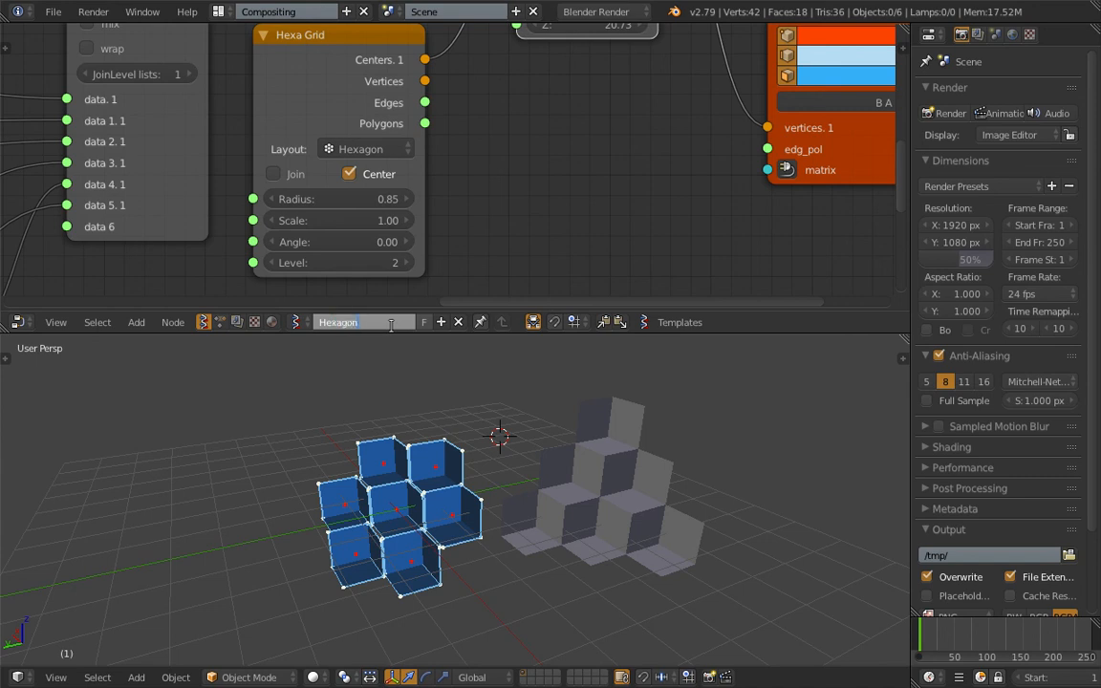
- Rename the node tree as HexagonRoom
key("Return")
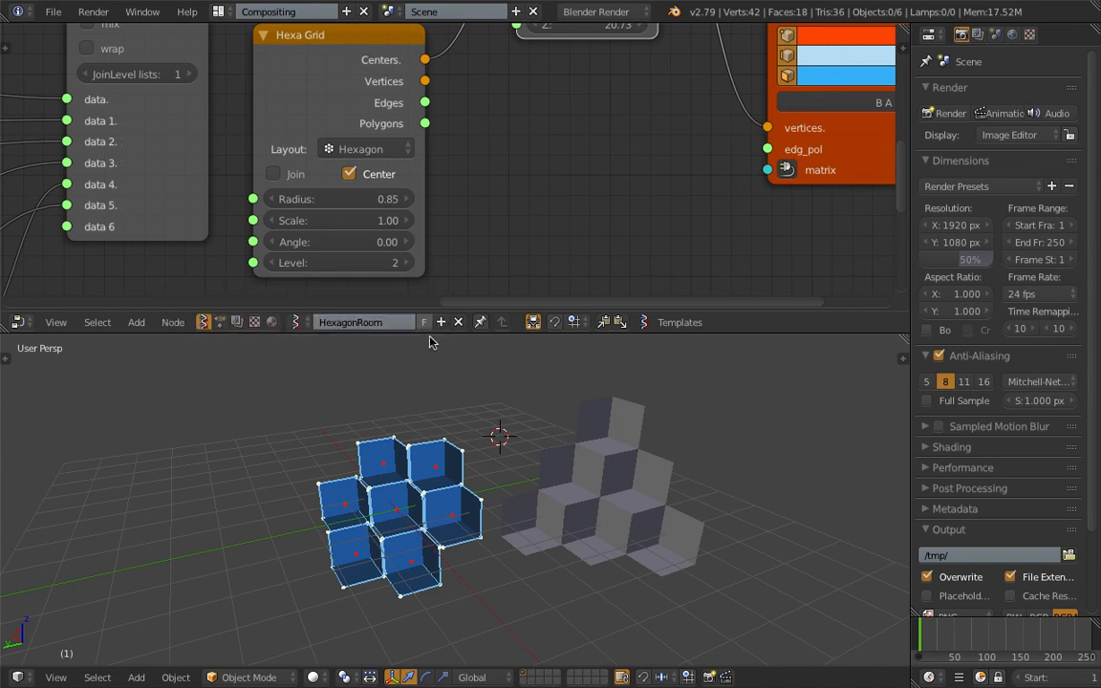
middle_click_drag(411, 371, 427, 358)
scroll(502, 427, "down", 1)
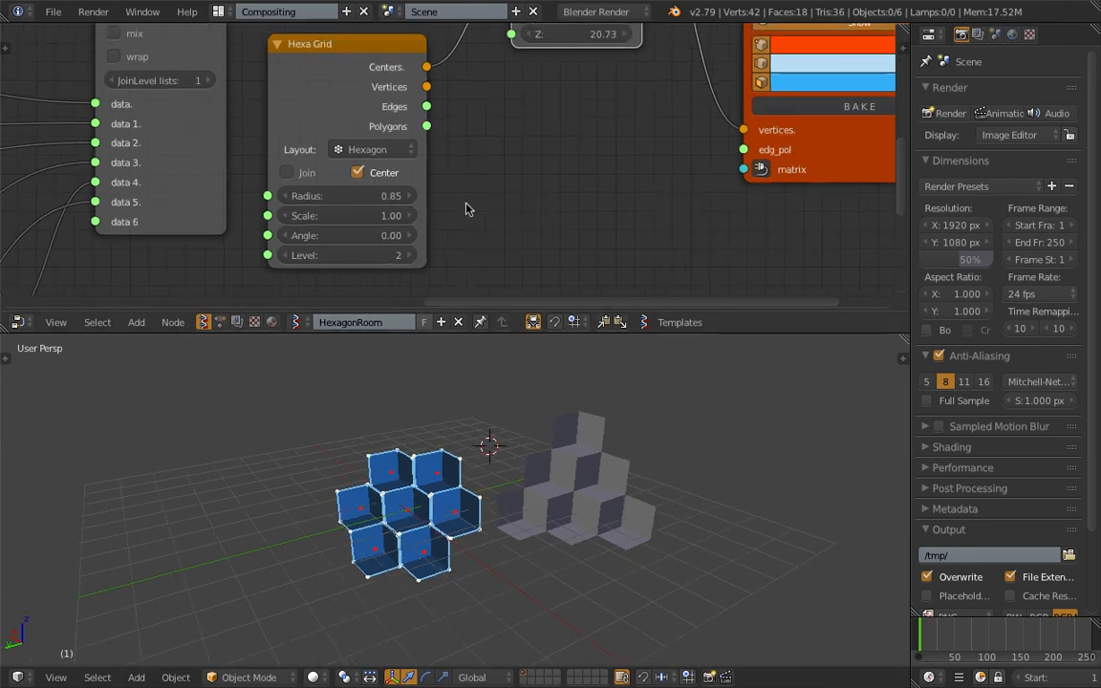
- Save the blend file again, overwriting the existing hexagon room file on the Desktop
scroll(467, 204, "down", 6)
scroll(475, 176, "down", 2)
mouse_move(469, 179)
middle_mouse_down()
mouse_move(562, 154)
mouse_move(609, 219)
mouse_move(469, 161)
middle_mouse_up()
scroll(469, 160, "up", 2)
key("ctrl+s")
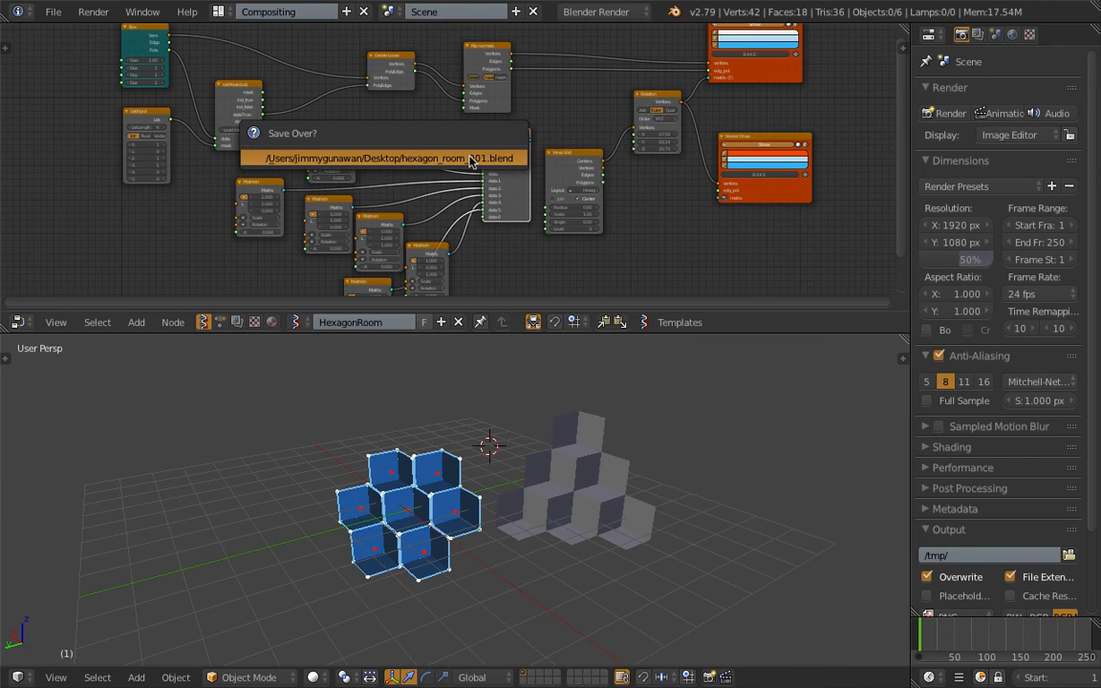
left_click(469, 158)
- Examine the node tree from the box and matrix nodes through List Join to the Hexa Grid
middle_click_drag(564, 166, 541, 180)
scroll(469, 177, "up", 2)
scroll(469, 194, "down", 1)
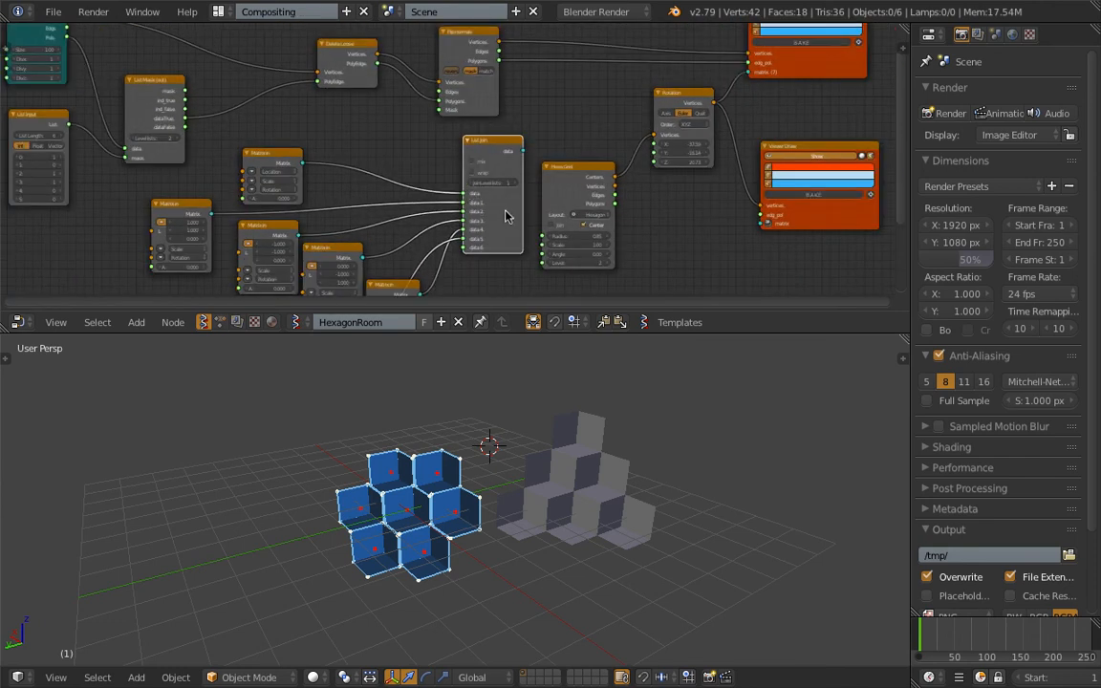
scroll(505, 212, "up", 5)
middle_click_drag(272, 303, 416, 200)
middle_click_drag(554, 181, 385, 273)
scroll(385, 272, "down", 3)
mouse_move(490, 488)
middle_mouse_down()
mouse_move(513, 465)
mouse_move(503, 481)
middle_mouse_up()
- Adjust the Rotation node to X -38.88, Y -20.34 and Z 22.95 to align the rooms
middle_click_drag(697, 180, 572, 210)
scroll(594, 180, "up", 3)
scroll(569, 196, "up", 4)
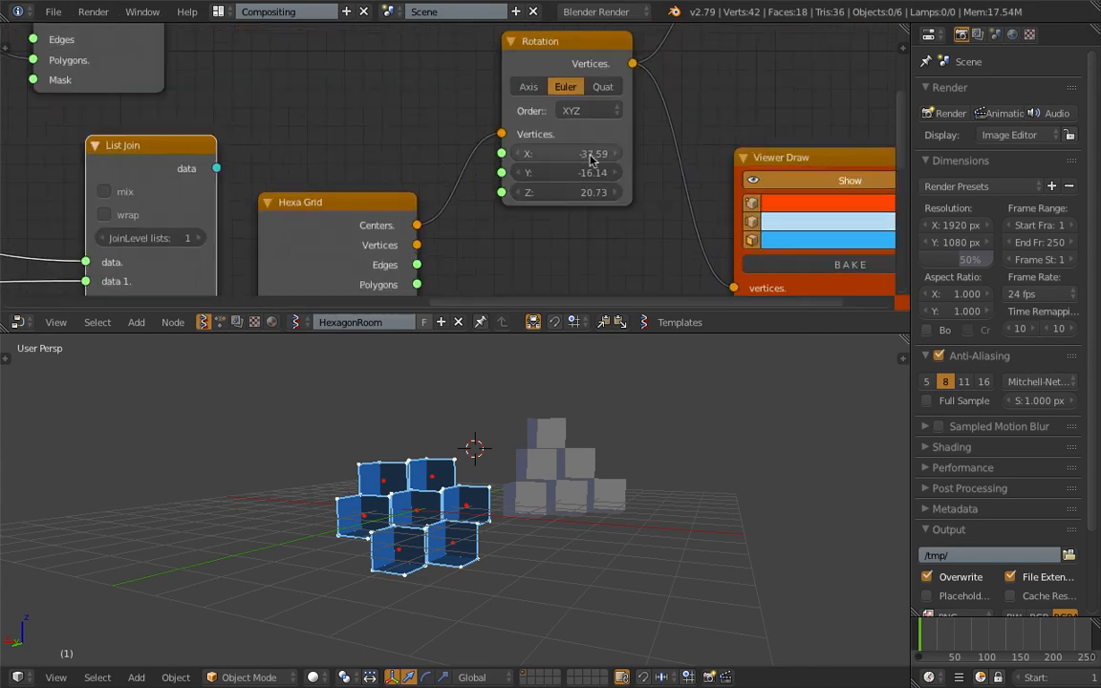
left_click_drag(572, 154, 568, 154)
scroll(538, 421, "up", 5)
middle_click_drag(538, 420, 514, 417)
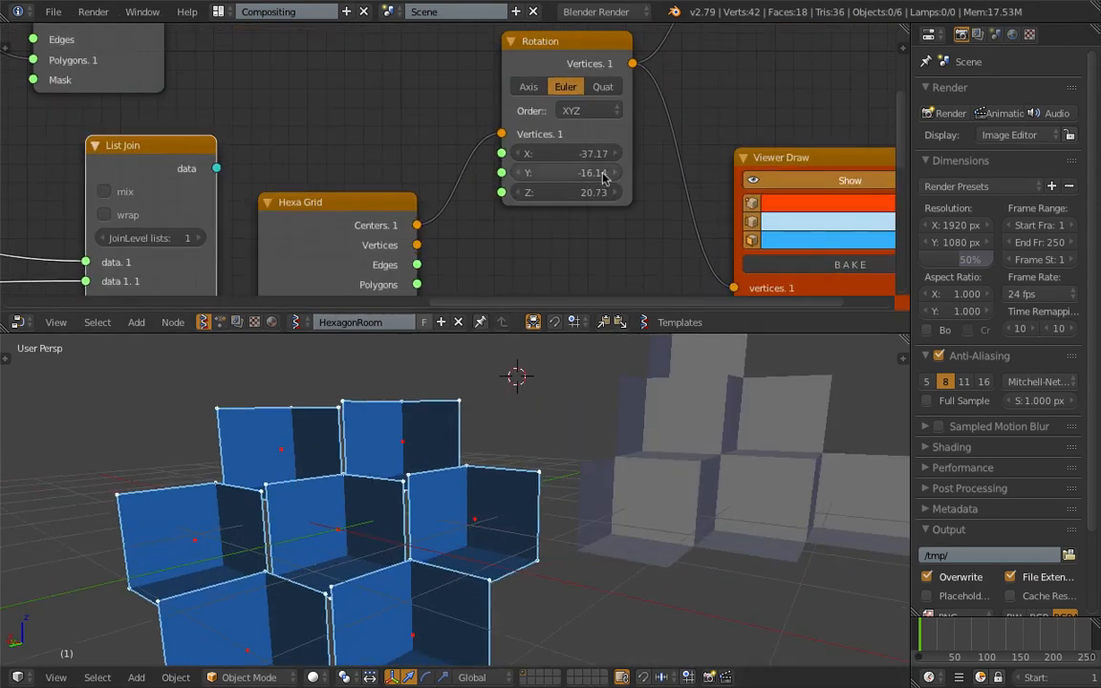
left_click_drag(572, 154, 553, 173)
left_click_drag(573, 192, 614, 192)
middle_click_drag(536, 418, 537, 466)
left_click_drag(567, 172, 599, 153)
middle_click_drag(535, 520, 596, 498)
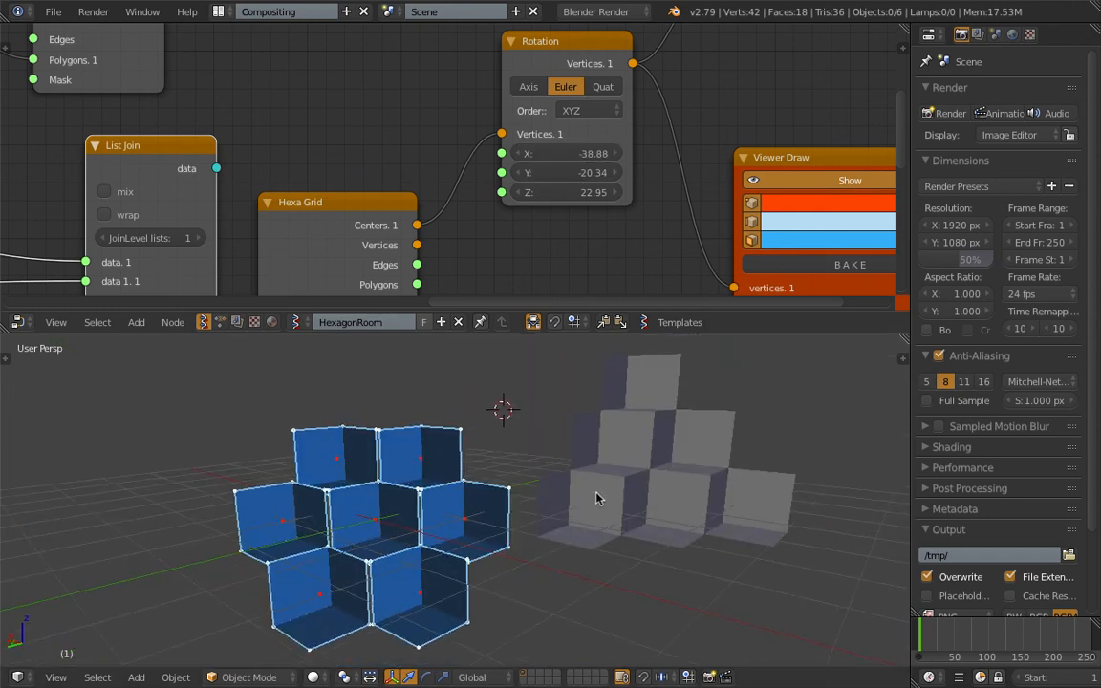